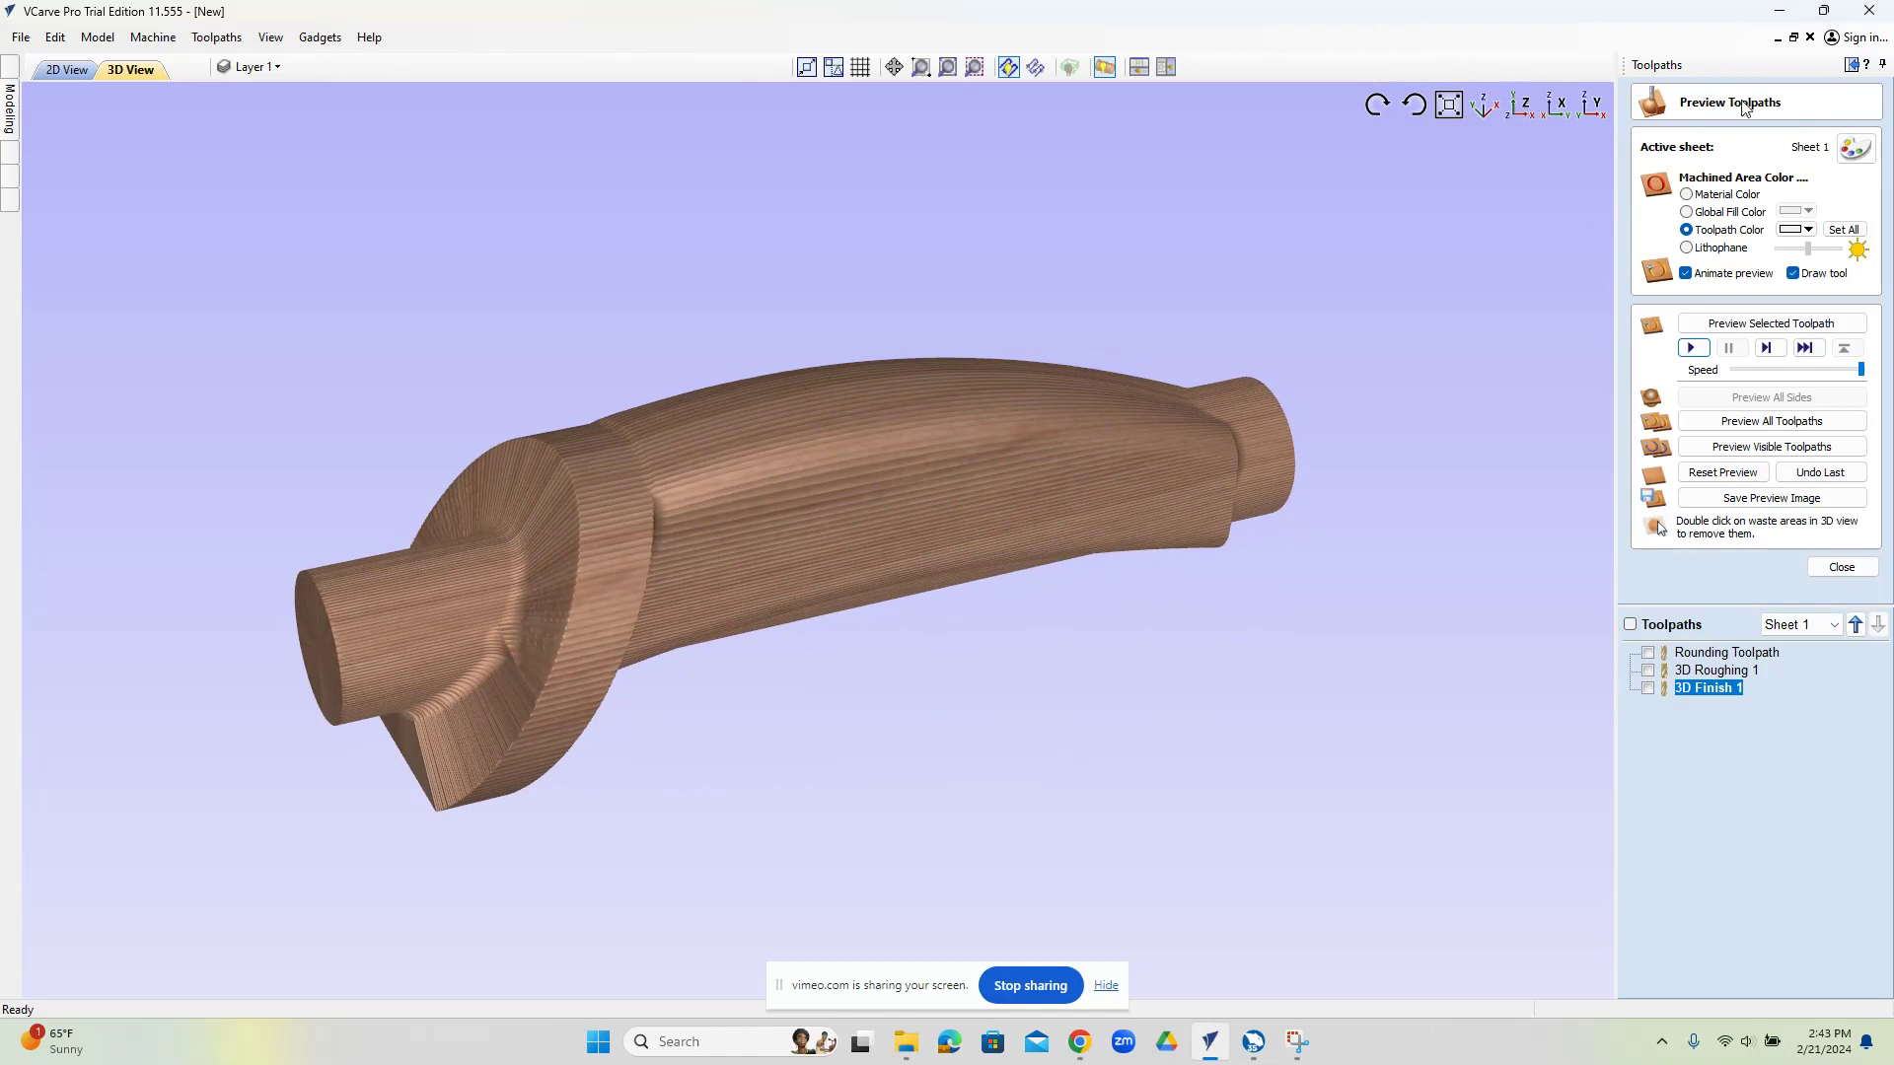
Close the handle job without saving changes, then create a new file in relaunched VCarve.
{"action": "left_click", "coordinate": [1869, 10]}
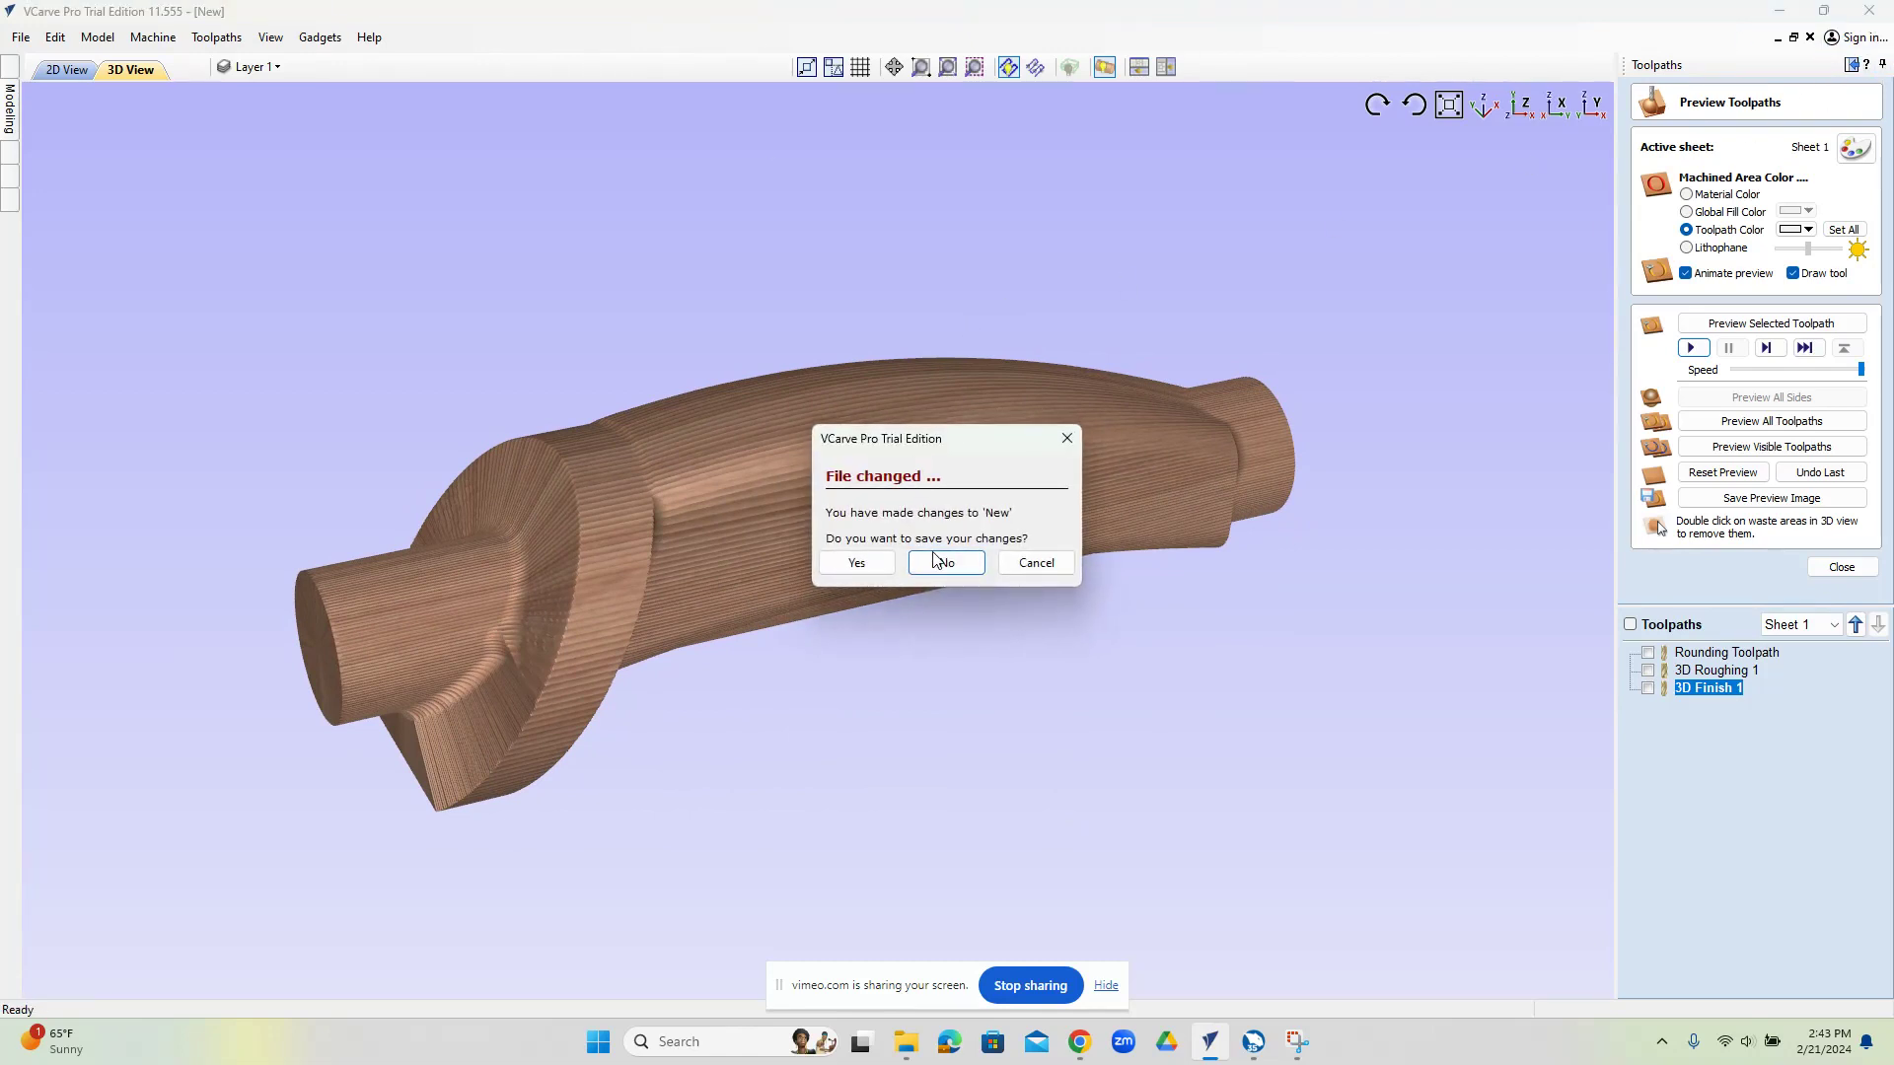
{"action": "left_click", "coordinate": [871, 564]}
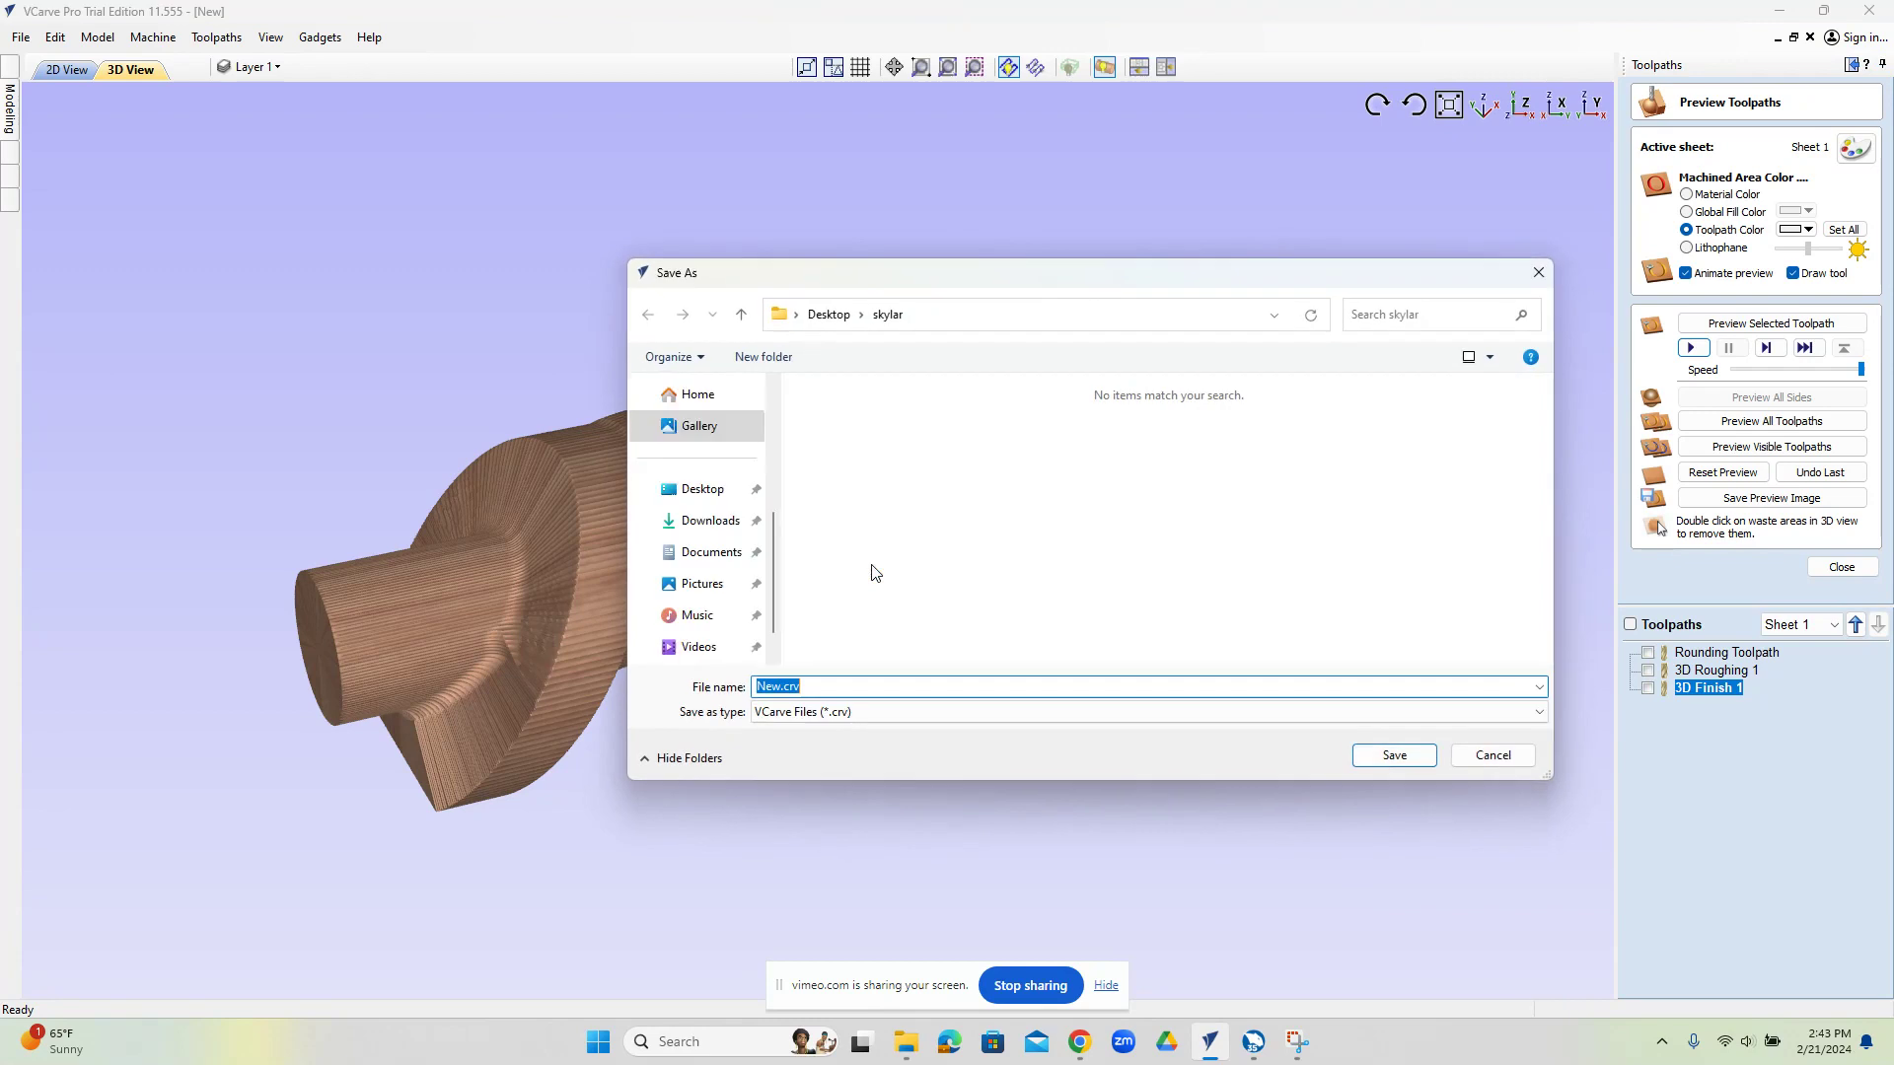
{"action": "left_click", "coordinate": [1538, 276]}
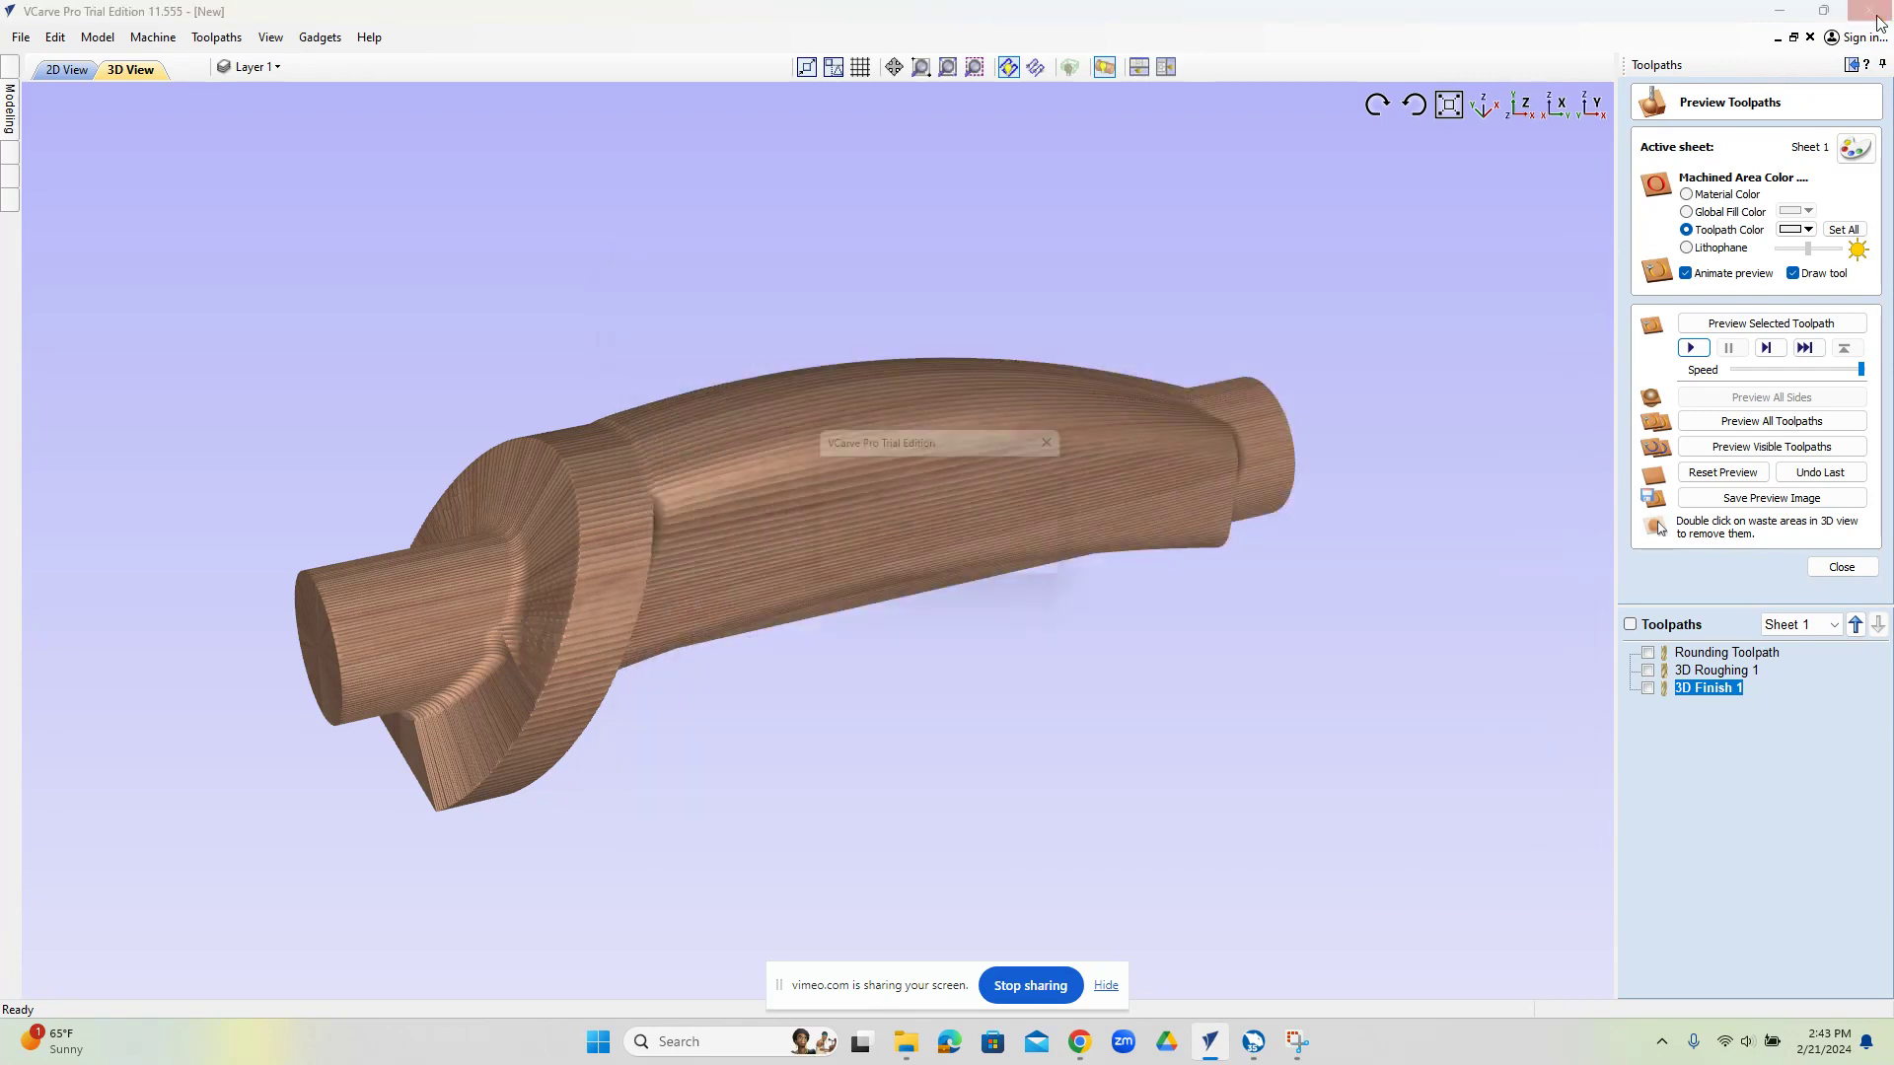
{"action": "left_click", "coordinate": [939, 562]}
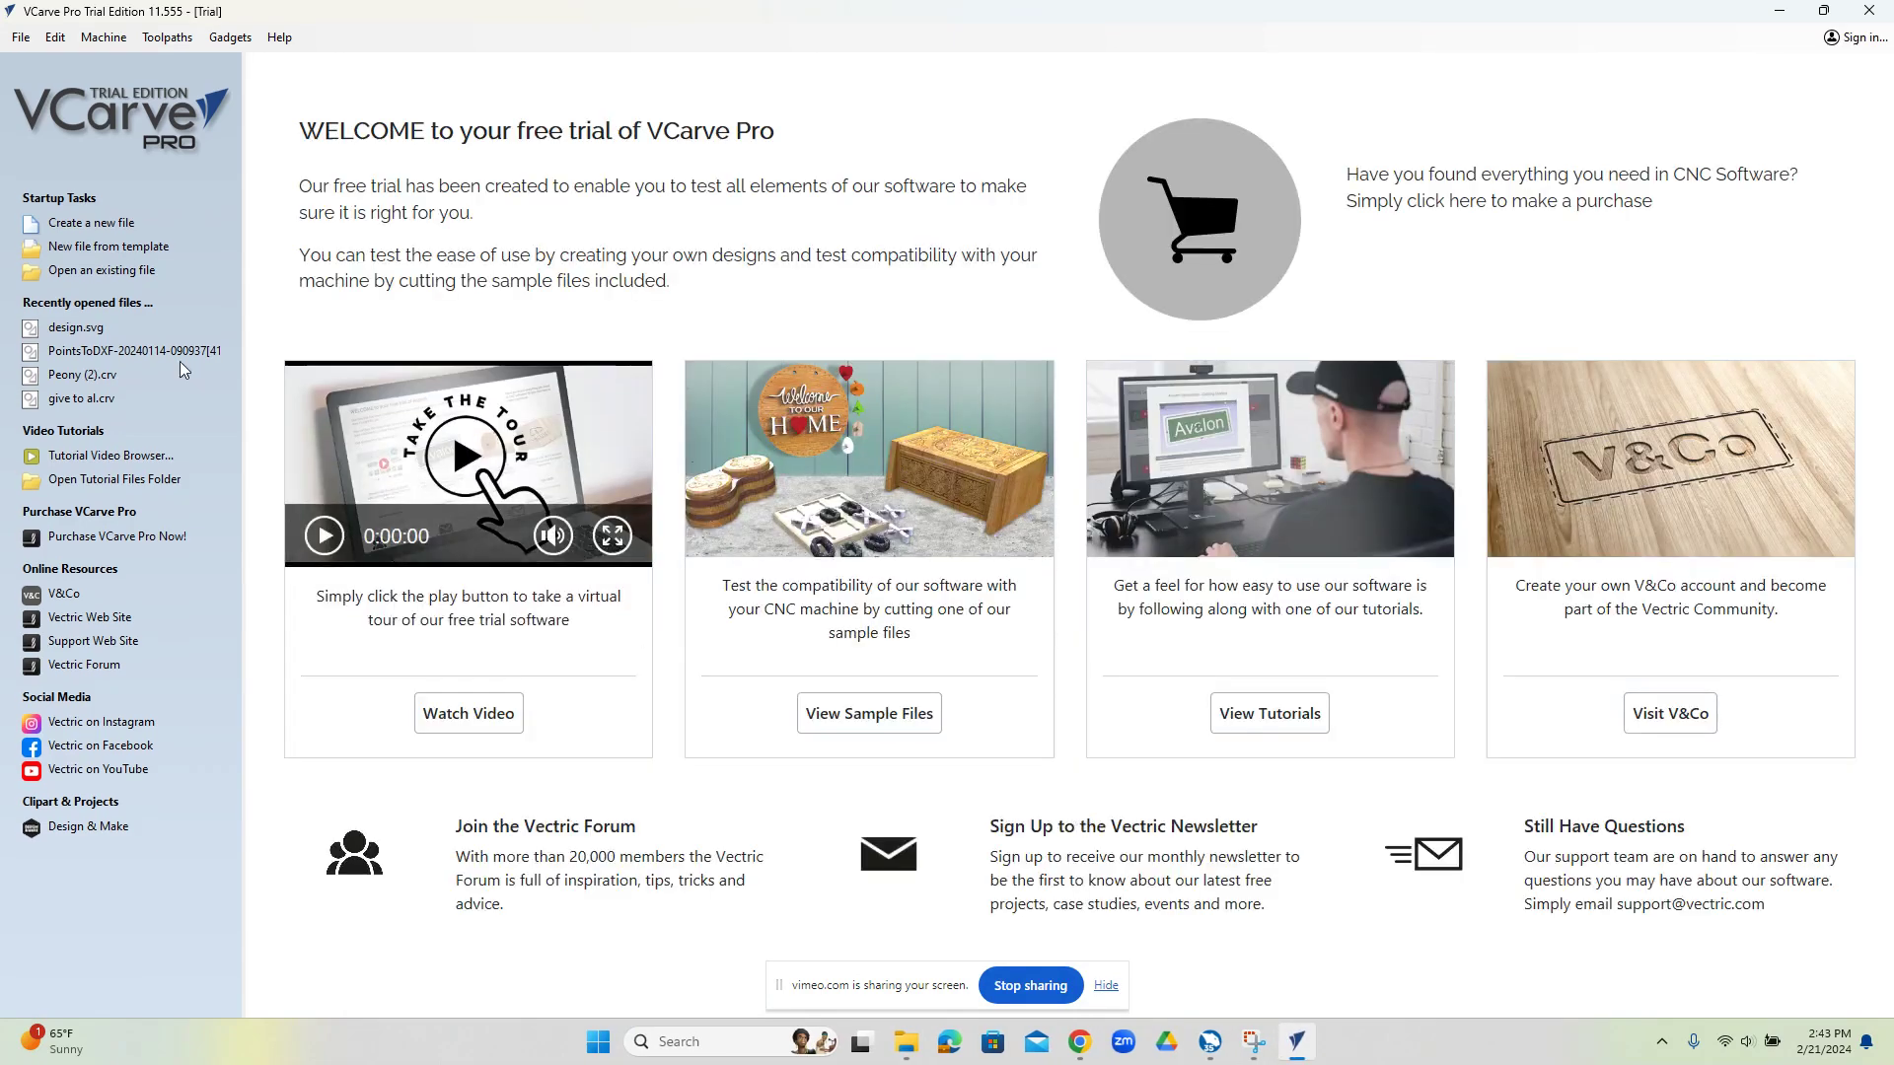
{"action": "left_click", "coordinate": [76, 226]}
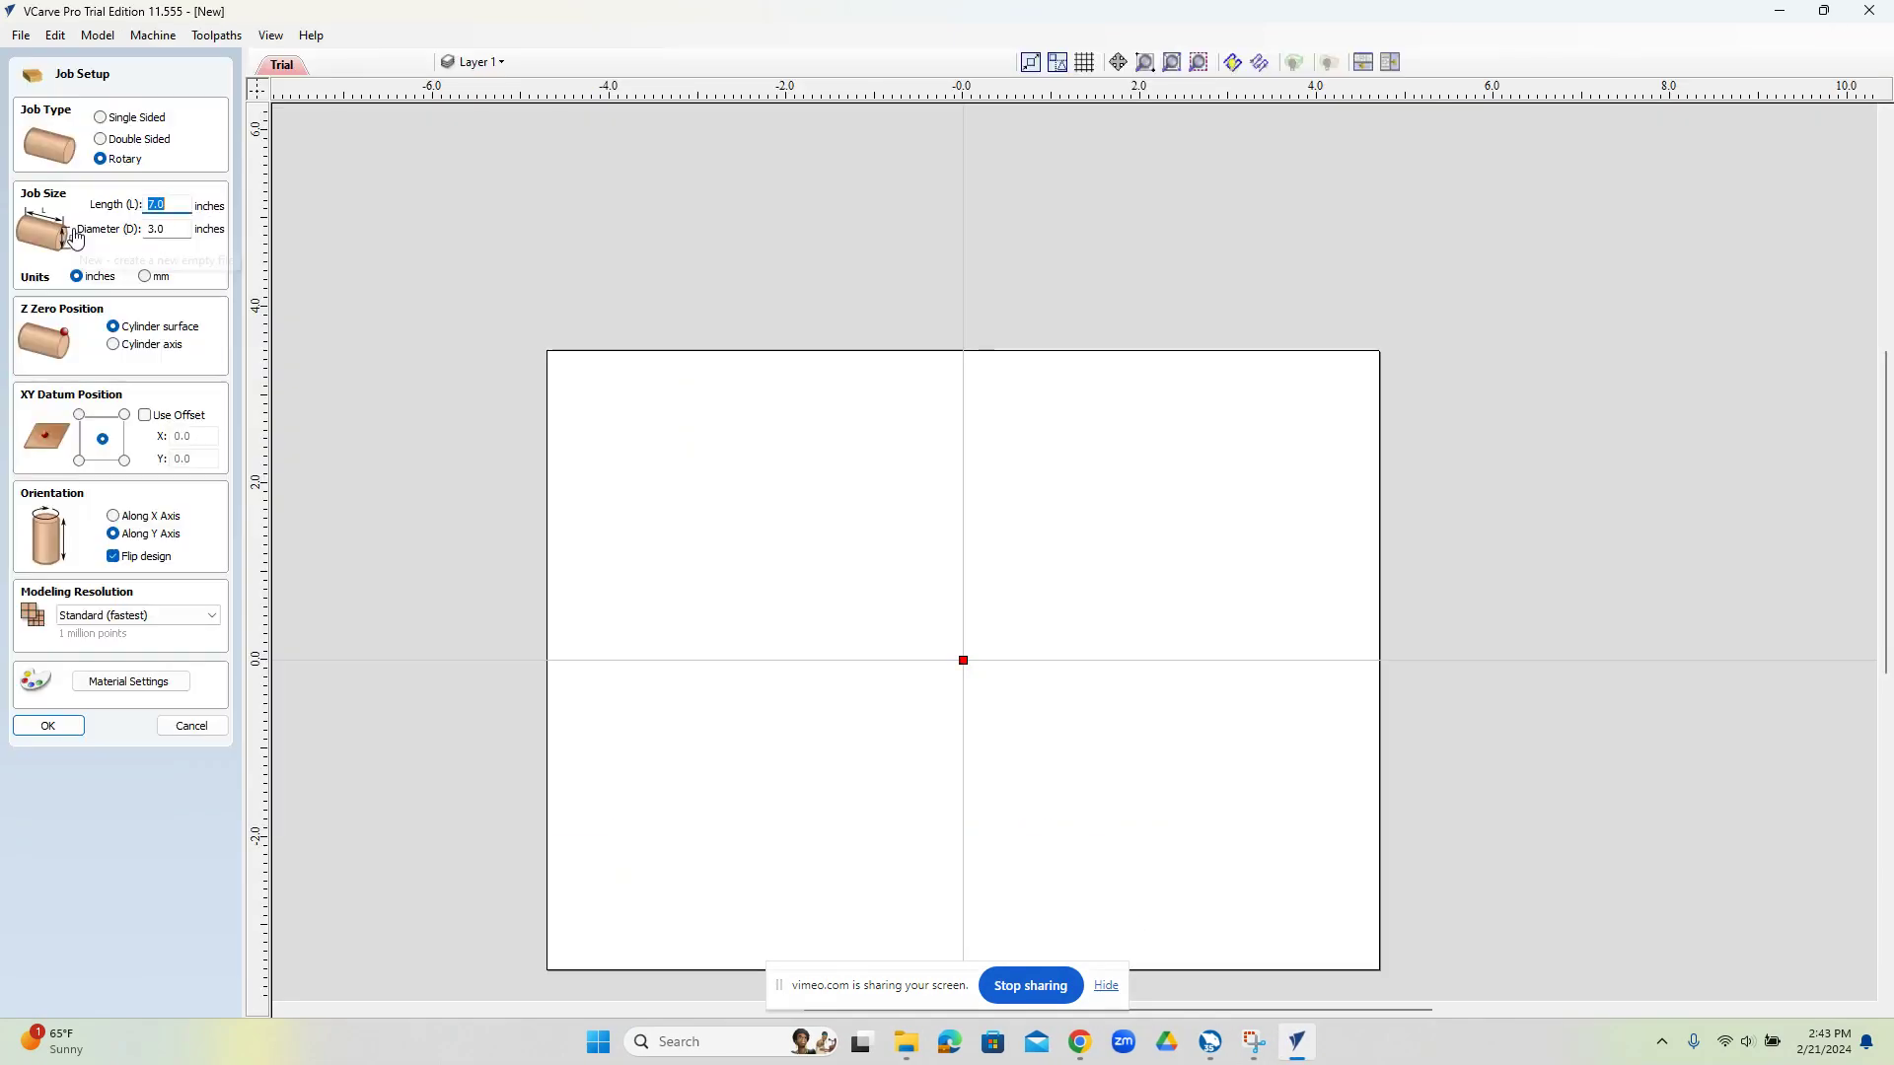
Set the rotary job diameter to 3.0 inches and apply it.
{"action": "left_click", "coordinate": [180, 212]}
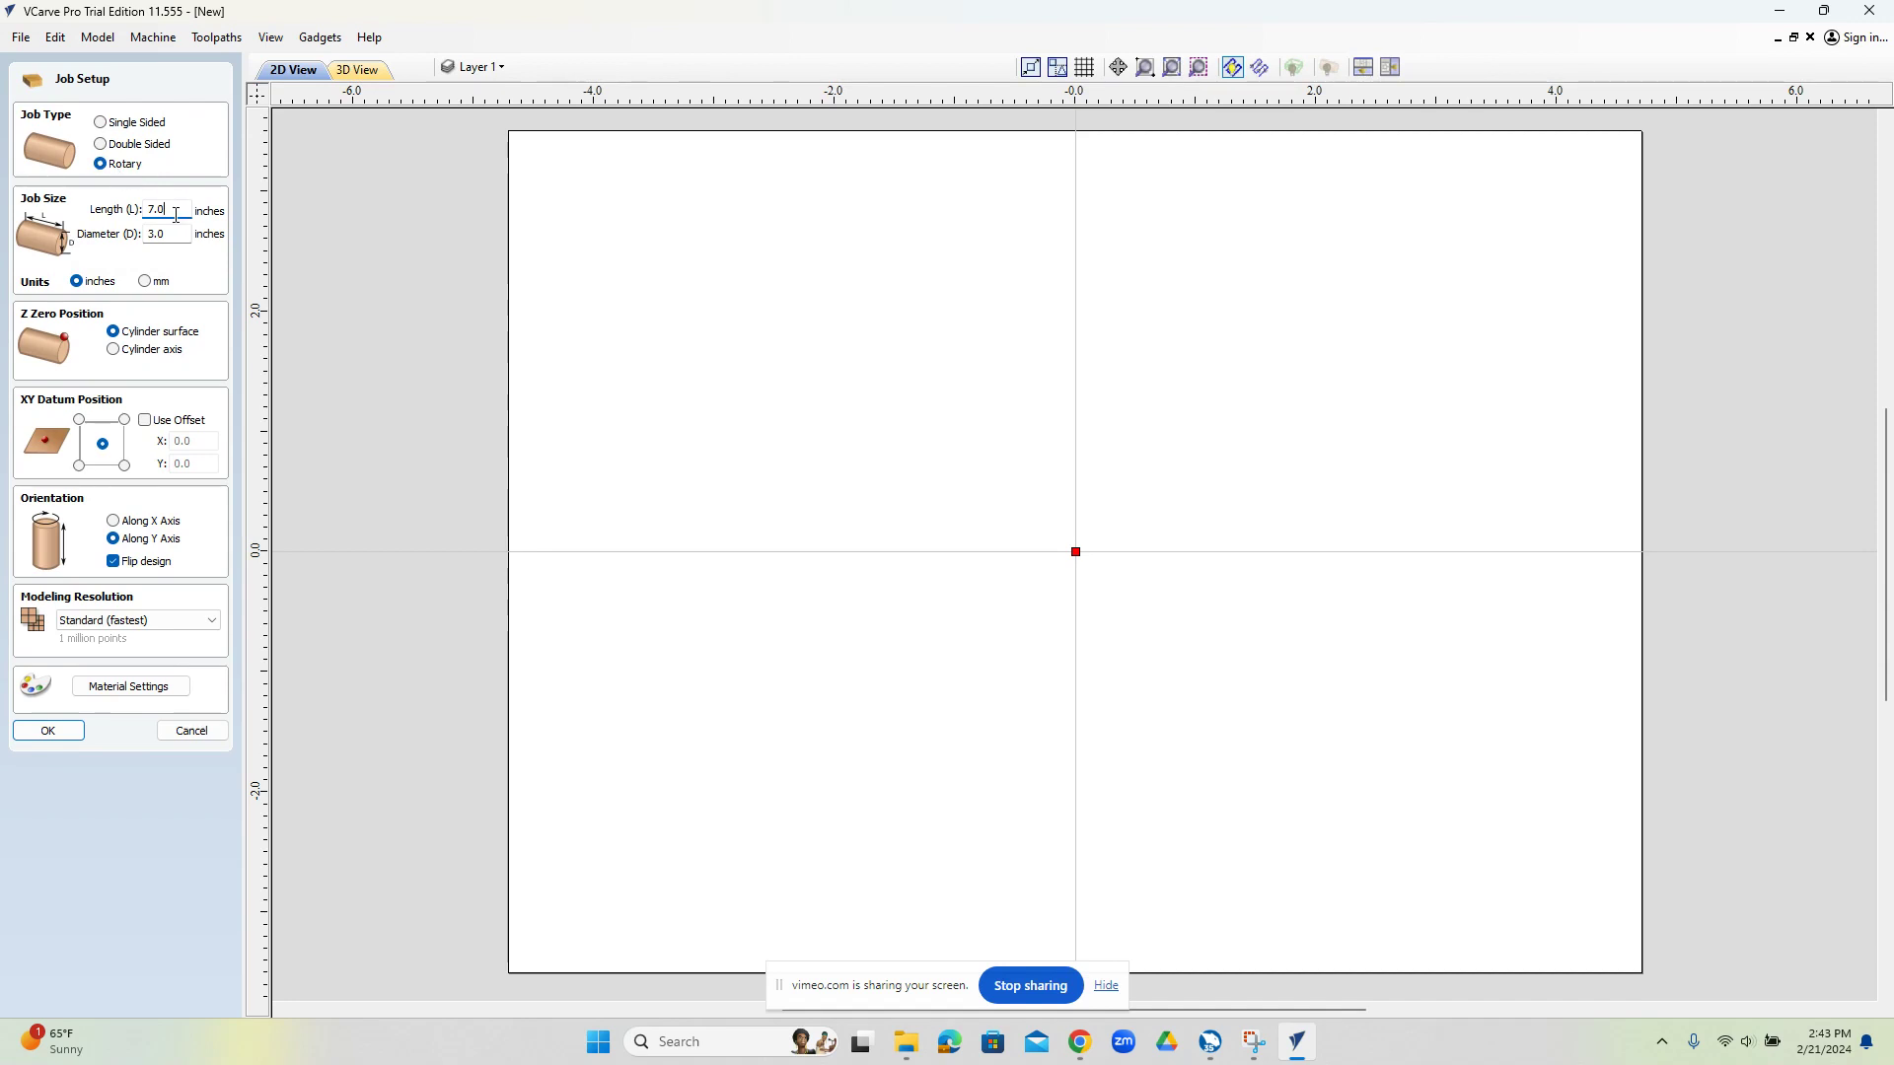
{"action": "left_click", "coordinate": [174, 240]}
{"action": "left_click_drag", "start_coordinate": [175, 239], "coordinate": [109, 253]}
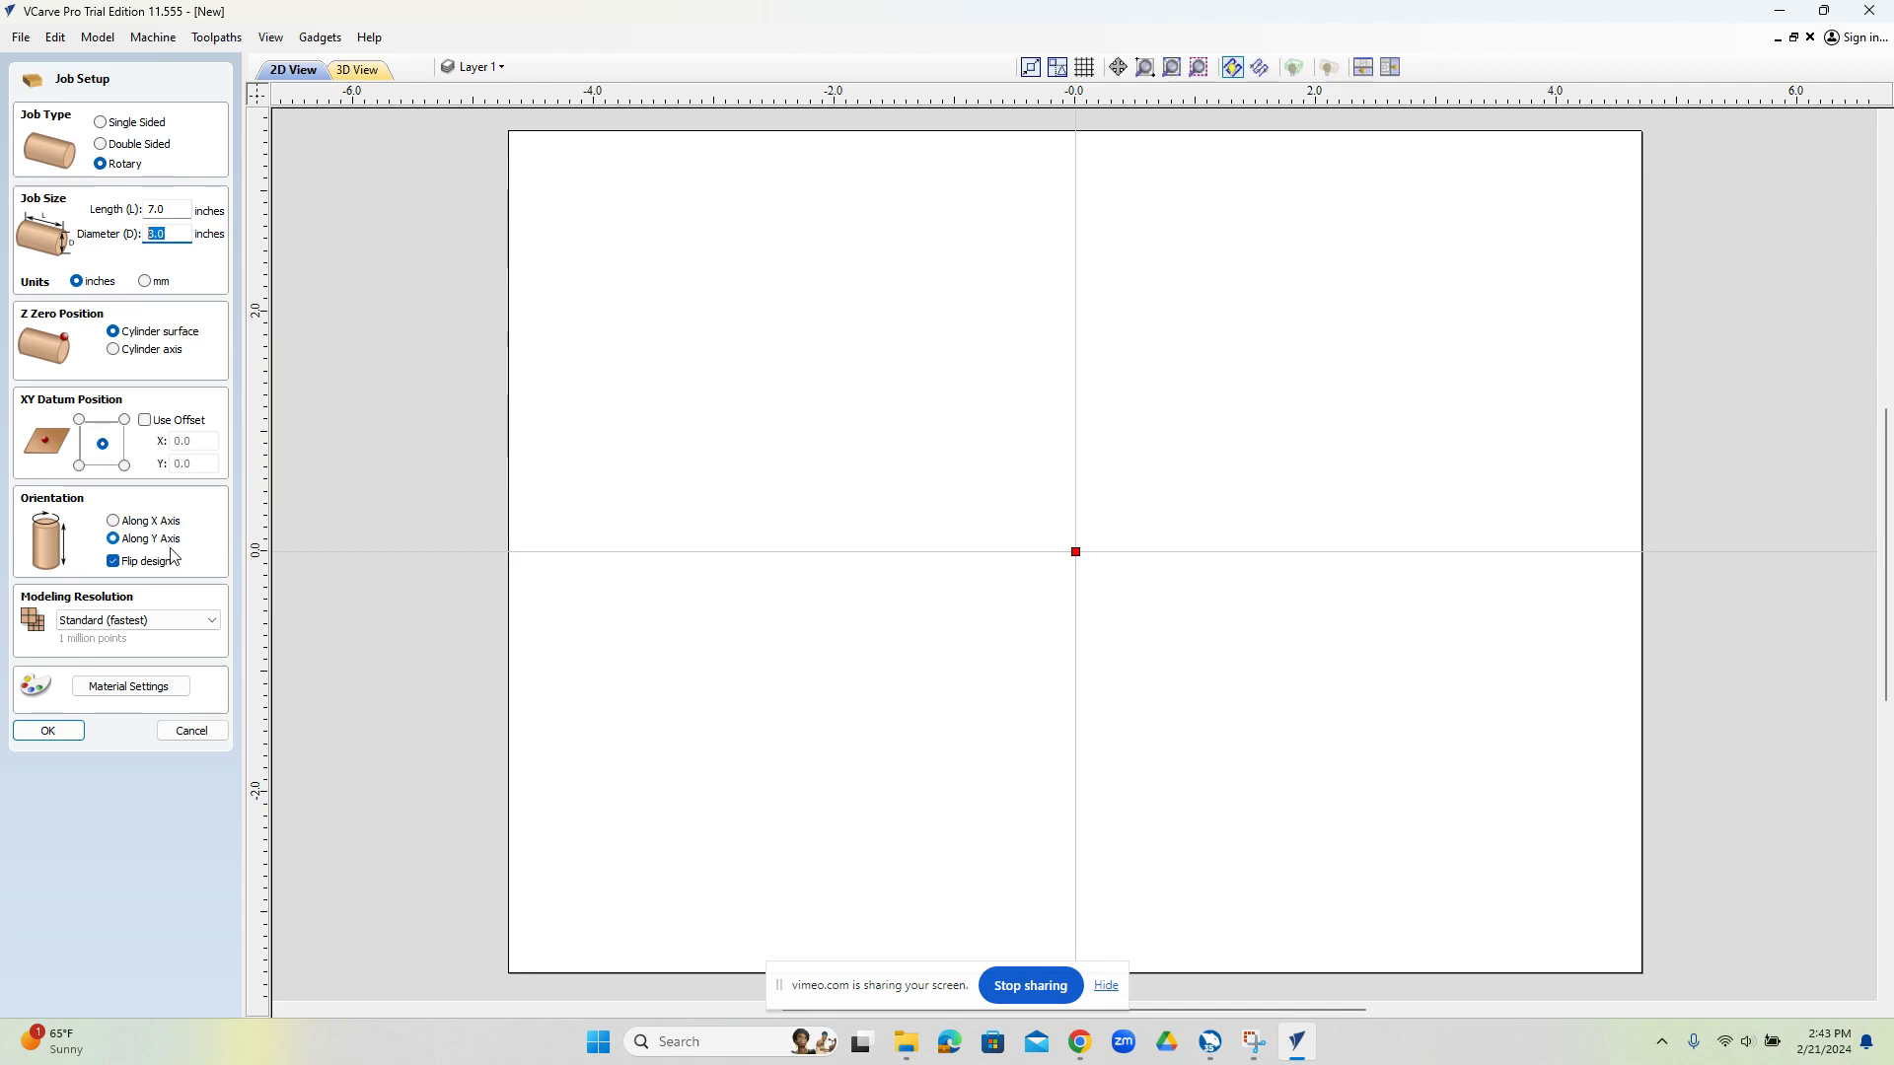
{"action": "left_click", "coordinate": [50, 731]}
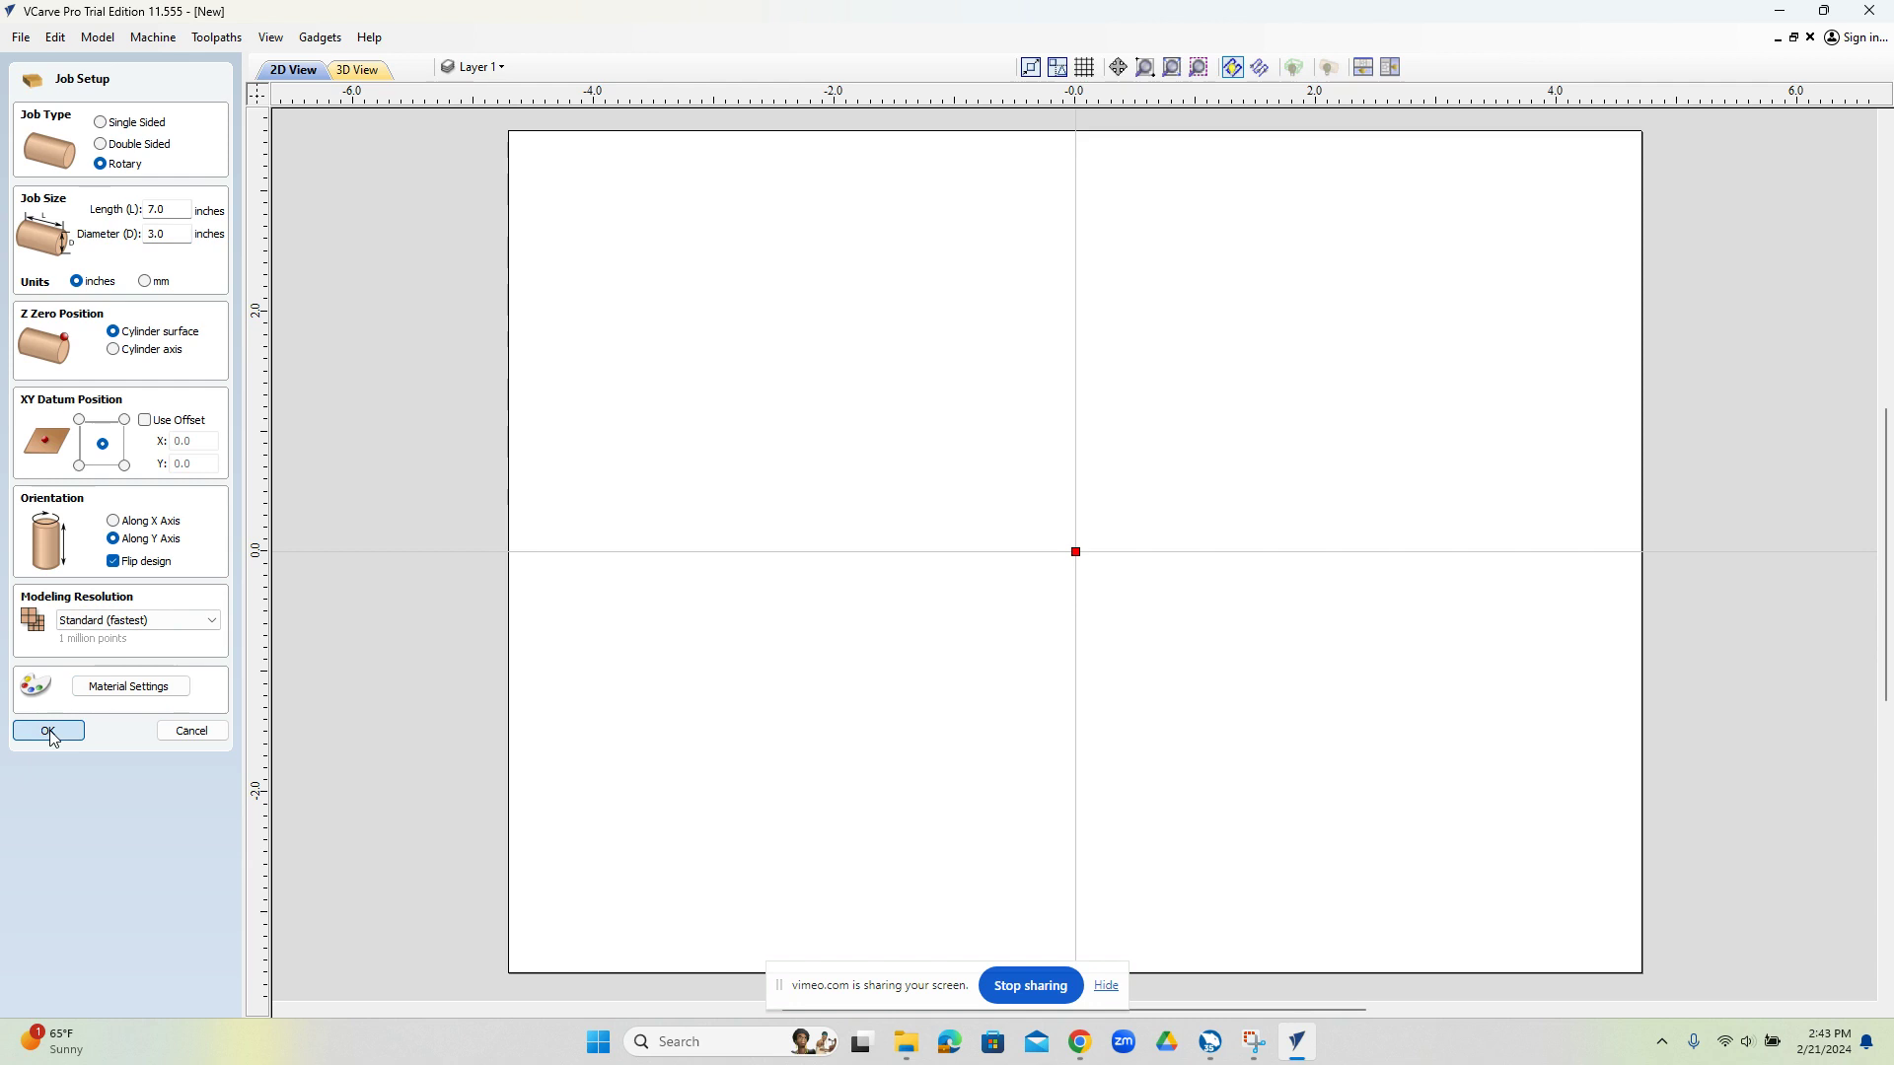
Change the rotary job length to 7 inches and finish the job setup.
{"action": "left_click", "coordinate": [184, 210]}
{"action": "double_click", "coordinate": [184, 210]}
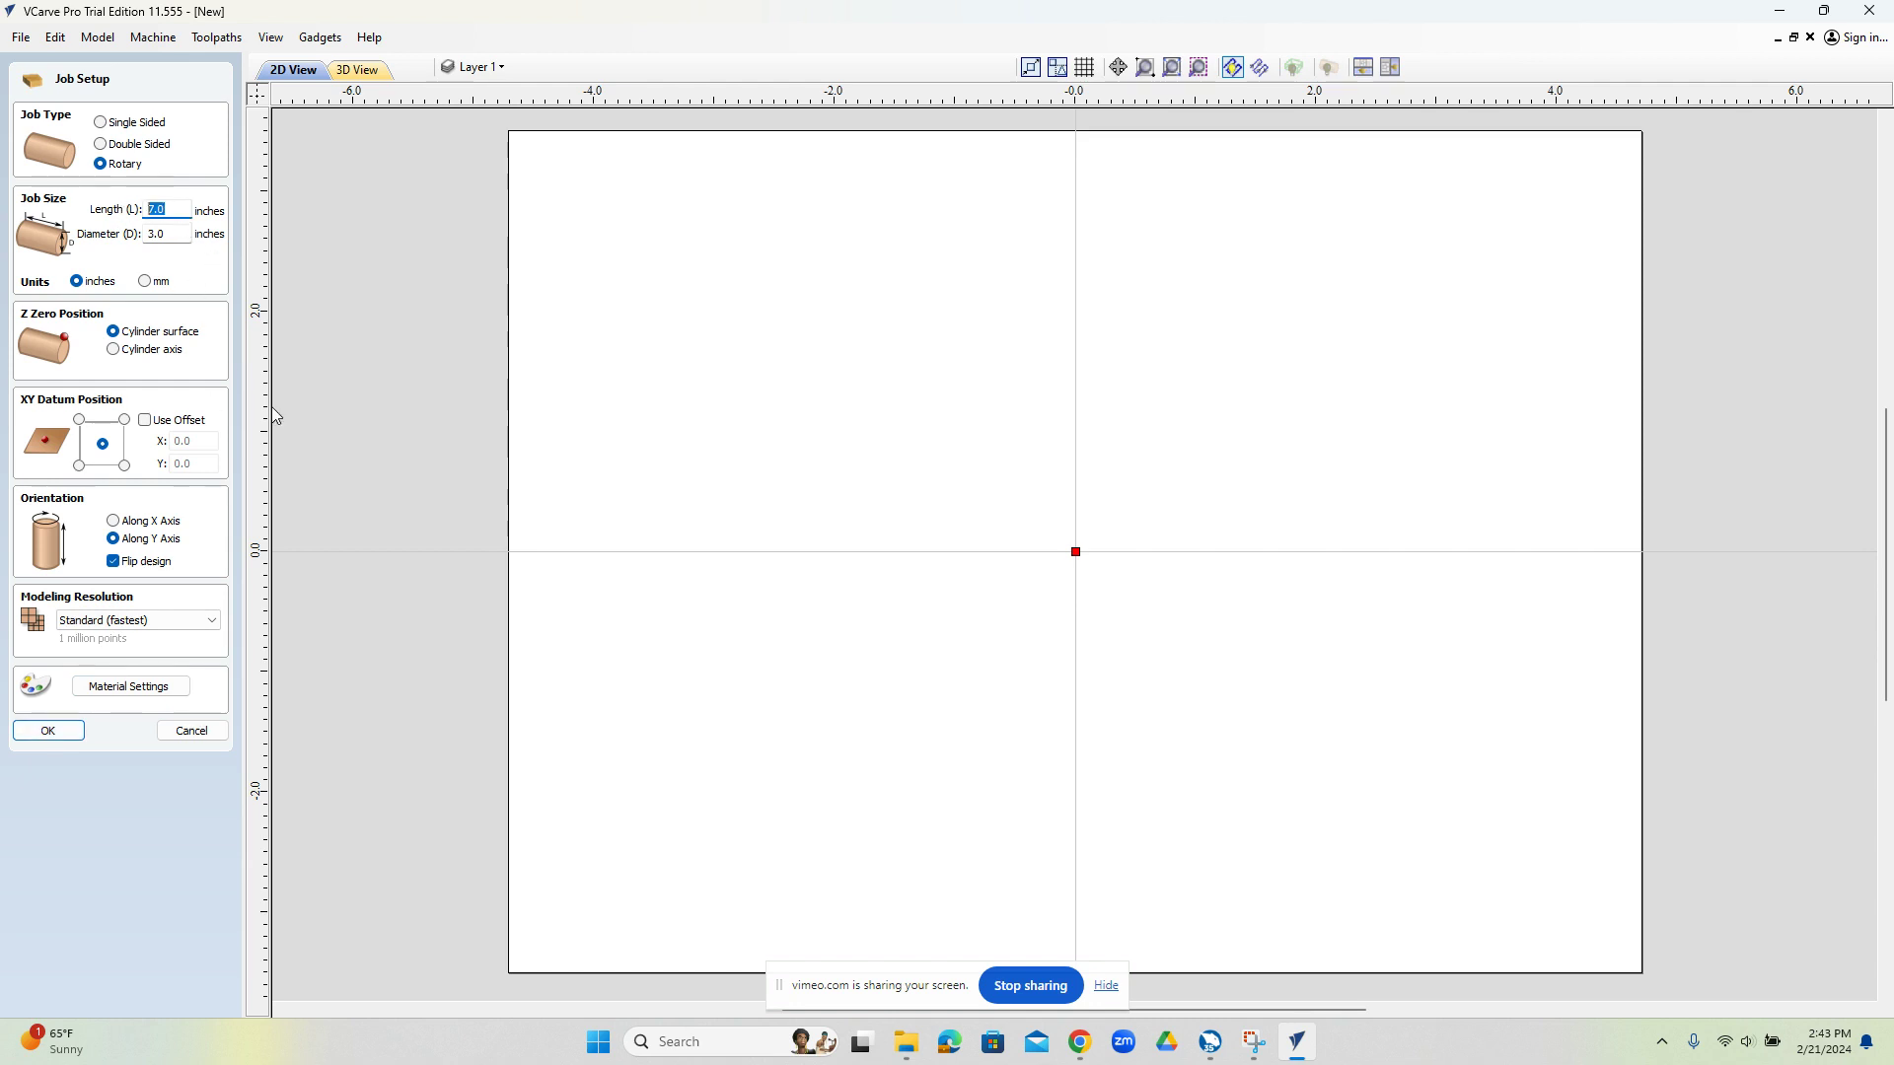
{"action": "type", "text": "6"}
{"action": "key", "text": "Tab"}
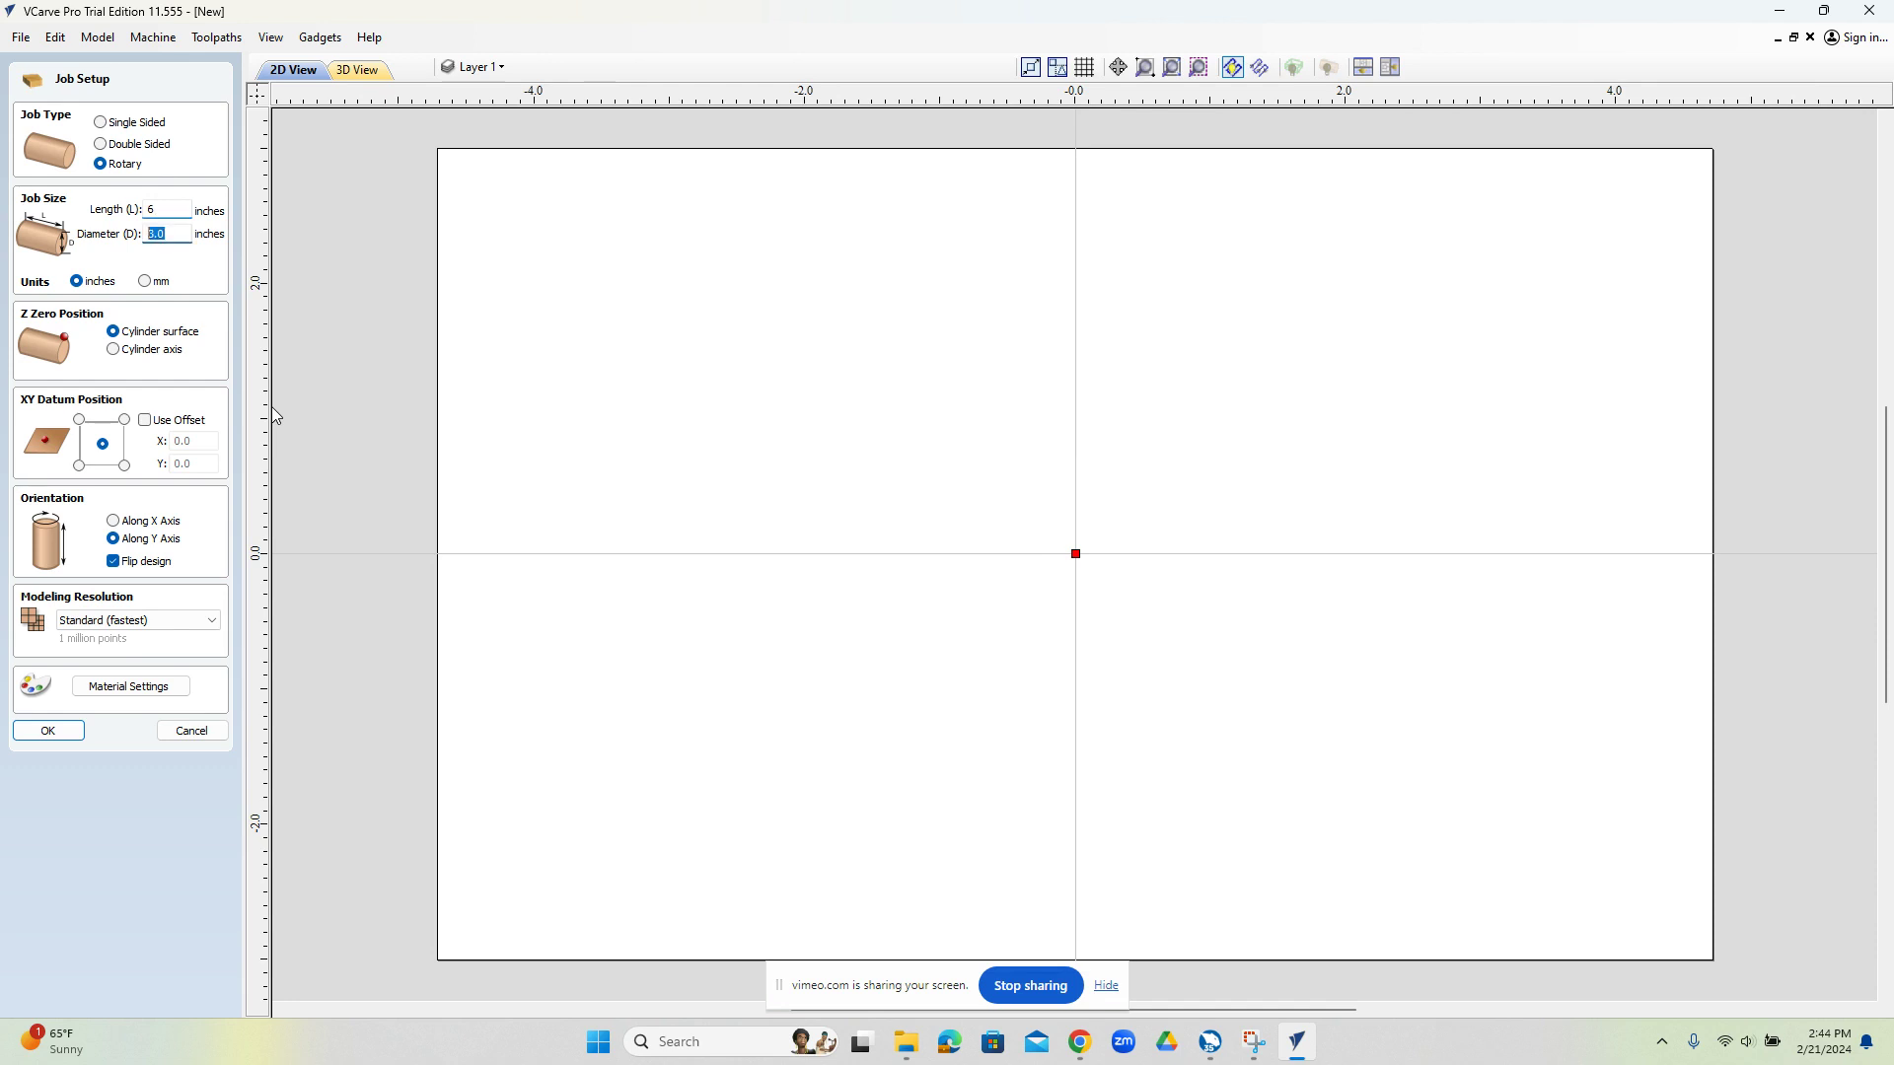
{"action": "double_click", "coordinate": [156, 212]}
{"action": "key", "text": "Tab"}
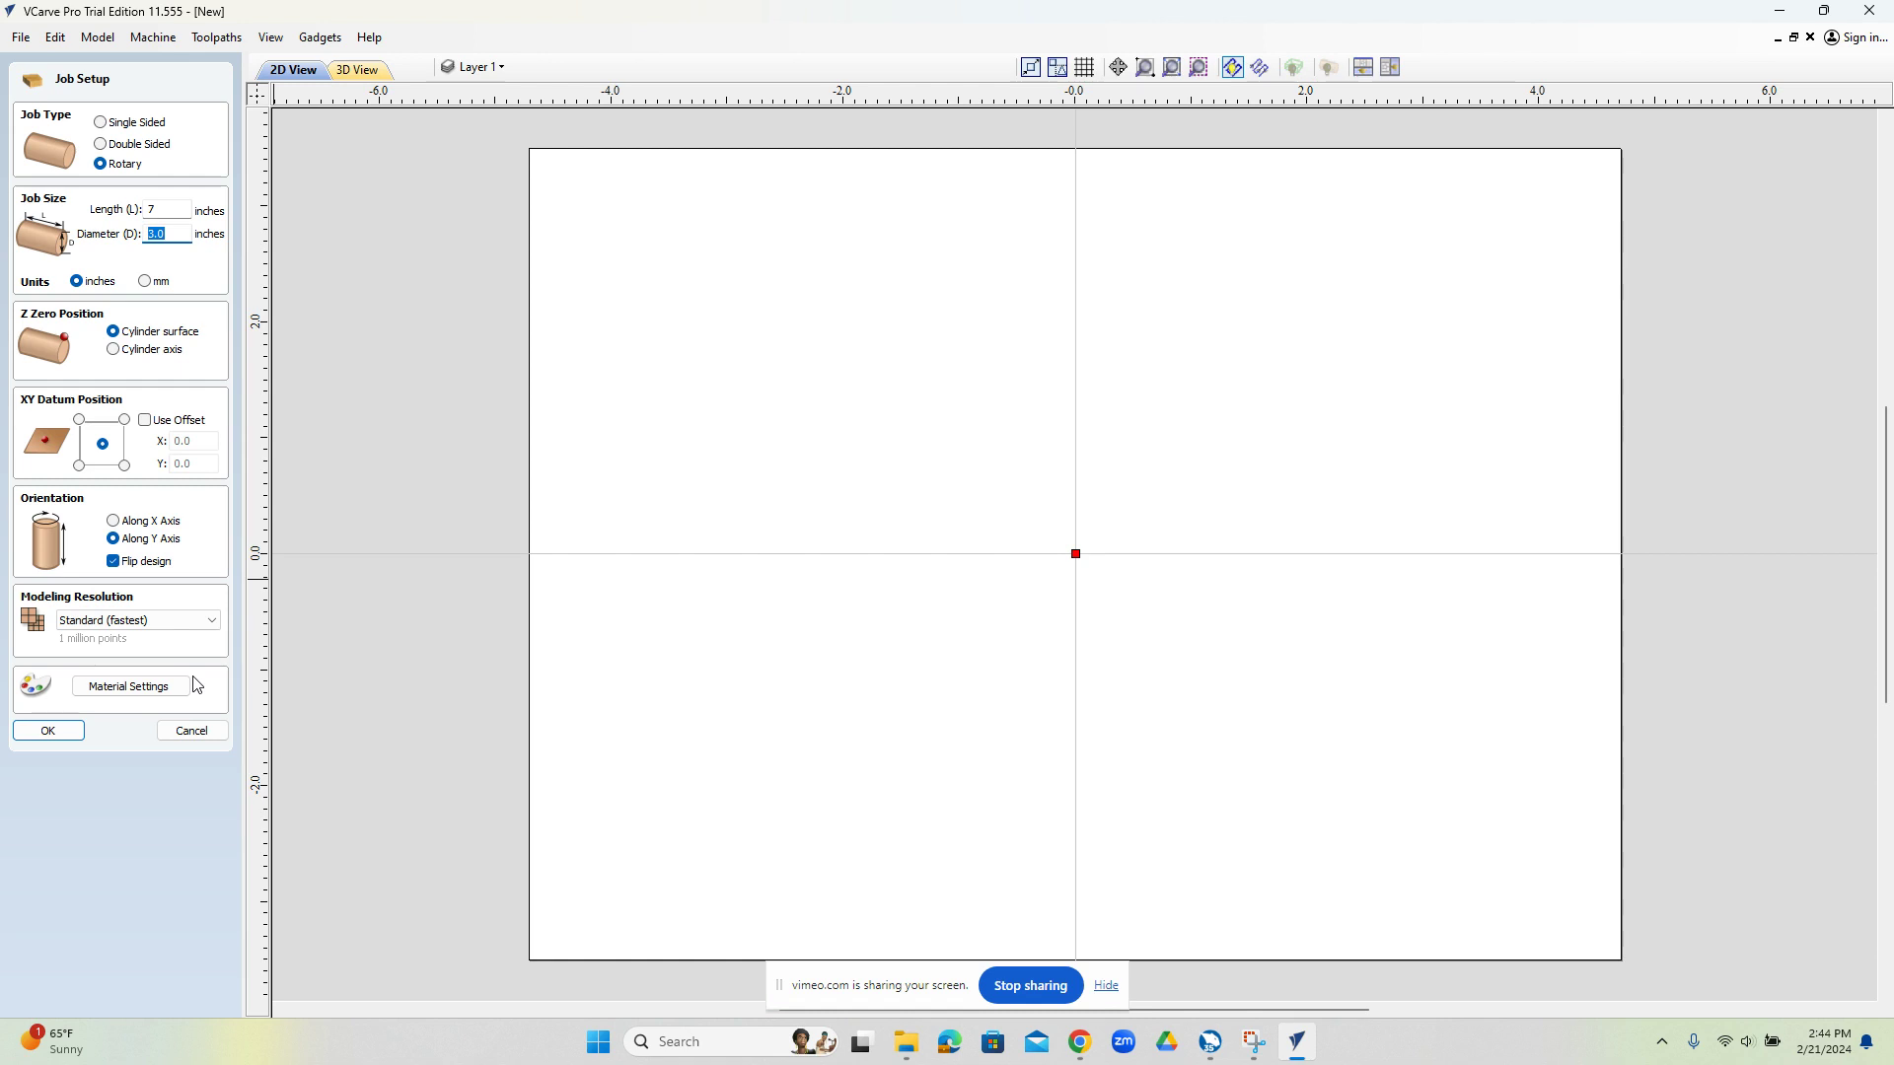
{"action": "left_click", "coordinate": [47, 731]}
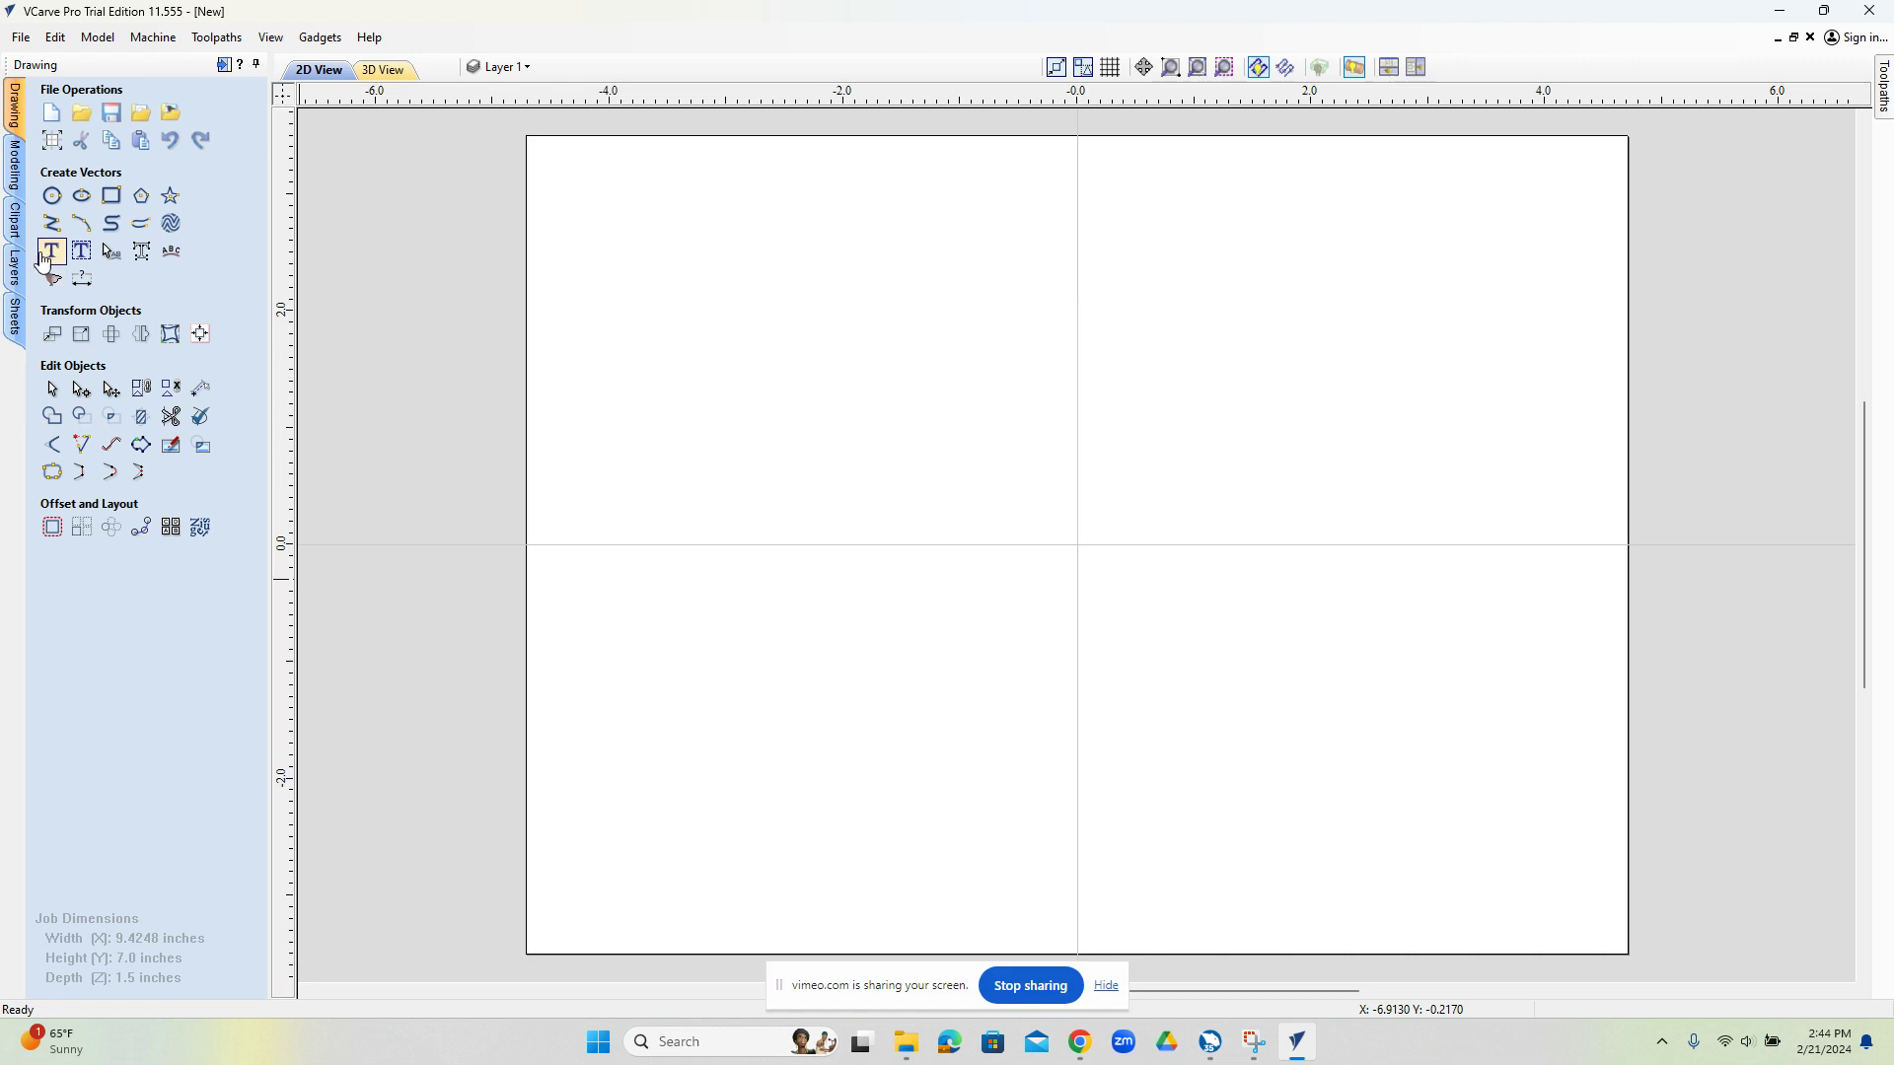
Import handle example.stl as a 3D model from the Modeling tools.
{"action": "left_click", "coordinate": [16, 168]}
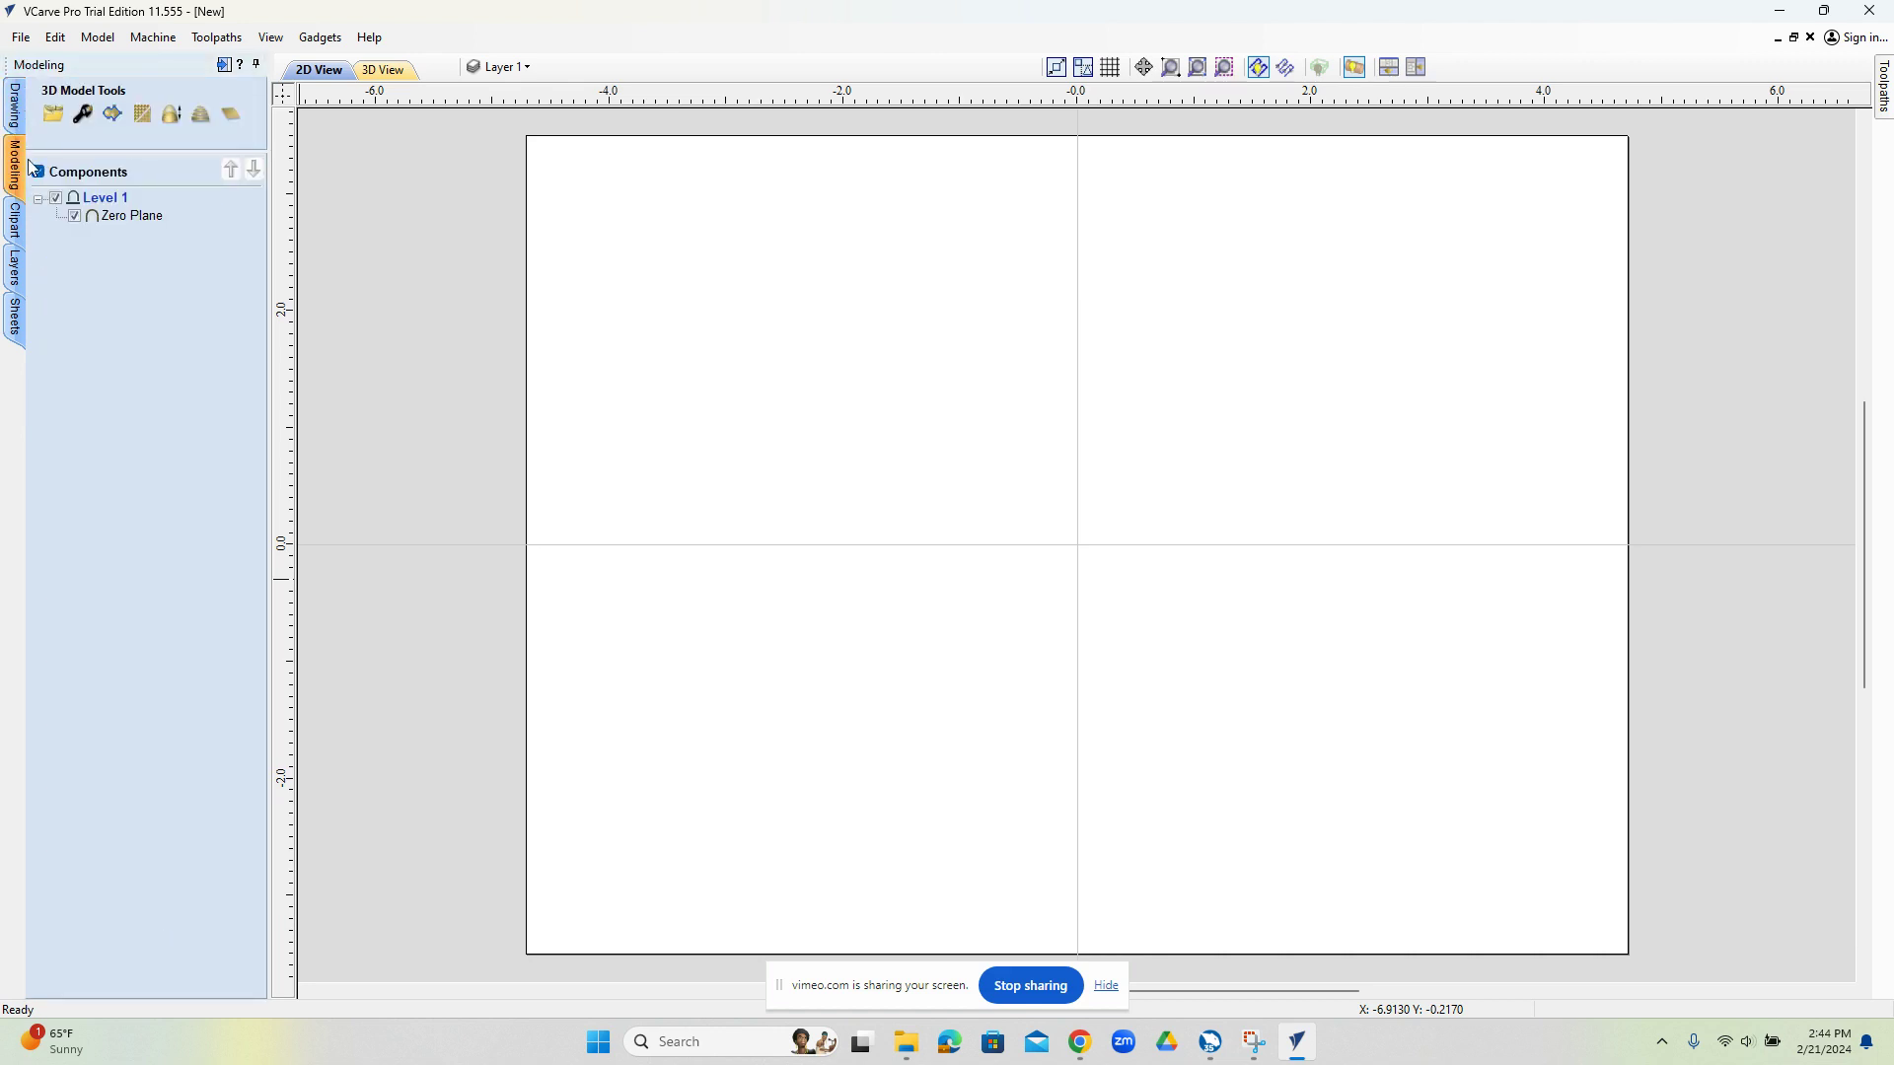
{"action": "left_click", "coordinate": [53, 115]}
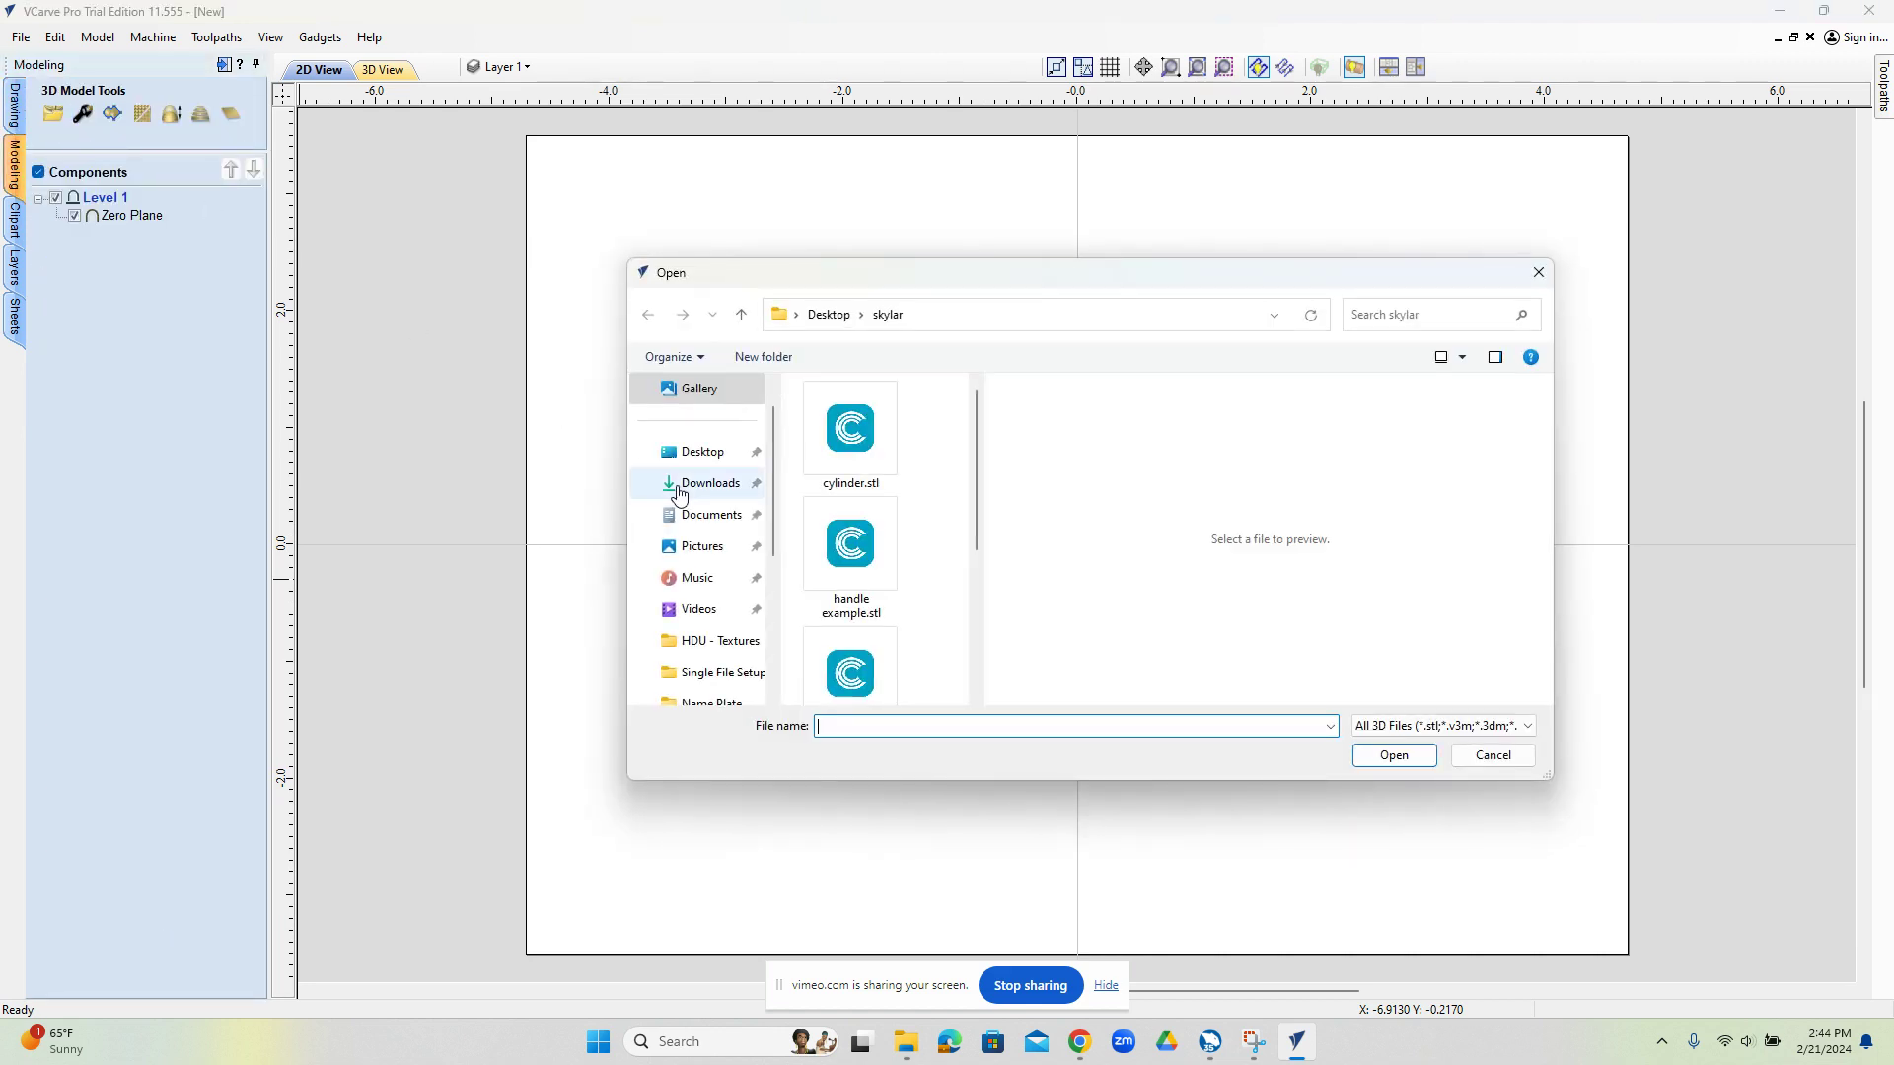
{"action": "scroll", "coordinate": [978, 482], "scroll_direction": "down", "scroll_amount": 1}
{"action": "left_click", "coordinate": [850, 471]}
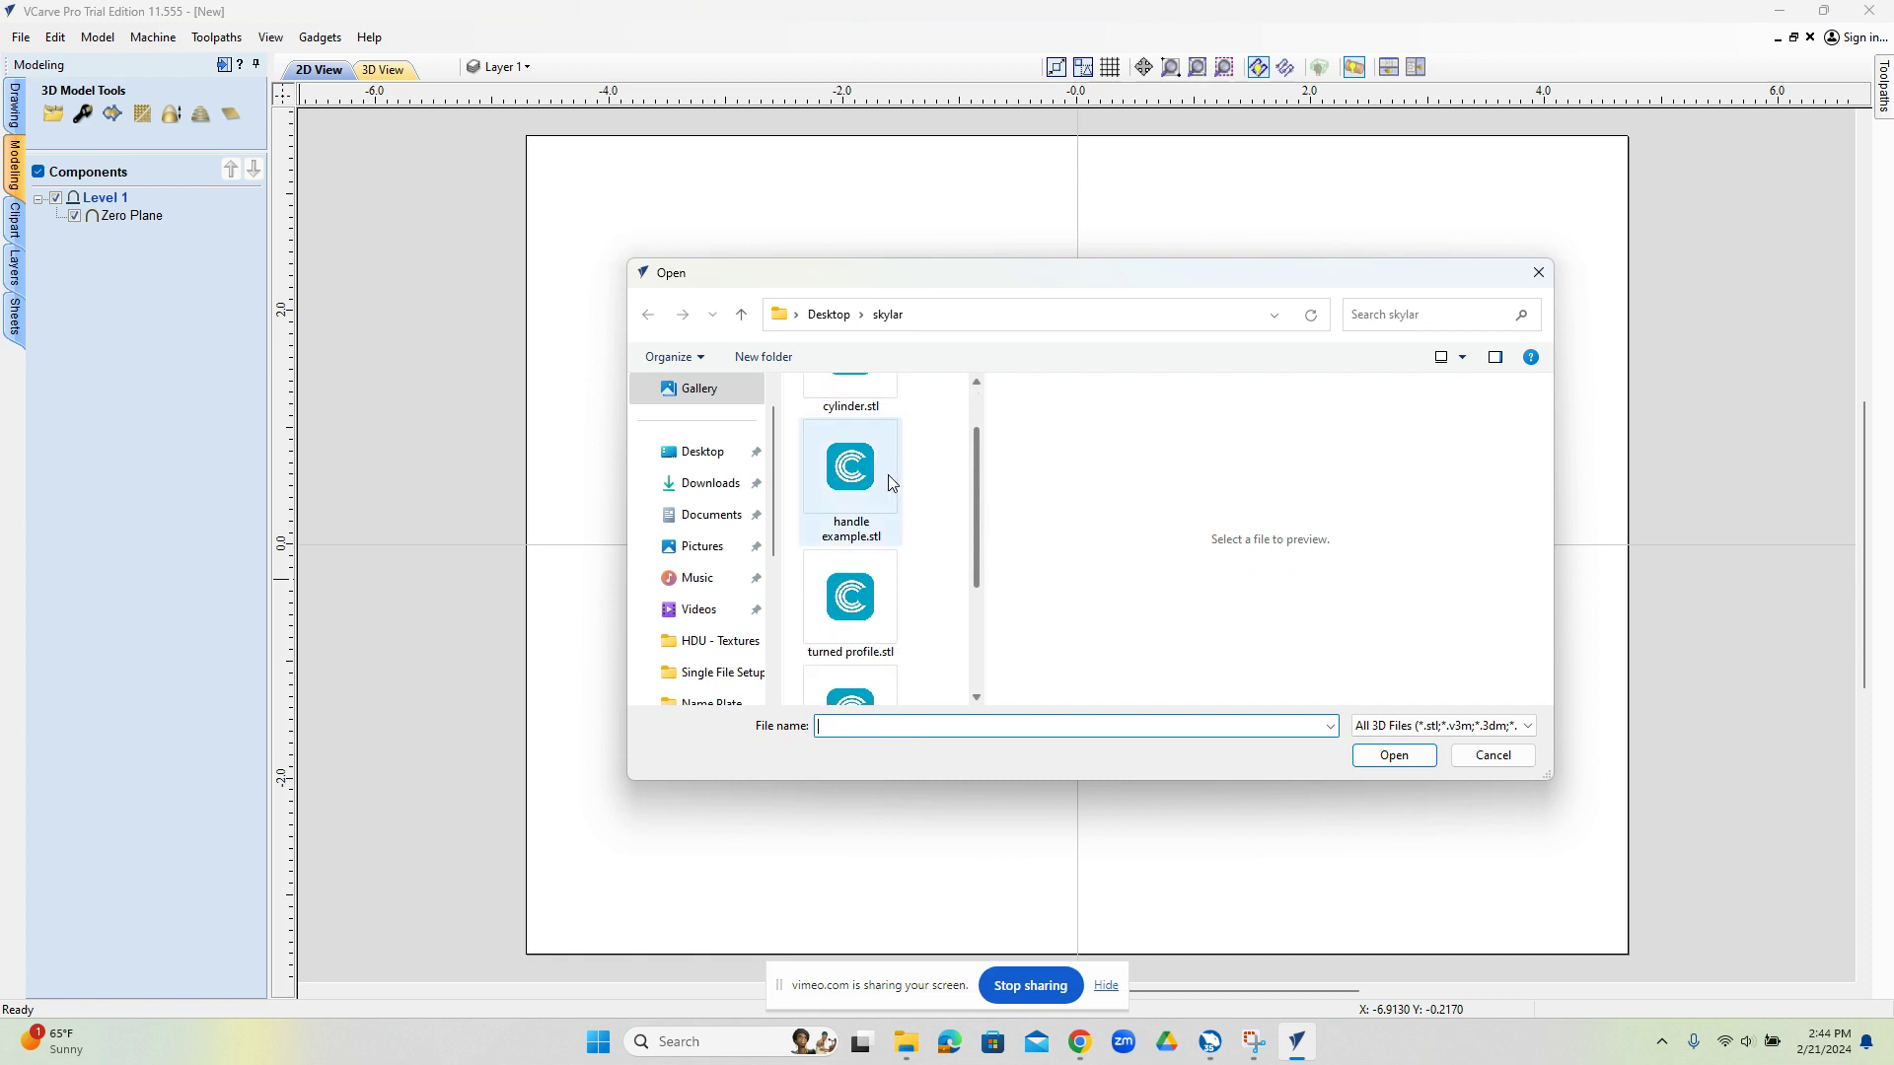
{"action": "left_click", "coordinate": [1420, 766]}
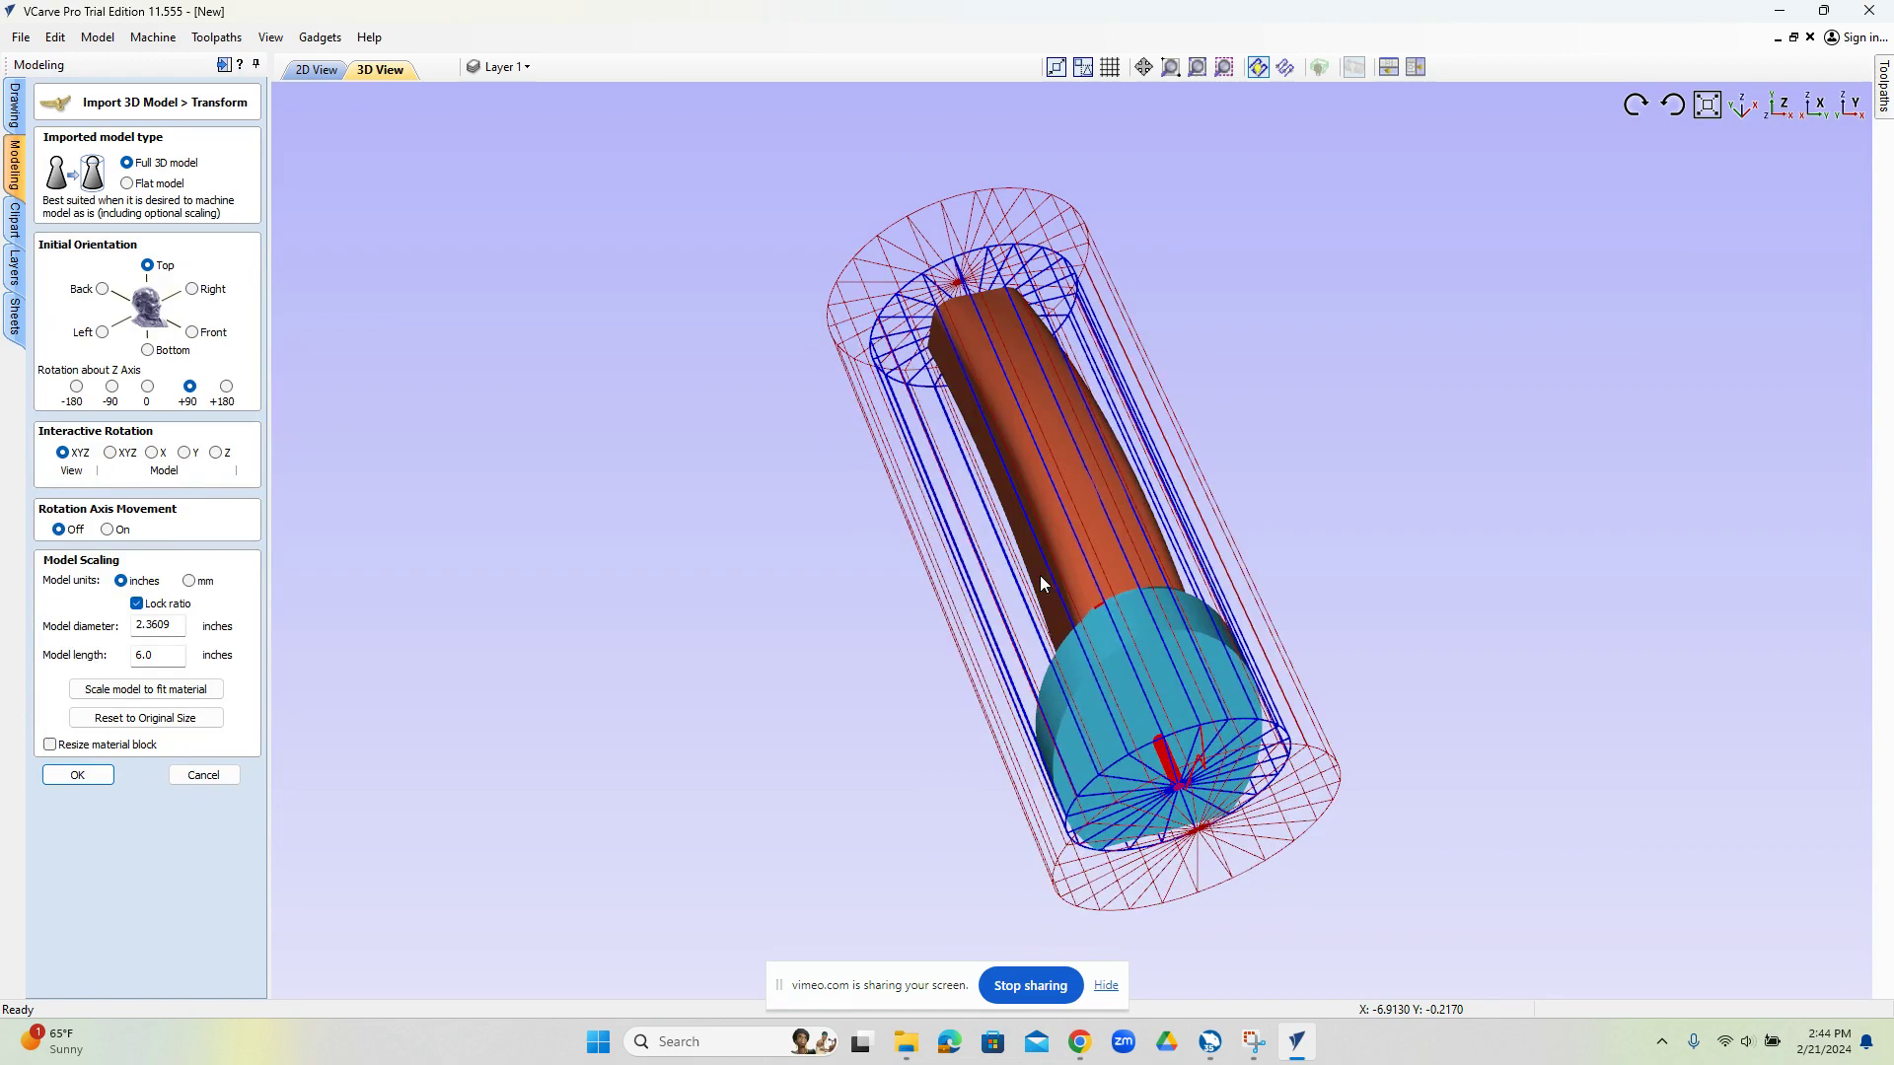
{"action": "left_click_drag", "start_coordinate": [874, 706], "coordinate": [1023, 534]}
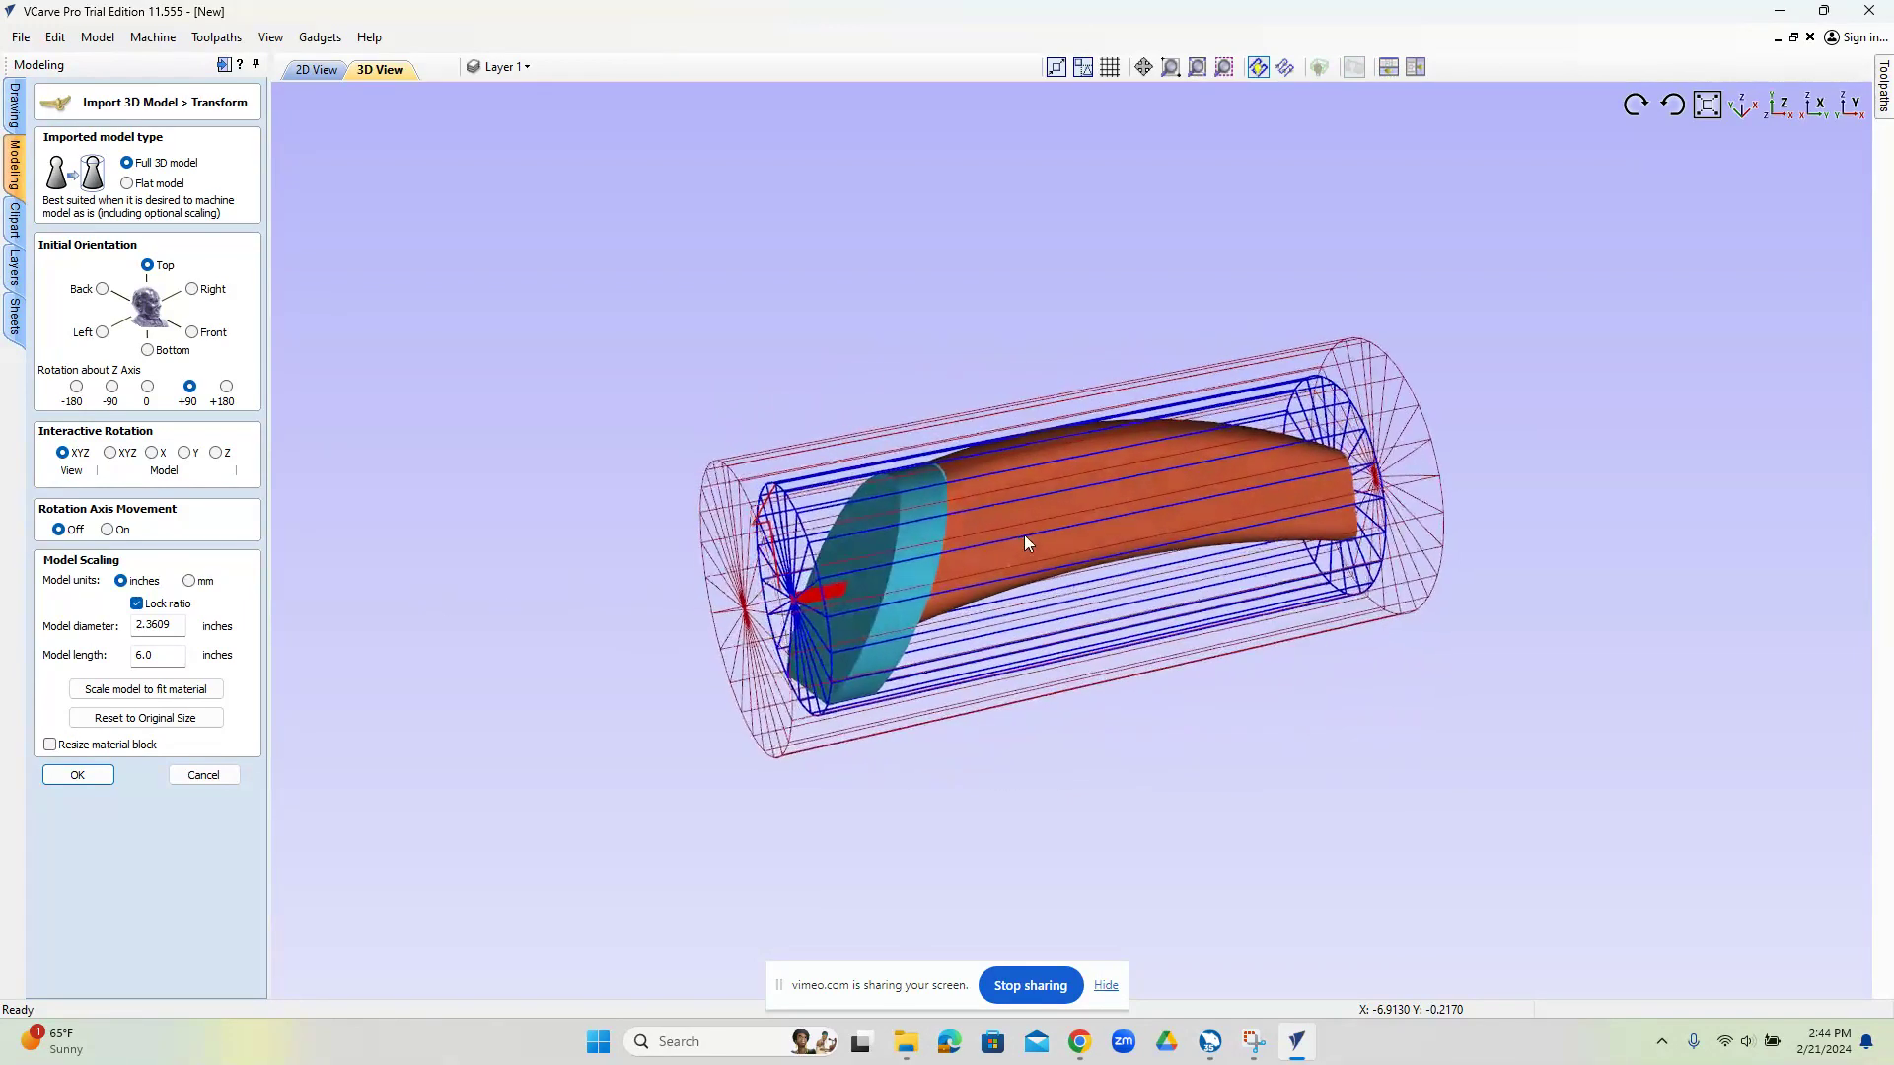
{"action": "left_click", "coordinate": [111, 387]}
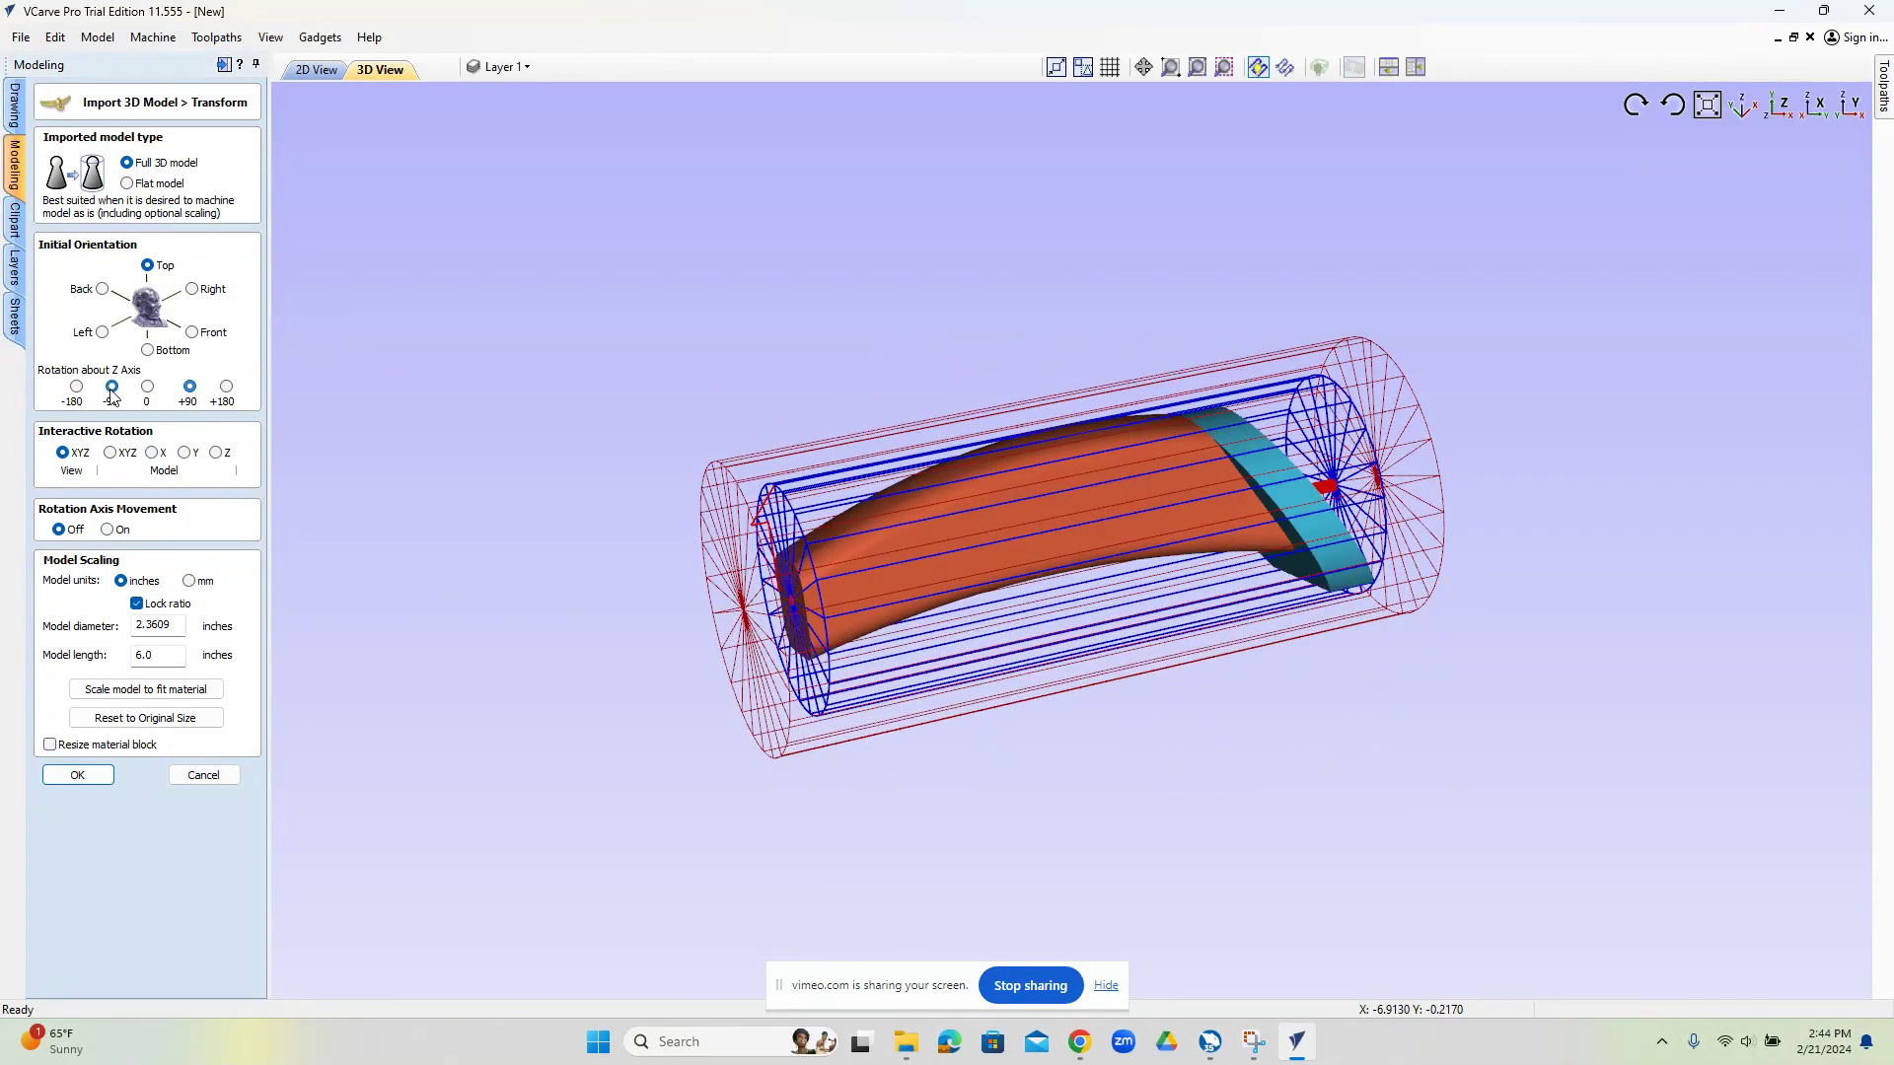
{"action": "left_click", "coordinate": [189, 388]}
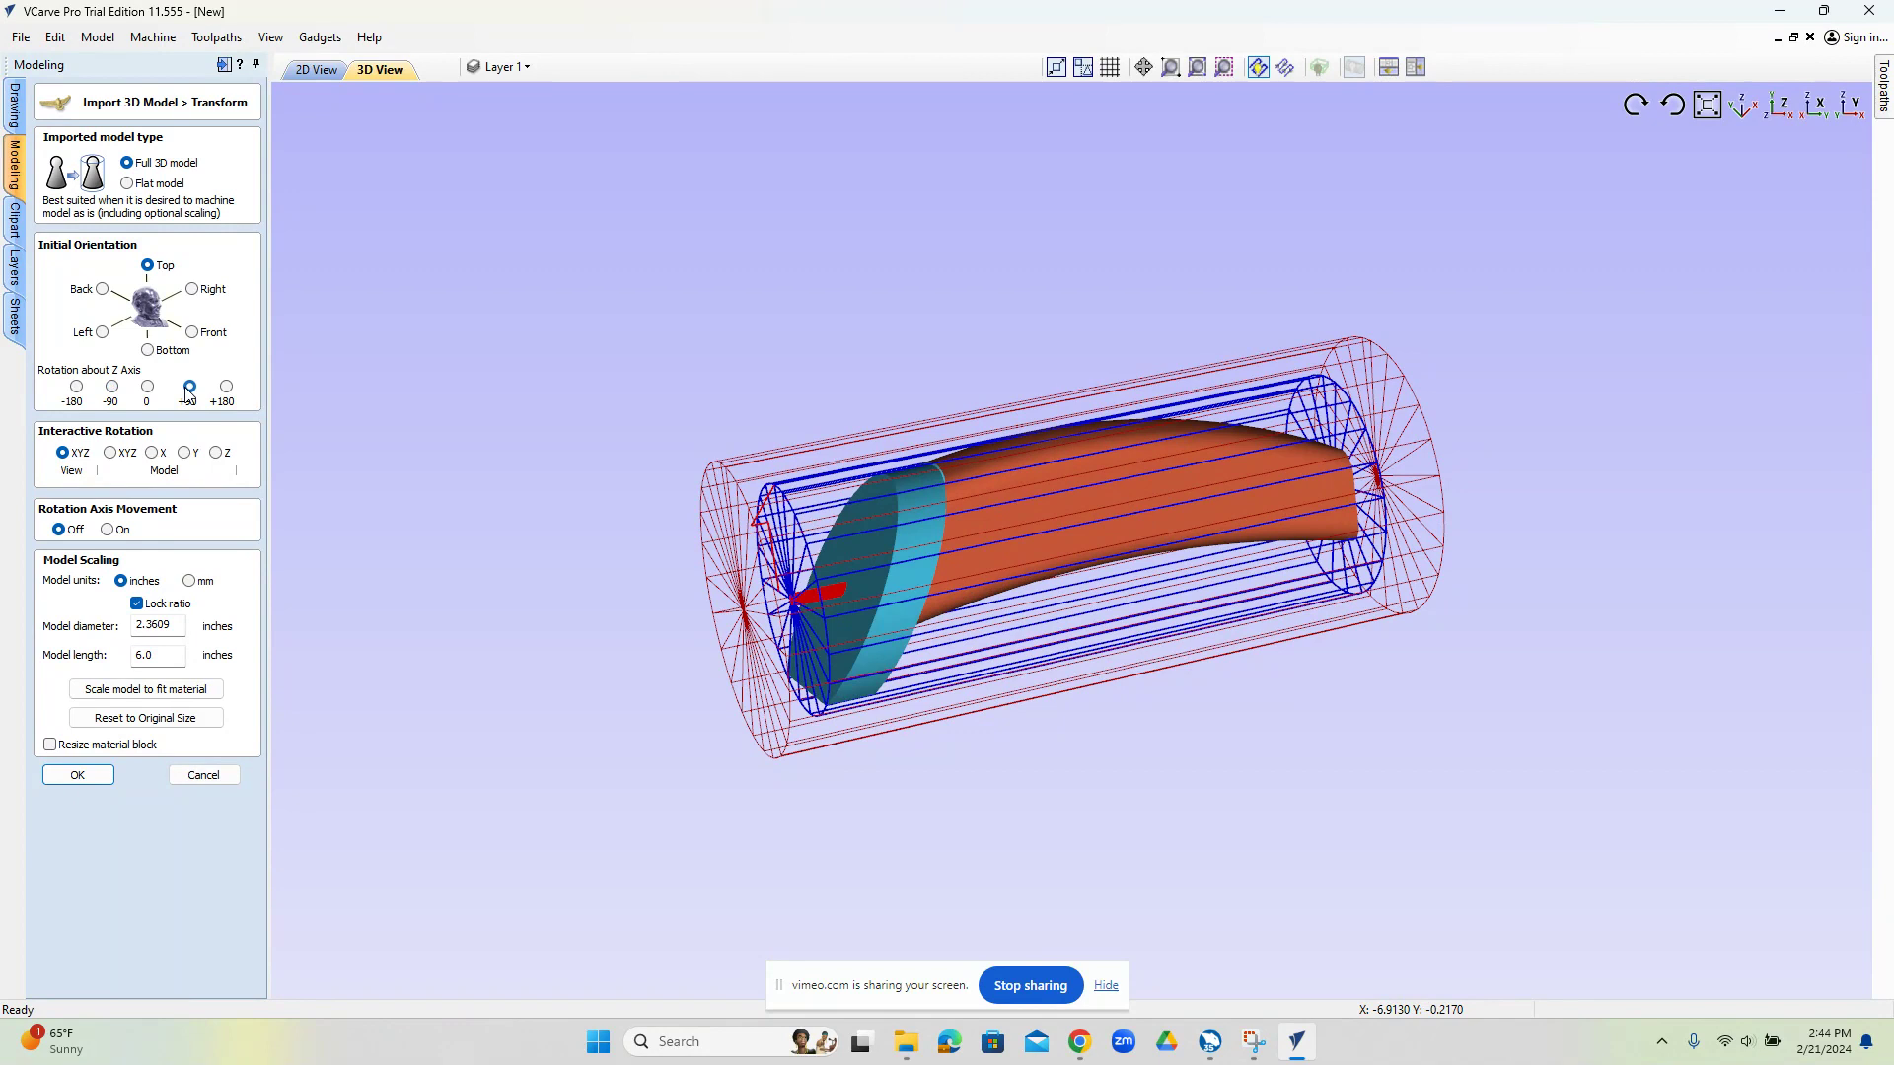
{"action": "left_click_drag", "start_coordinate": [750, 602], "coordinate": [1053, 743]}
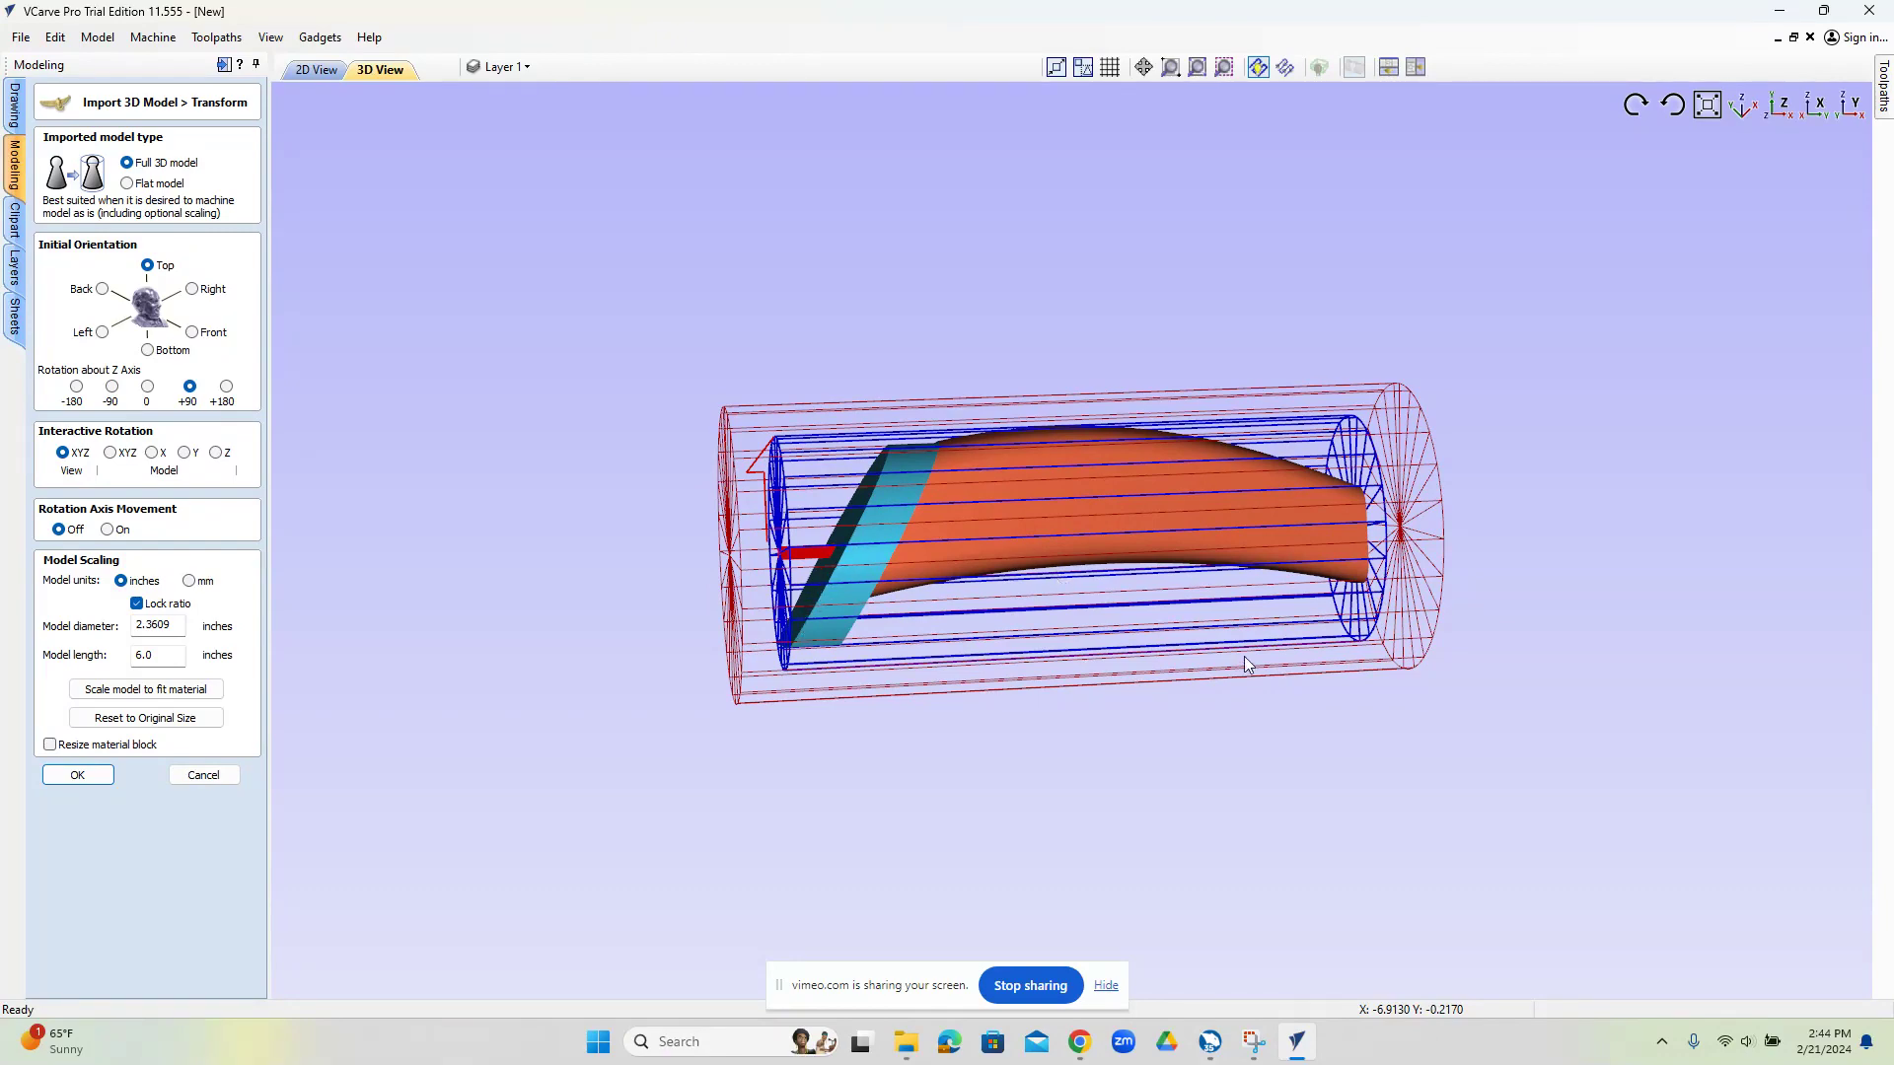
{"action": "left_click_drag", "start_coordinate": [1244, 654], "coordinate": [1036, 582]}
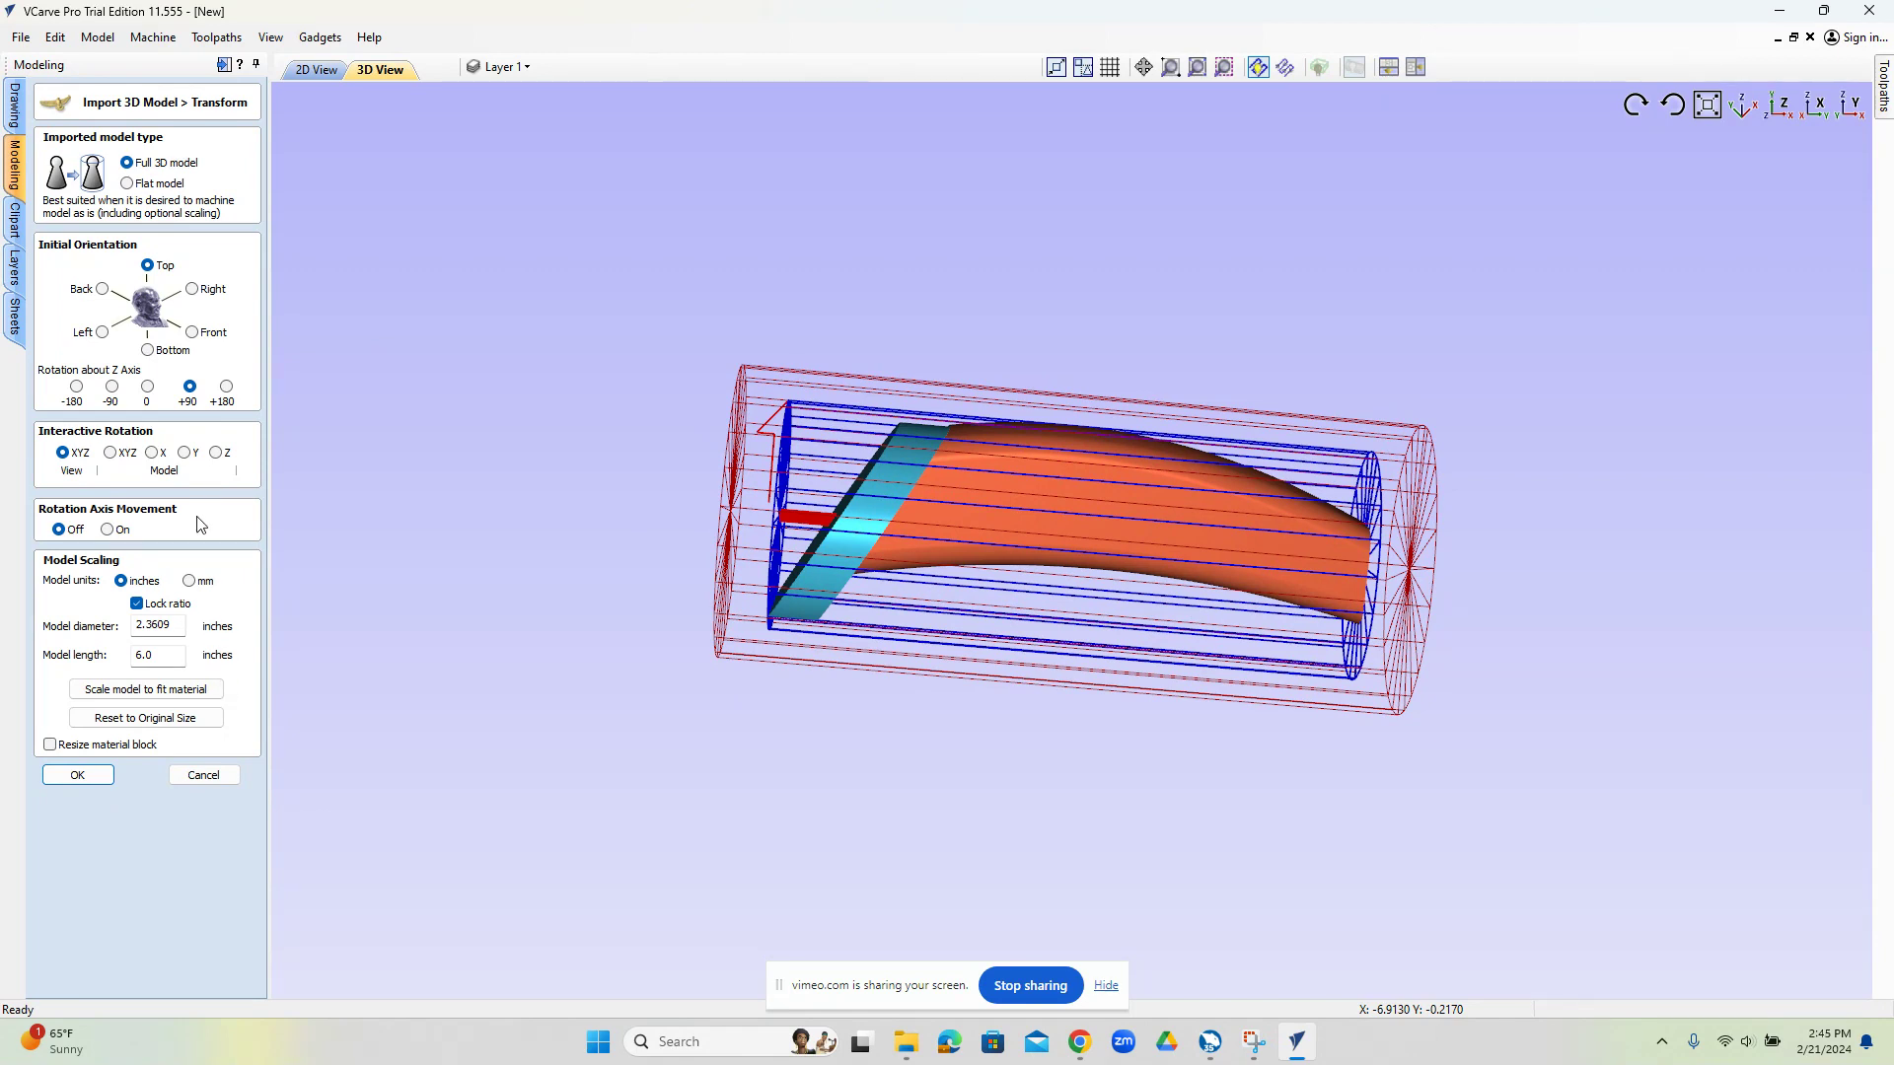
Rotate the handle about the Y and X axes so it lies lengthwise, checking it side-on.
{"action": "left_click", "coordinate": [186, 453]}
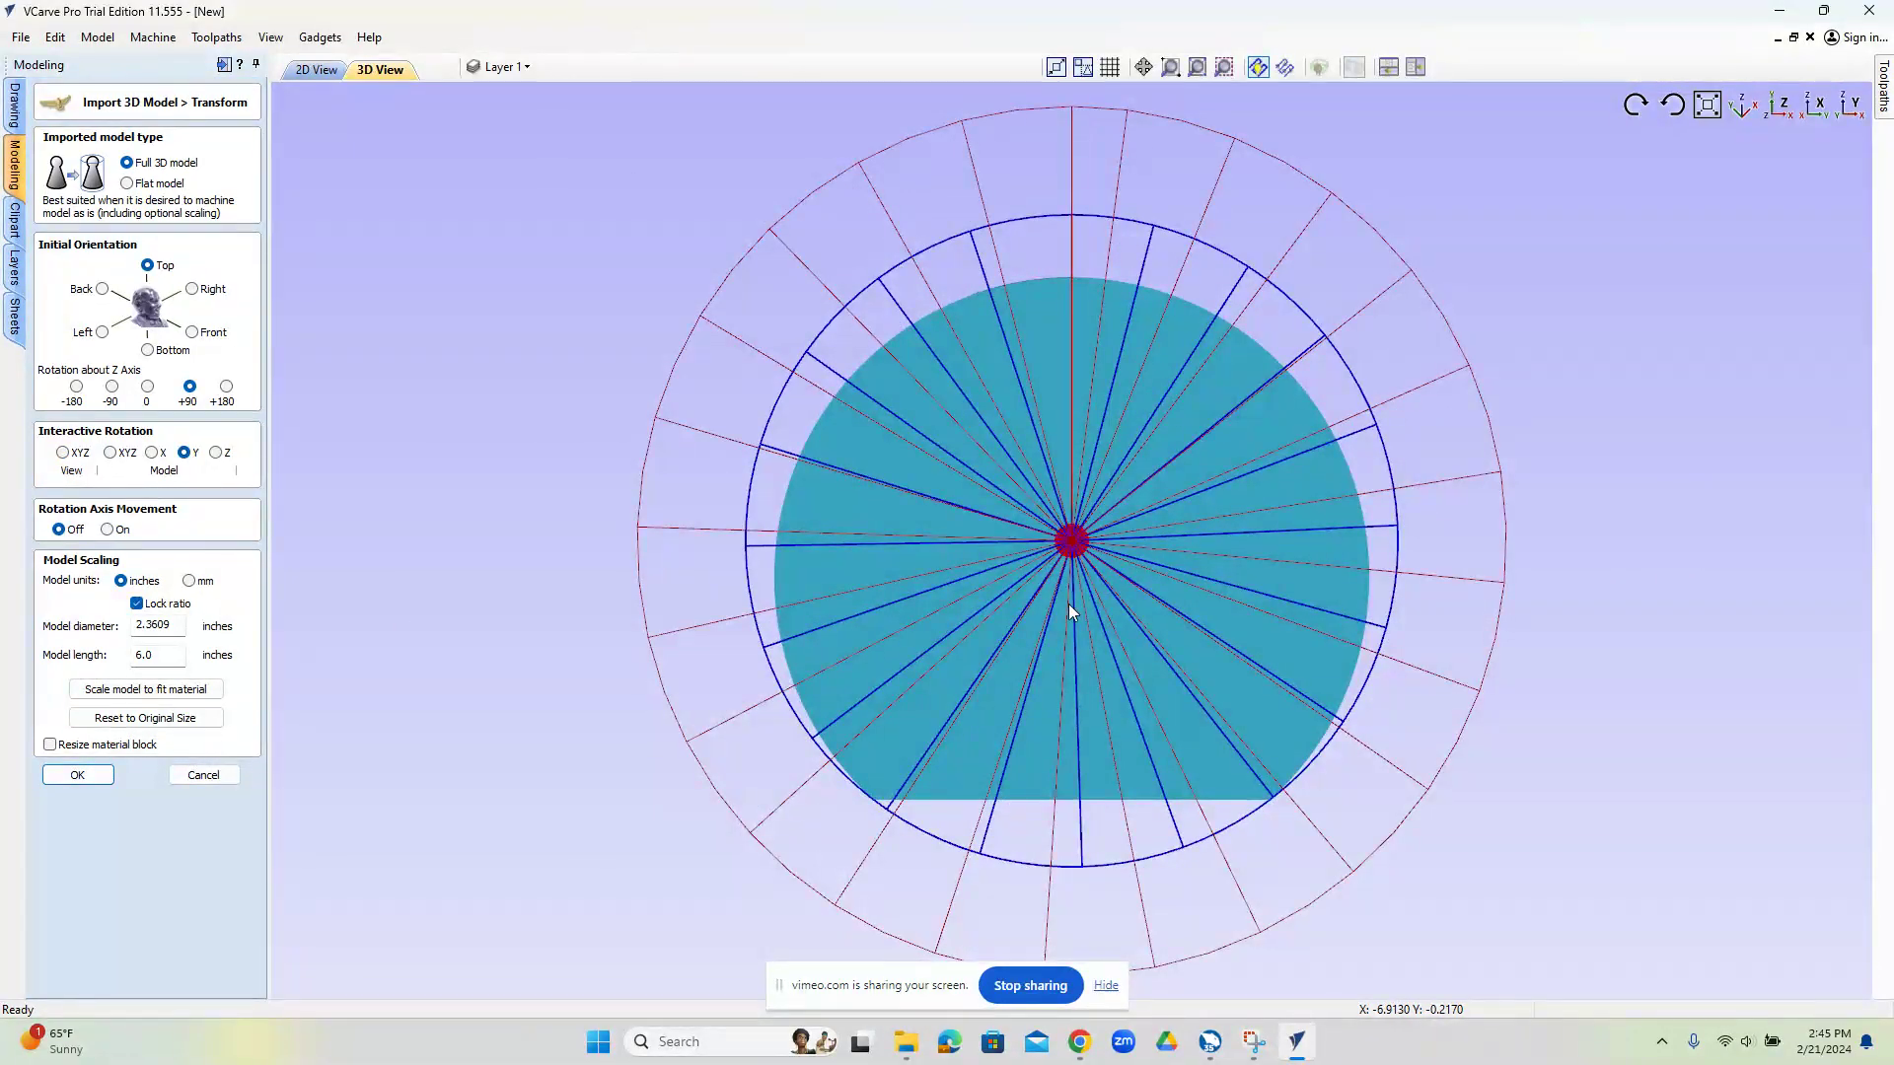
{"action": "mouse_move", "coordinate": [1074, 625]}
{"action": "left_mouse_down"}
{"action": "mouse_move", "coordinate": [1049, 598]}
{"action": "mouse_move", "coordinate": [1067, 597]}
{"action": "left_mouse_up"}
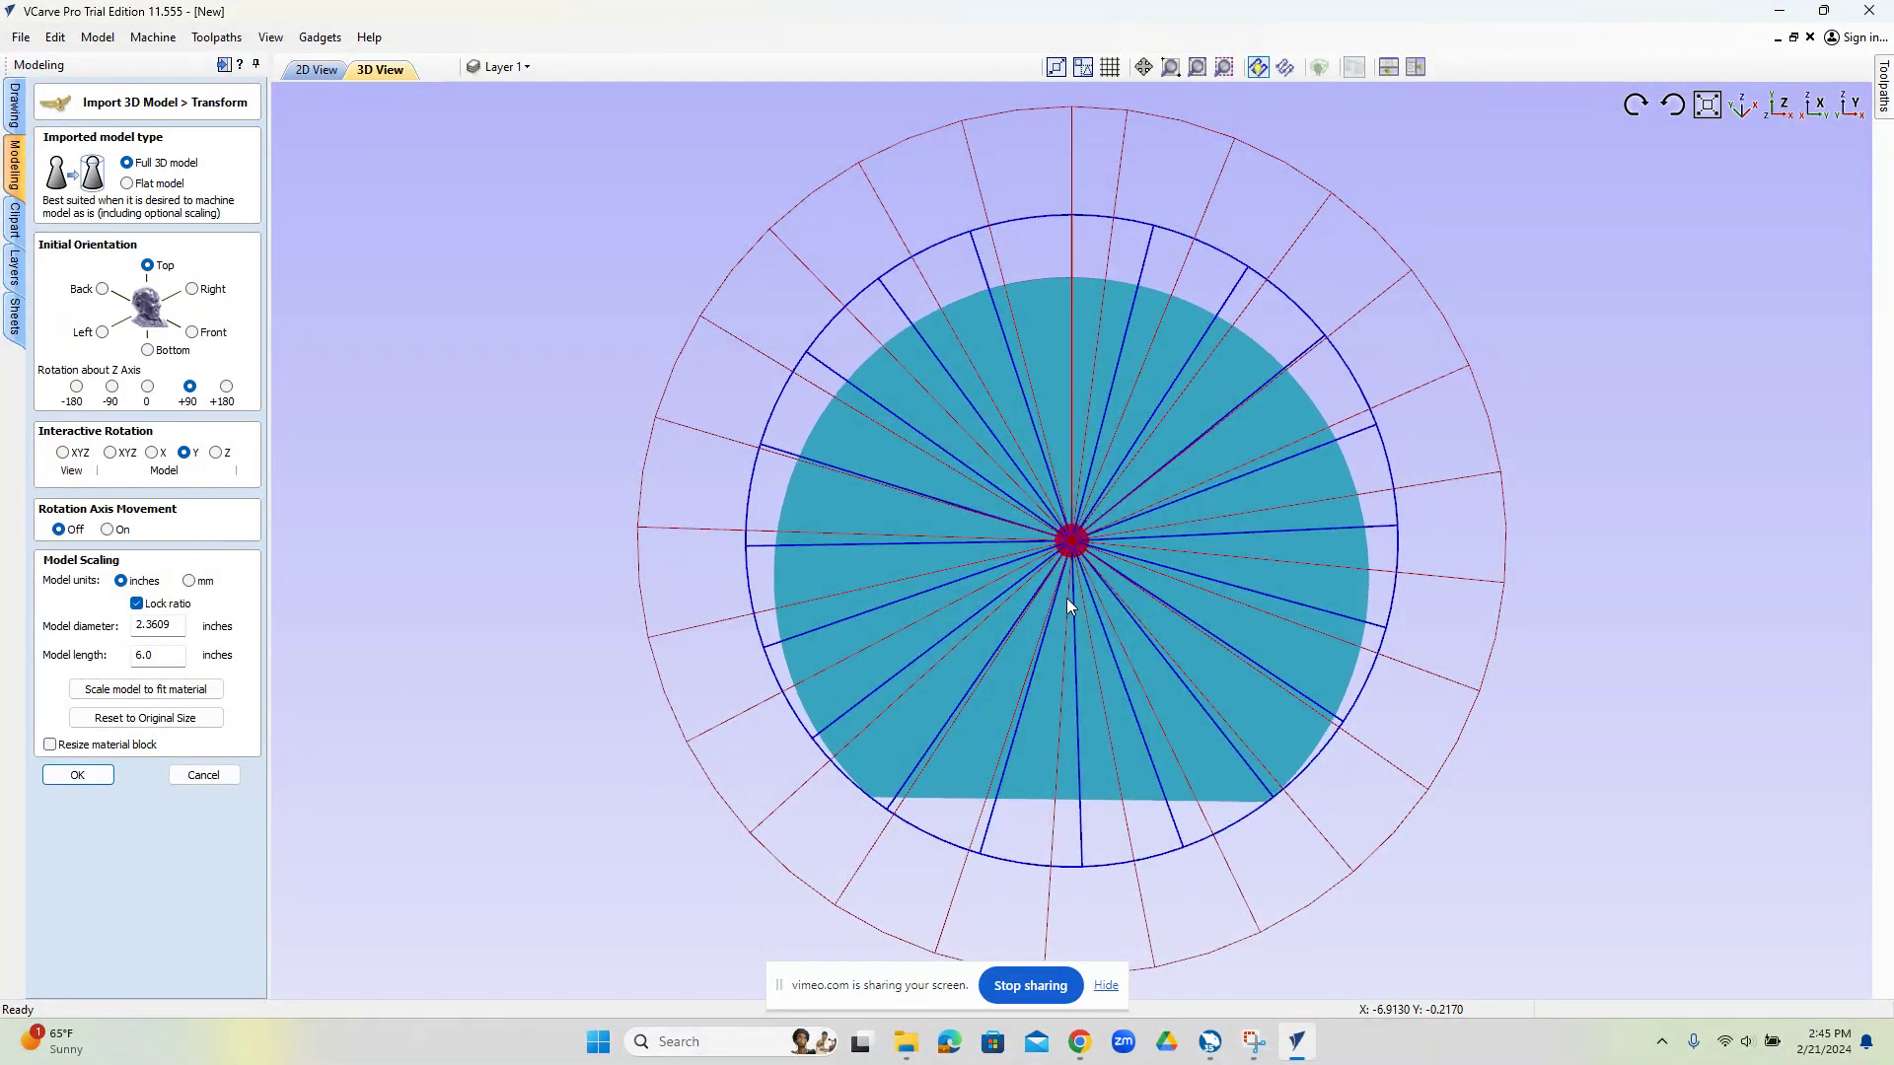
{"action": "left_click", "coordinate": [151, 452]}
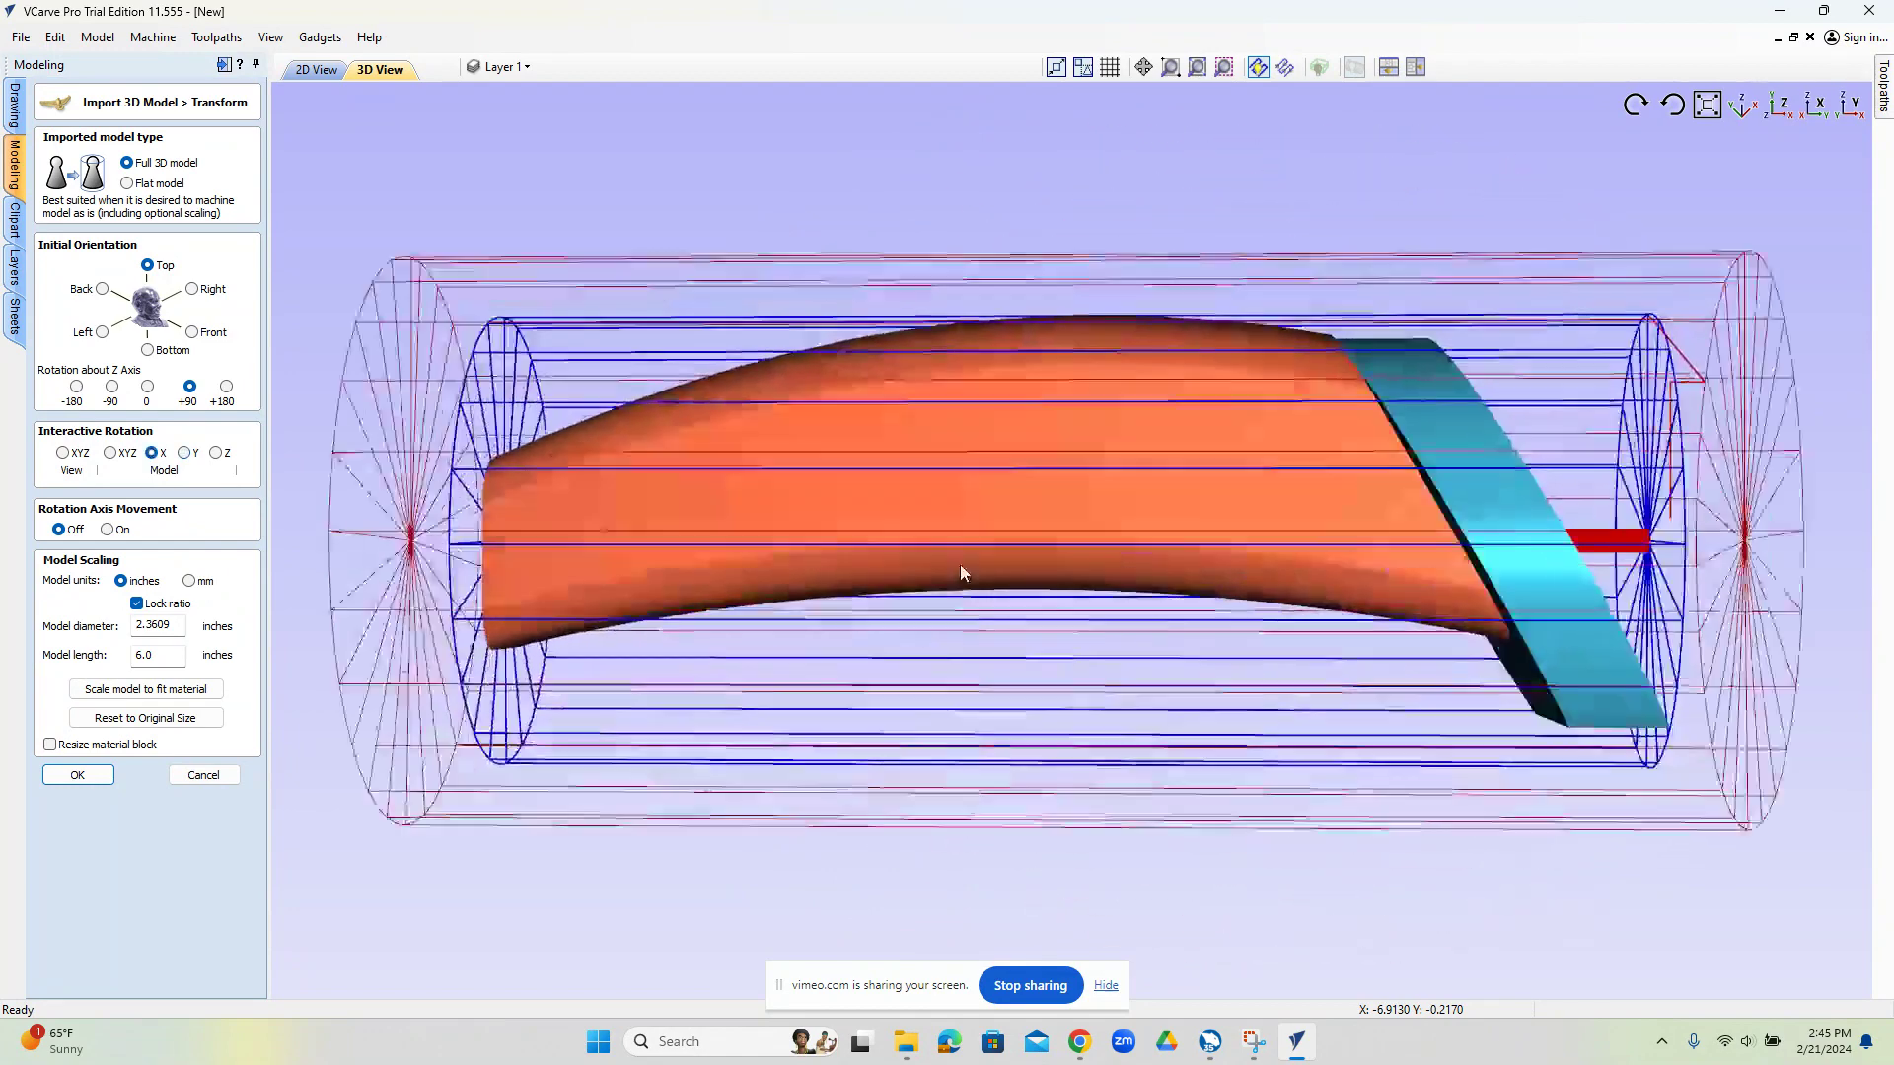
{"action": "left_click_drag", "start_coordinate": [994, 488], "coordinate": [662, 556]}
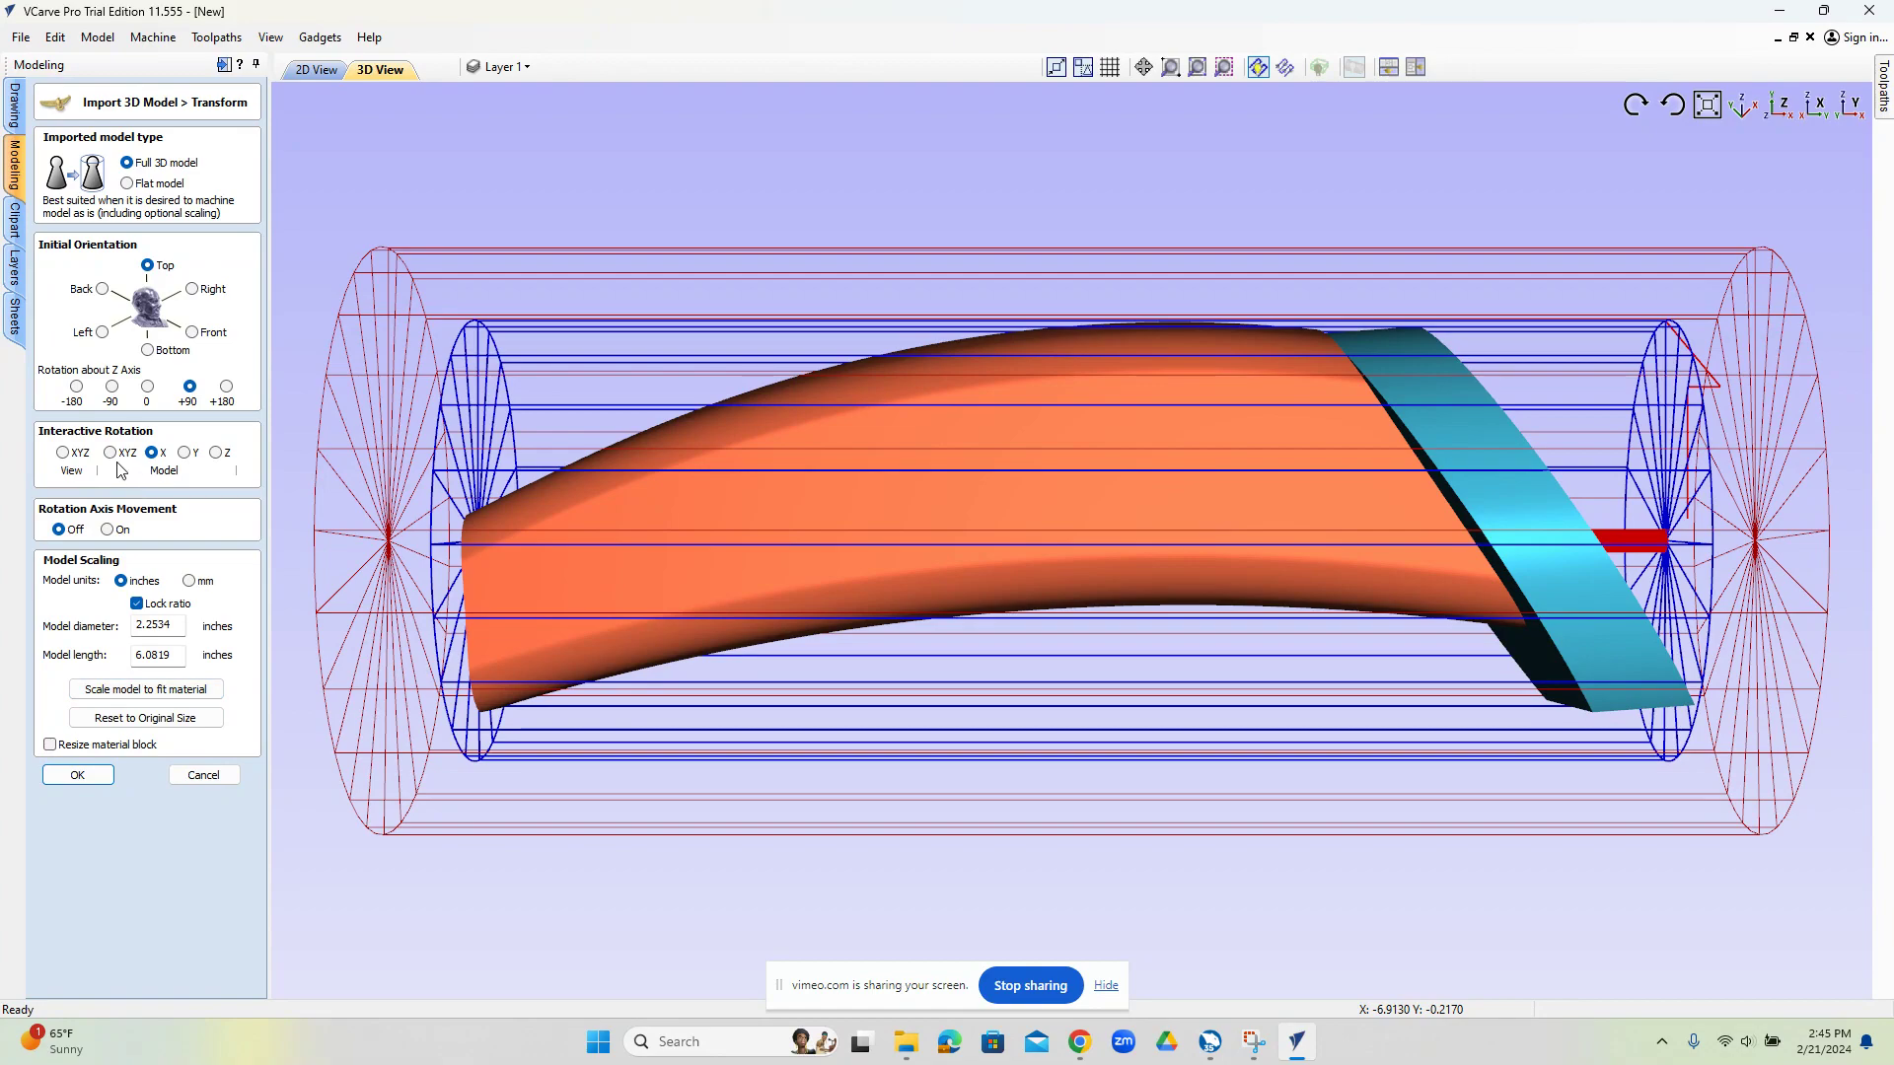
{"action": "left_click", "coordinate": [61, 453]}
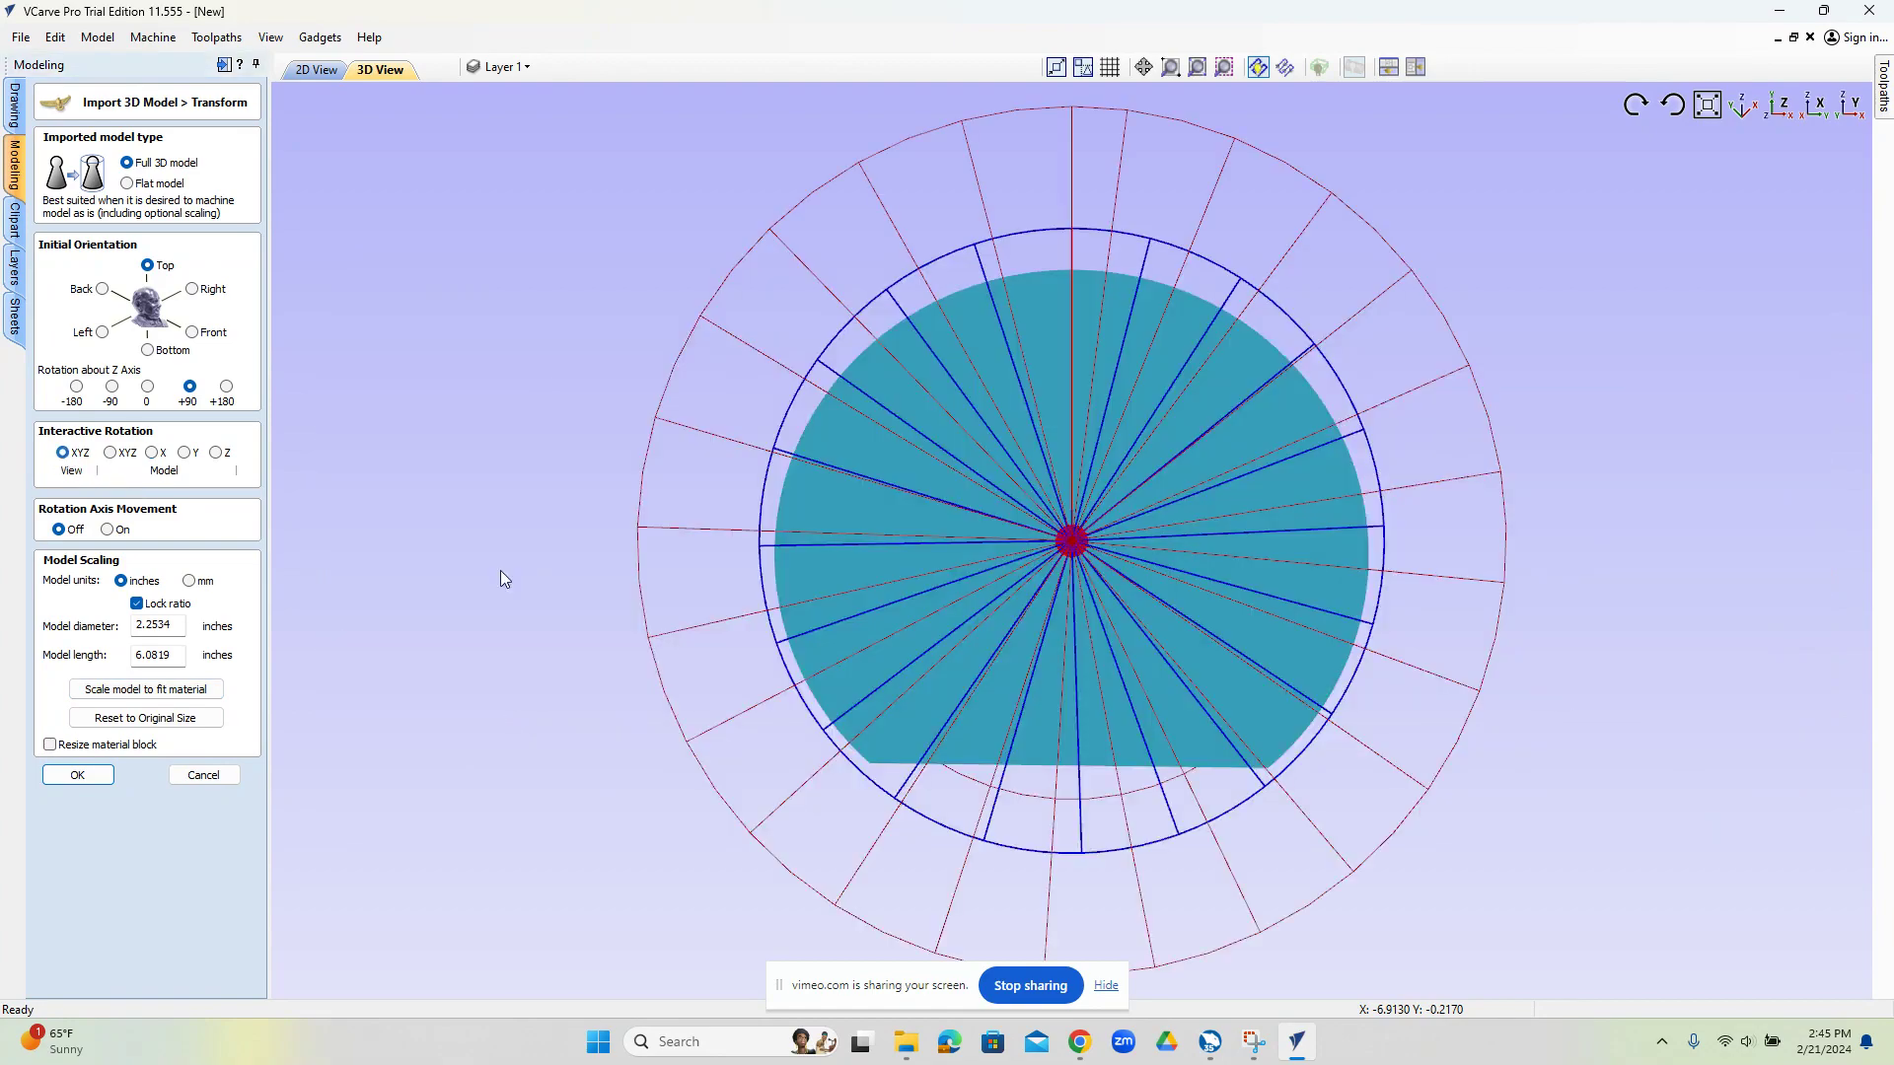
{"action": "left_click_drag", "start_coordinate": [729, 564], "coordinate": [1289, 536]}
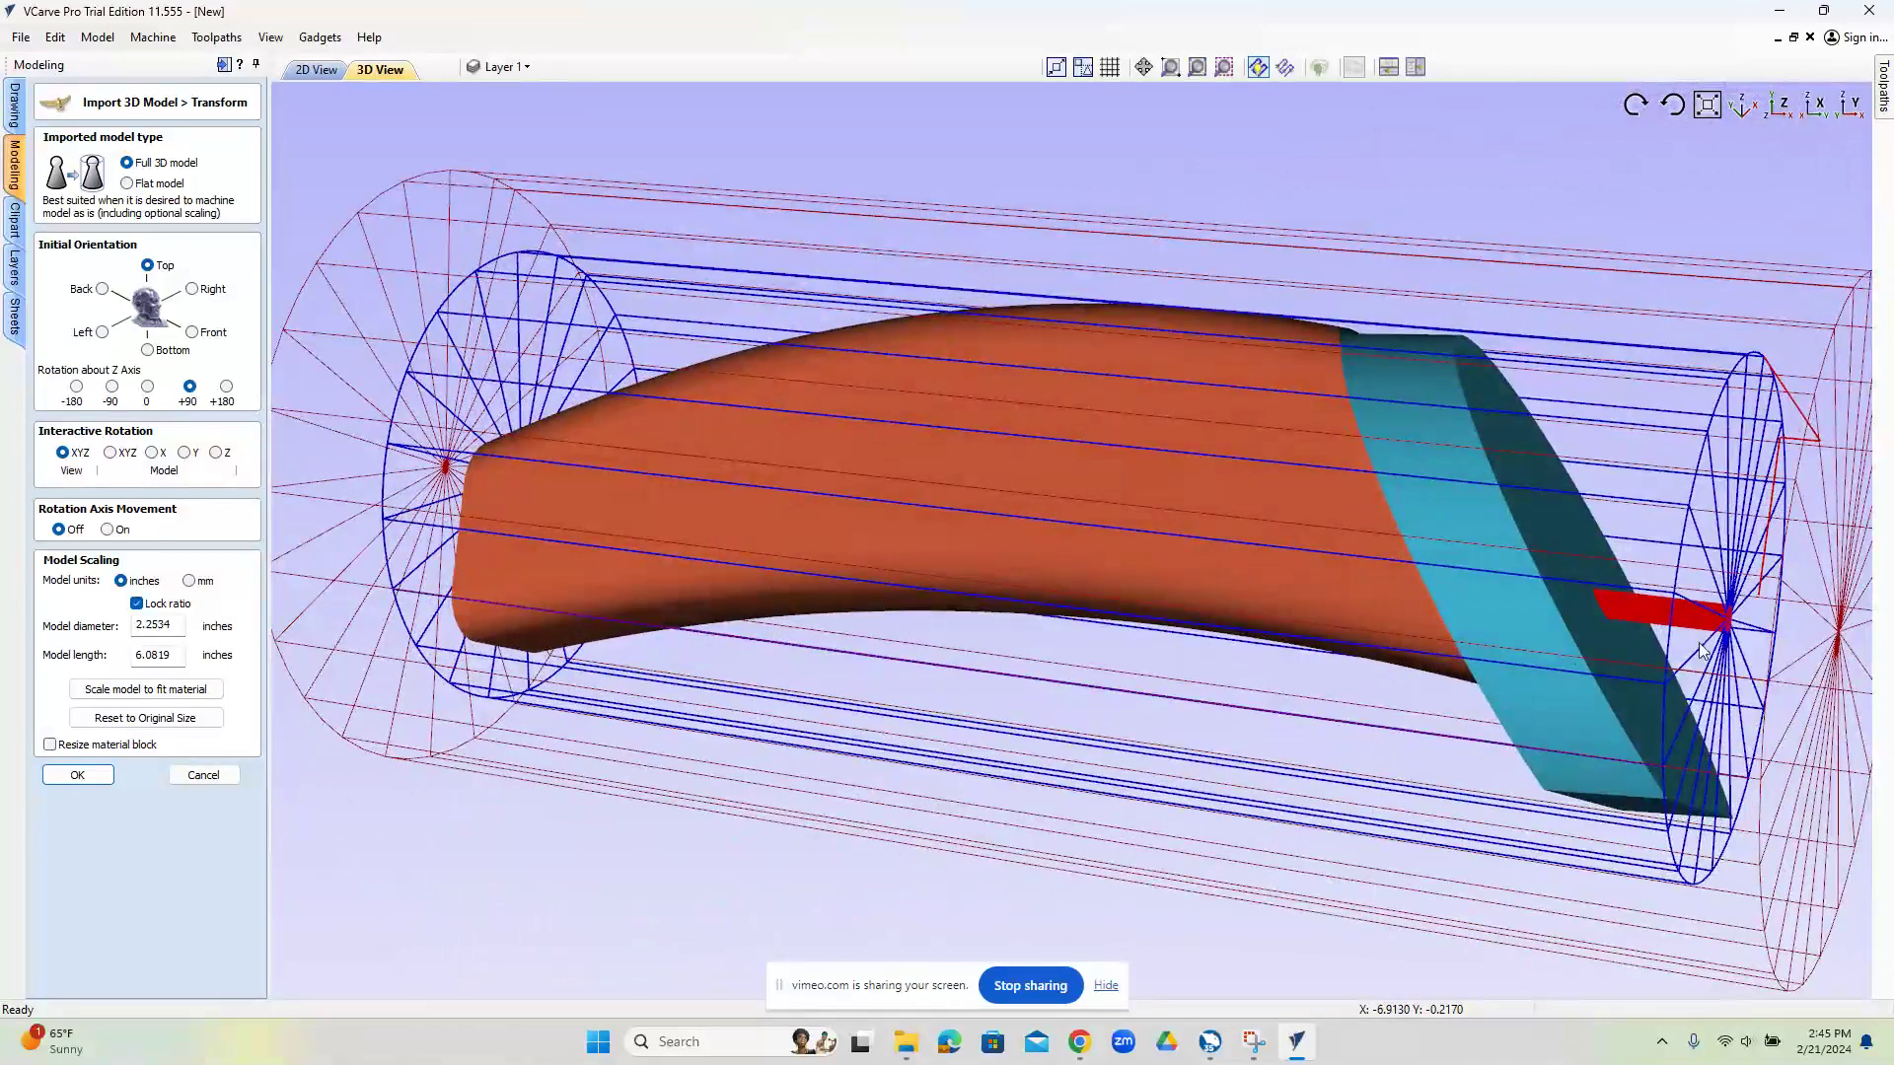
{"action": "left_click_drag", "start_coordinate": [805, 598], "coordinate": [409, 550]}
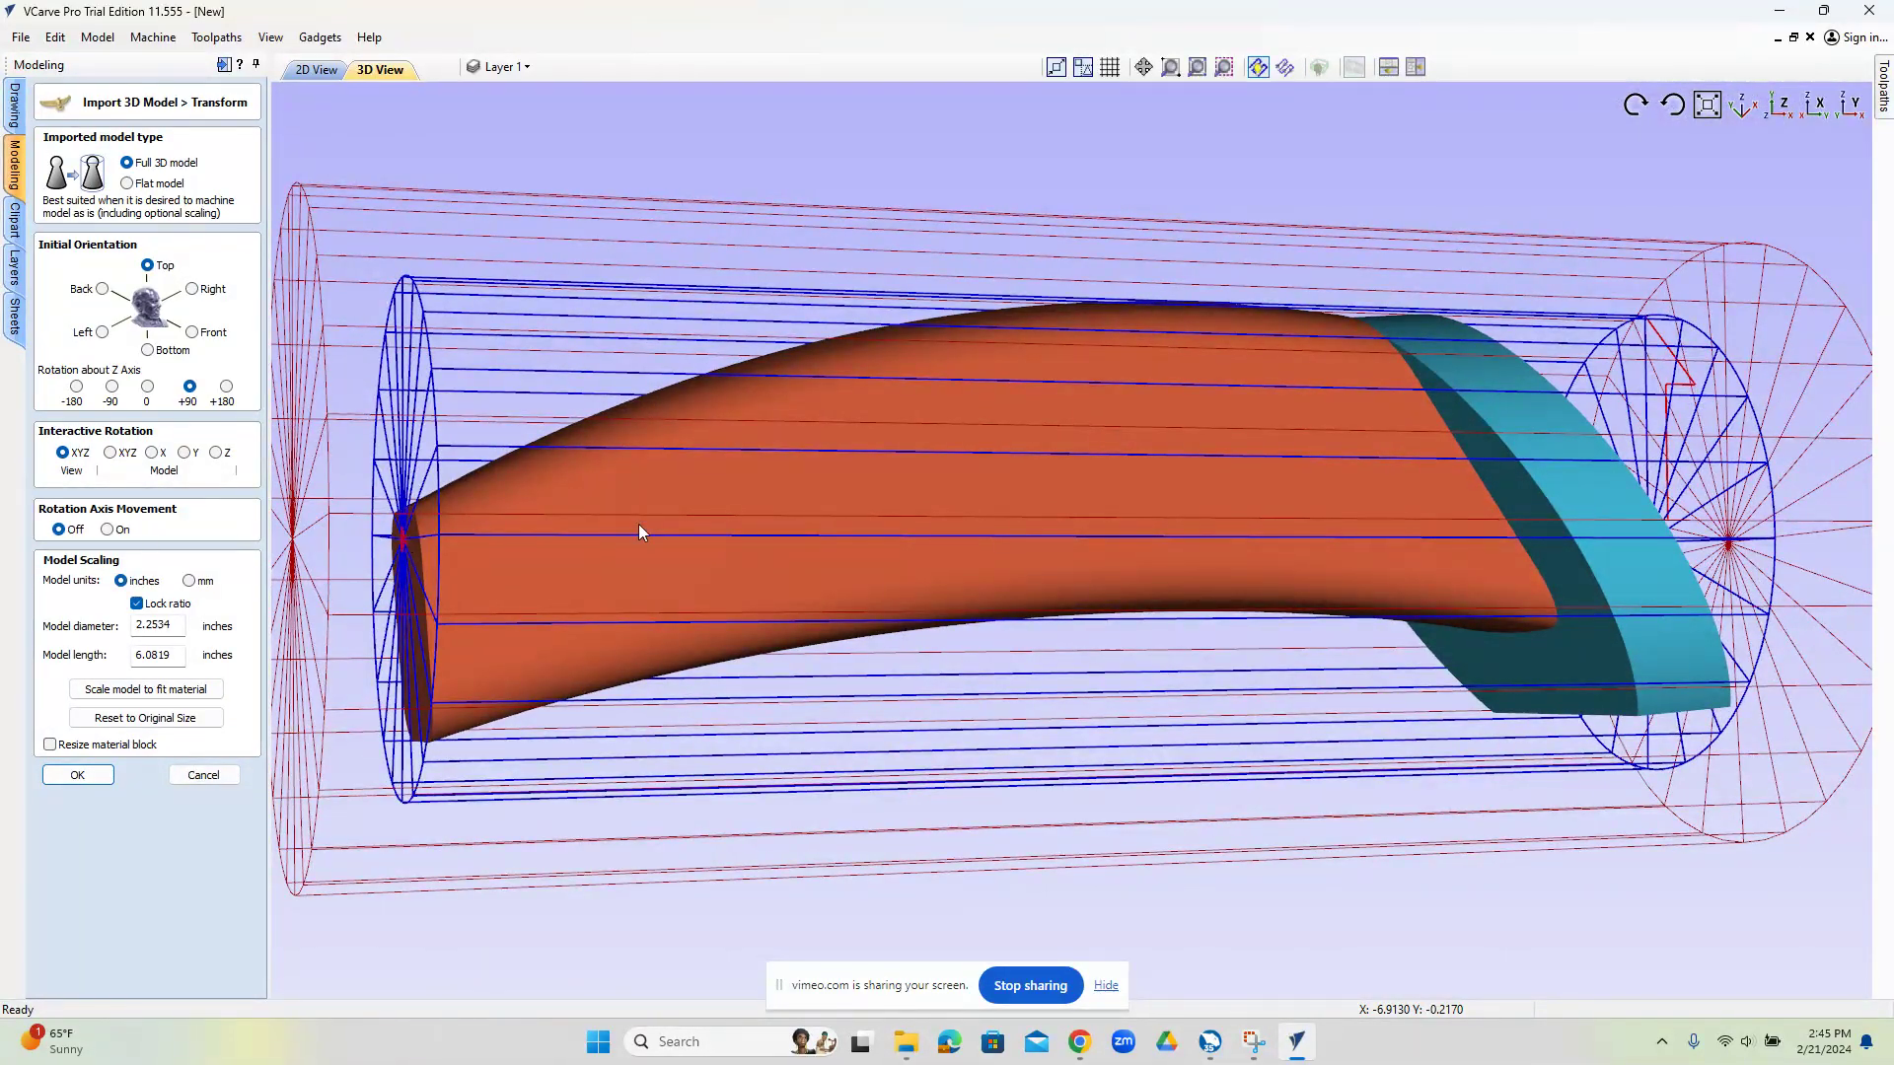
{"action": "scroll", "coordinate": [670, 518], "scroll_direction": "down", "scroll_amount": 3}
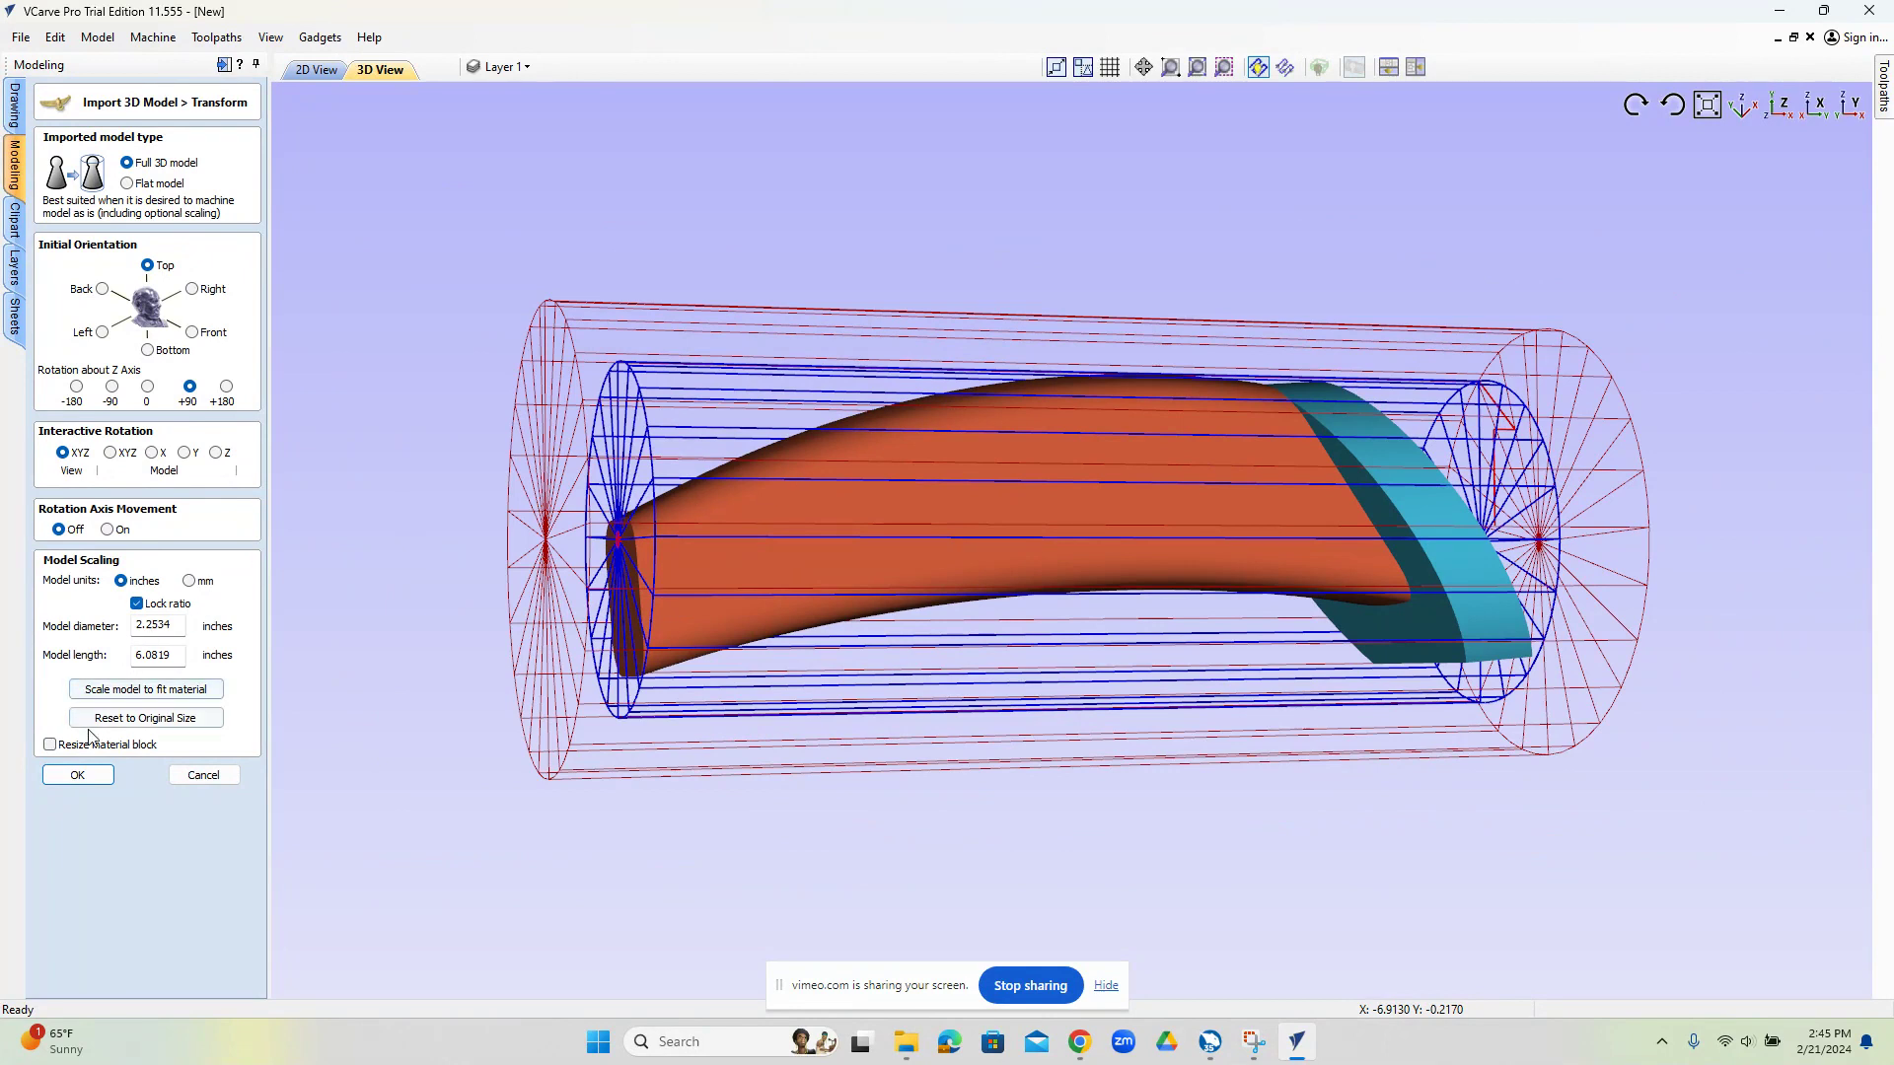
{"action": "left_click_drag", "start_coordinate": [710, 459], "coordinate": [543, 583]}
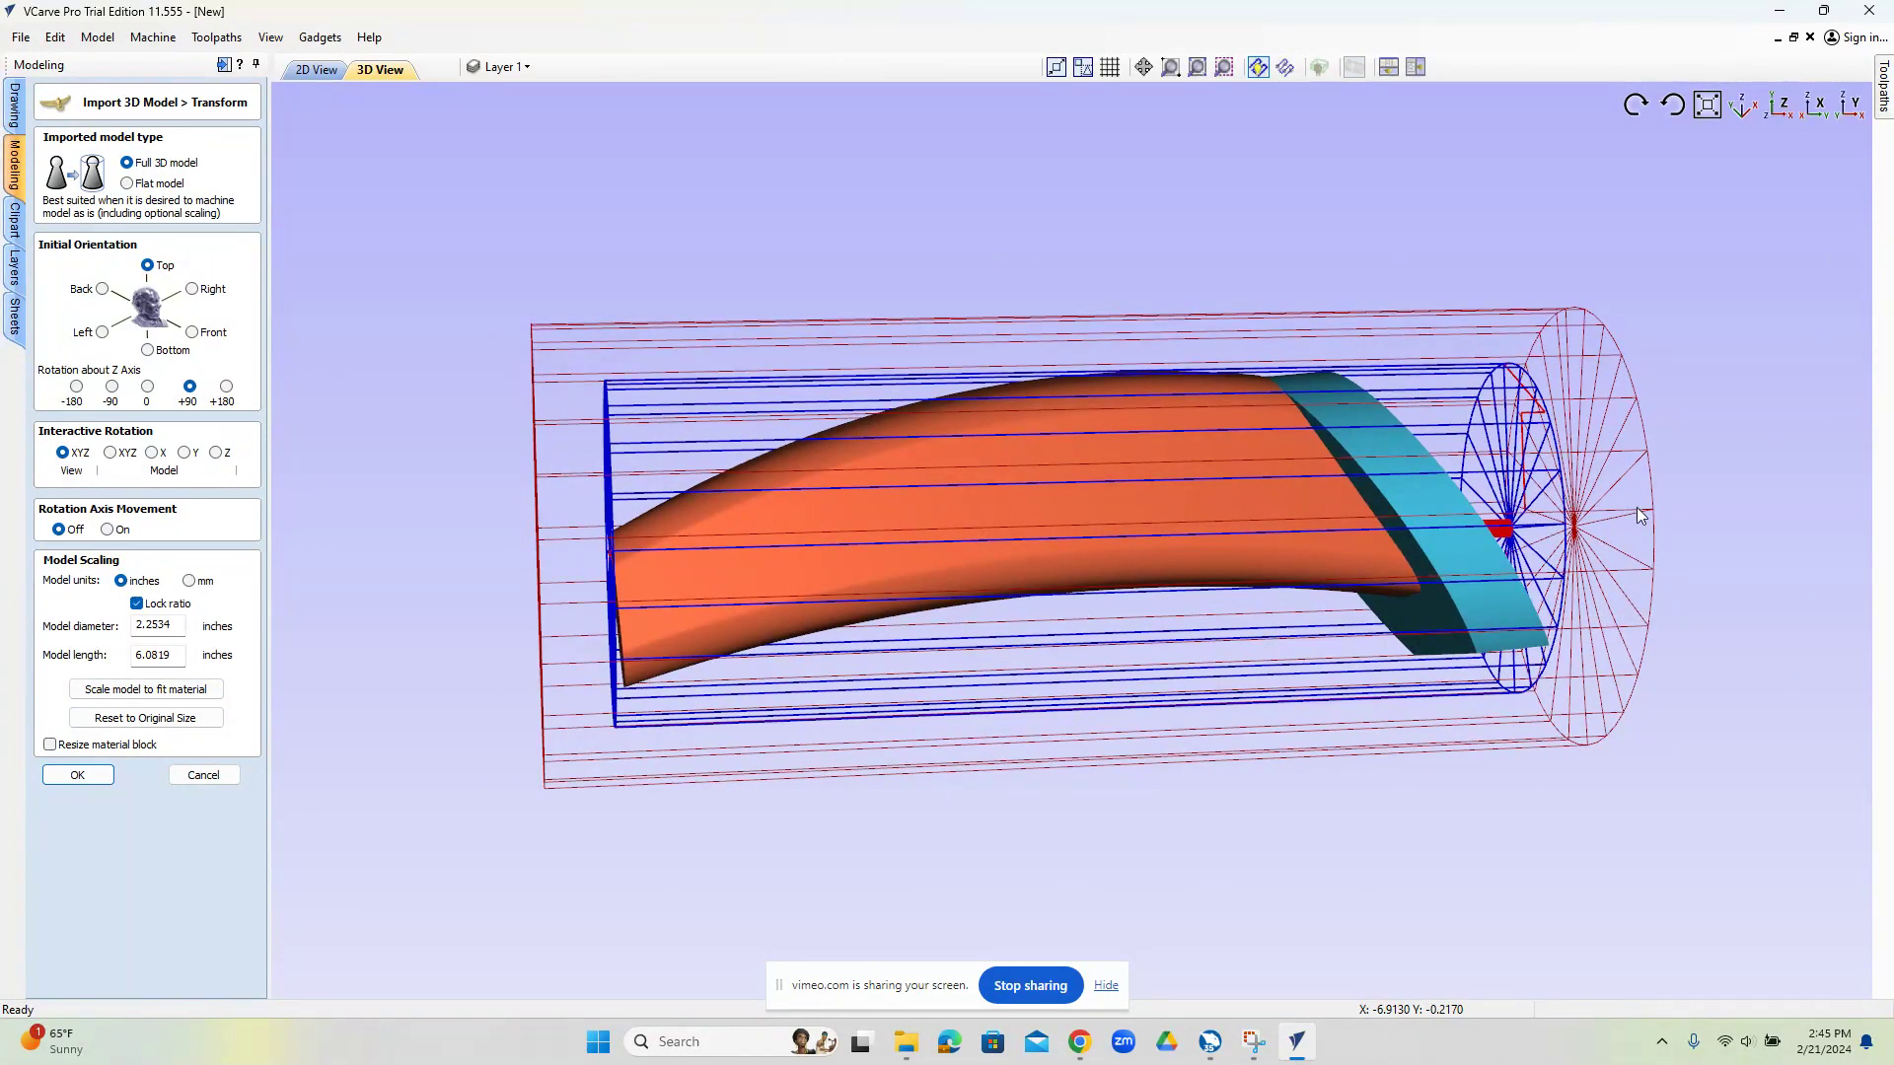
Confirm the handle orientation and inspect the imported handle example component.
{"action": "left_click", "coordinate": [89, 777]}
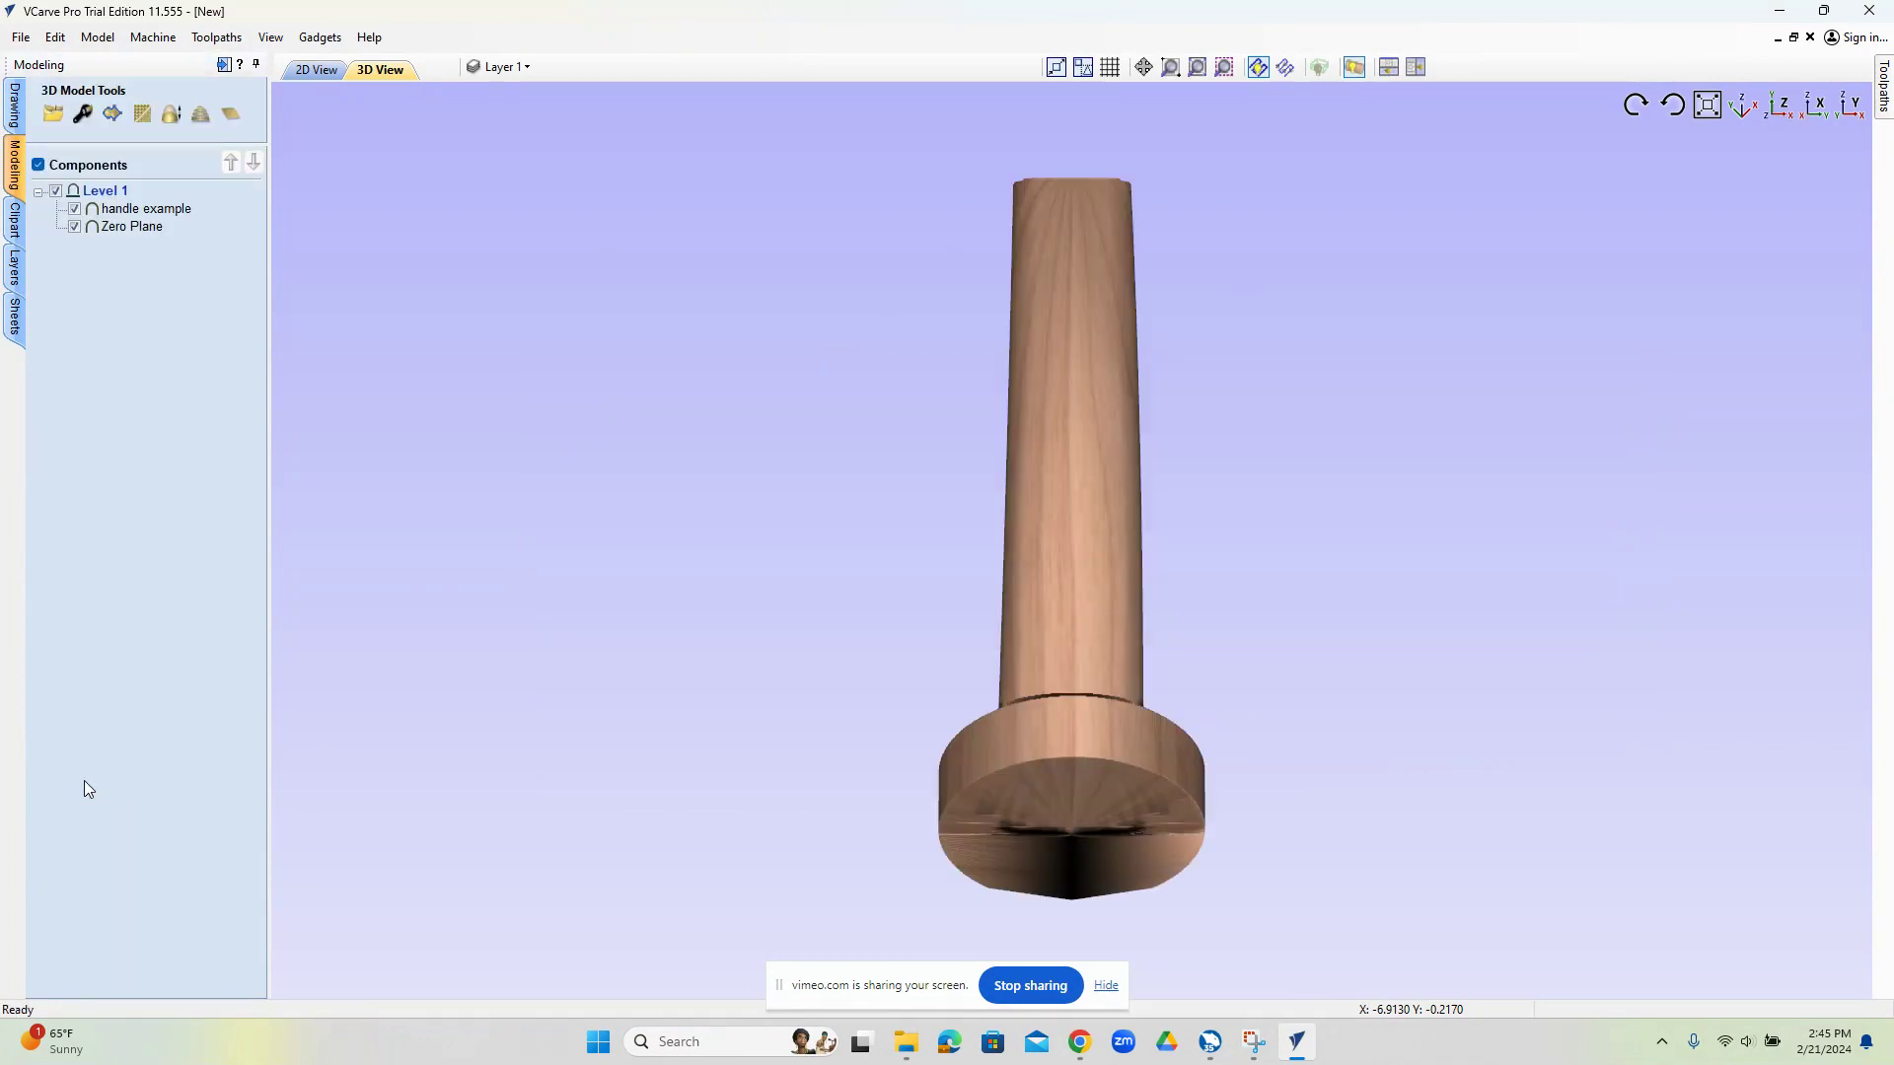
{"action": "left_click_drag", "start_coordinate": [1470, 764], "coordinate": [1377, 542]}
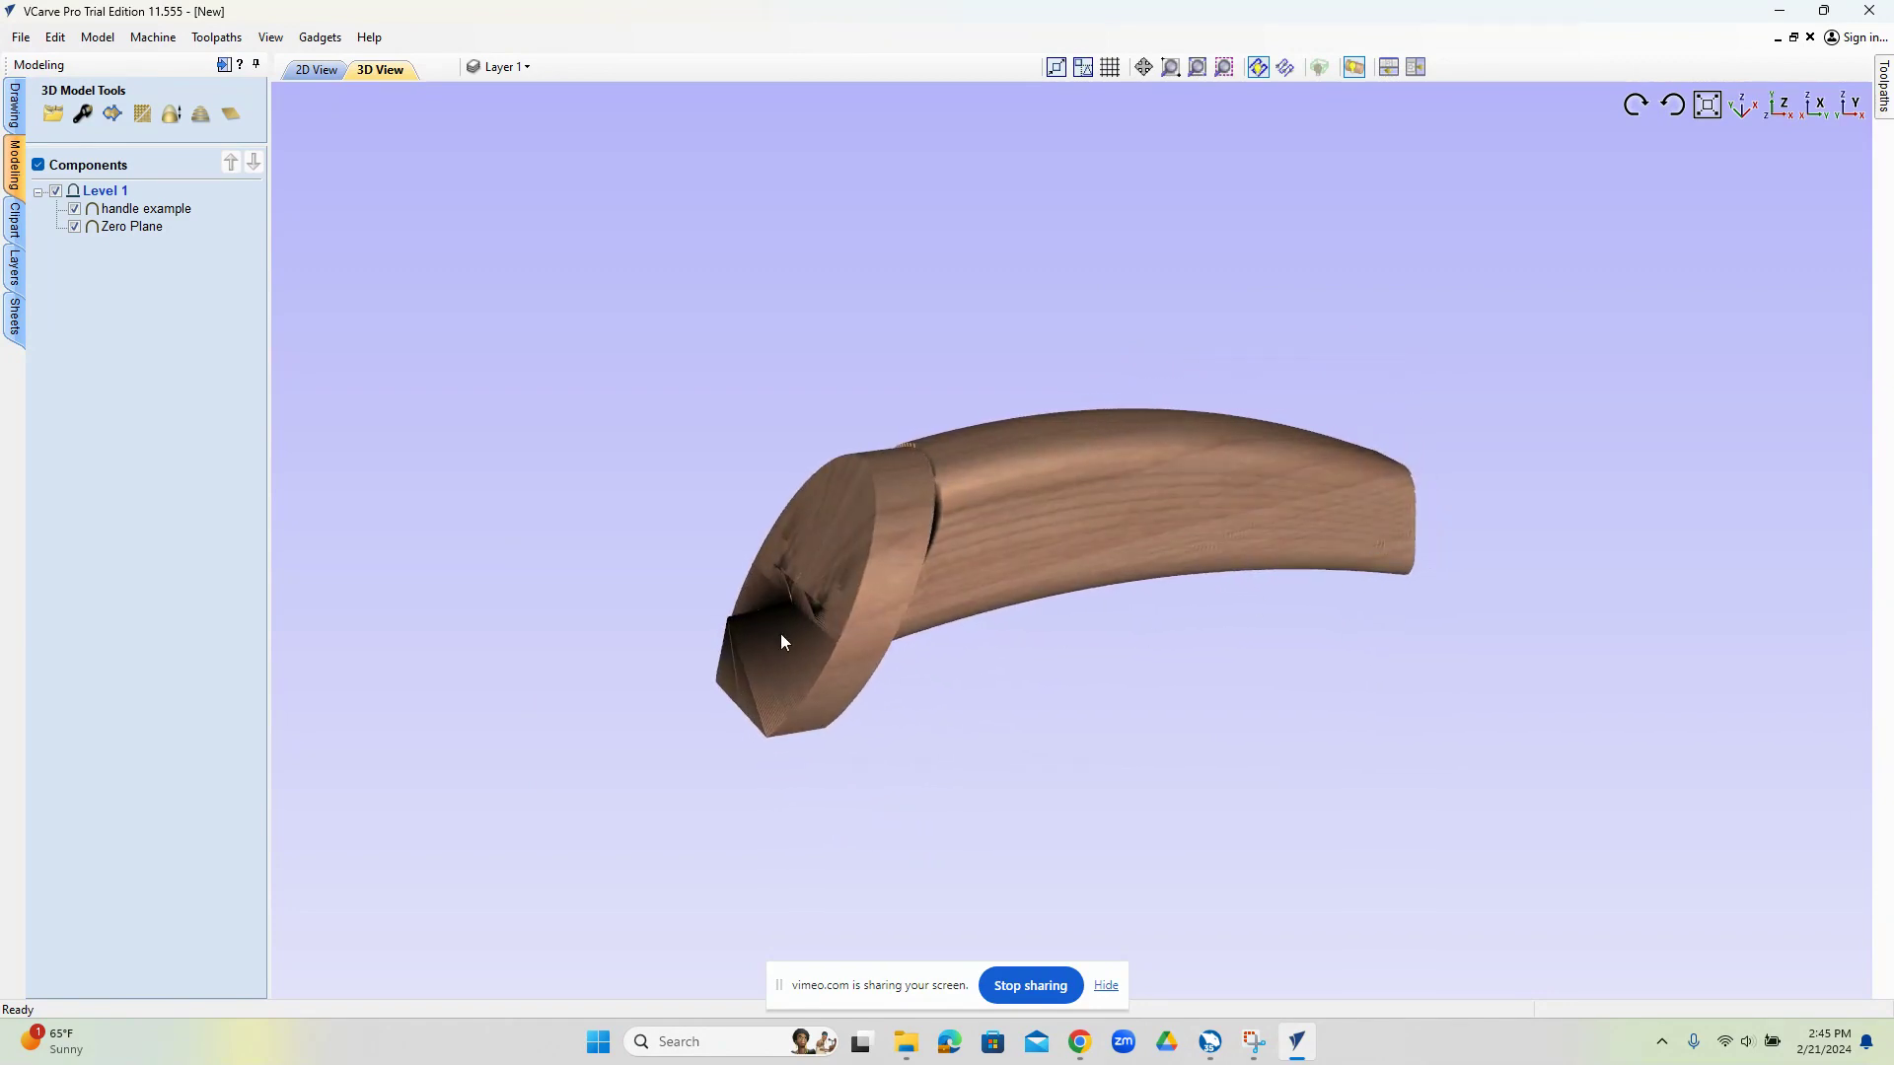
{"action": "left_click_drag", "start_coordinate": [782, 641], "coordinate": [1132, 613]}
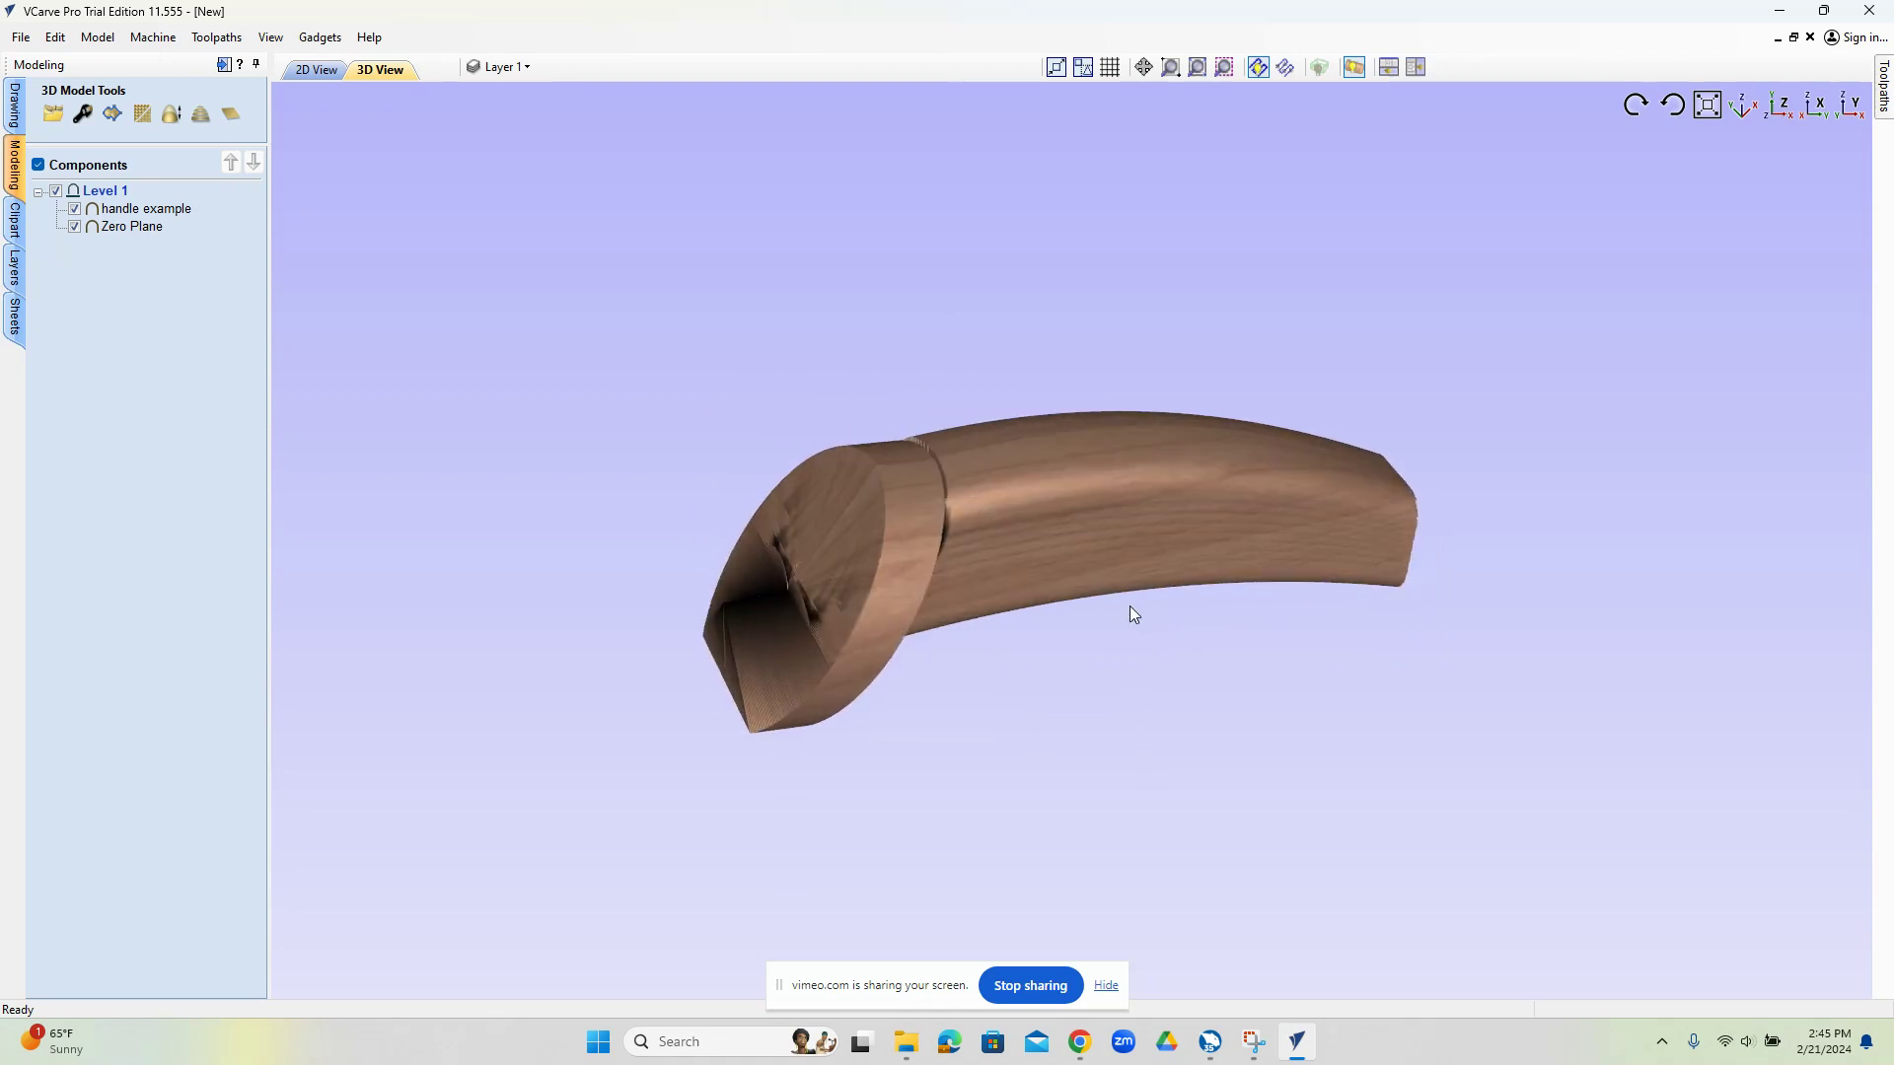
{"action": "left_click", "coordinate": [153, 210]}
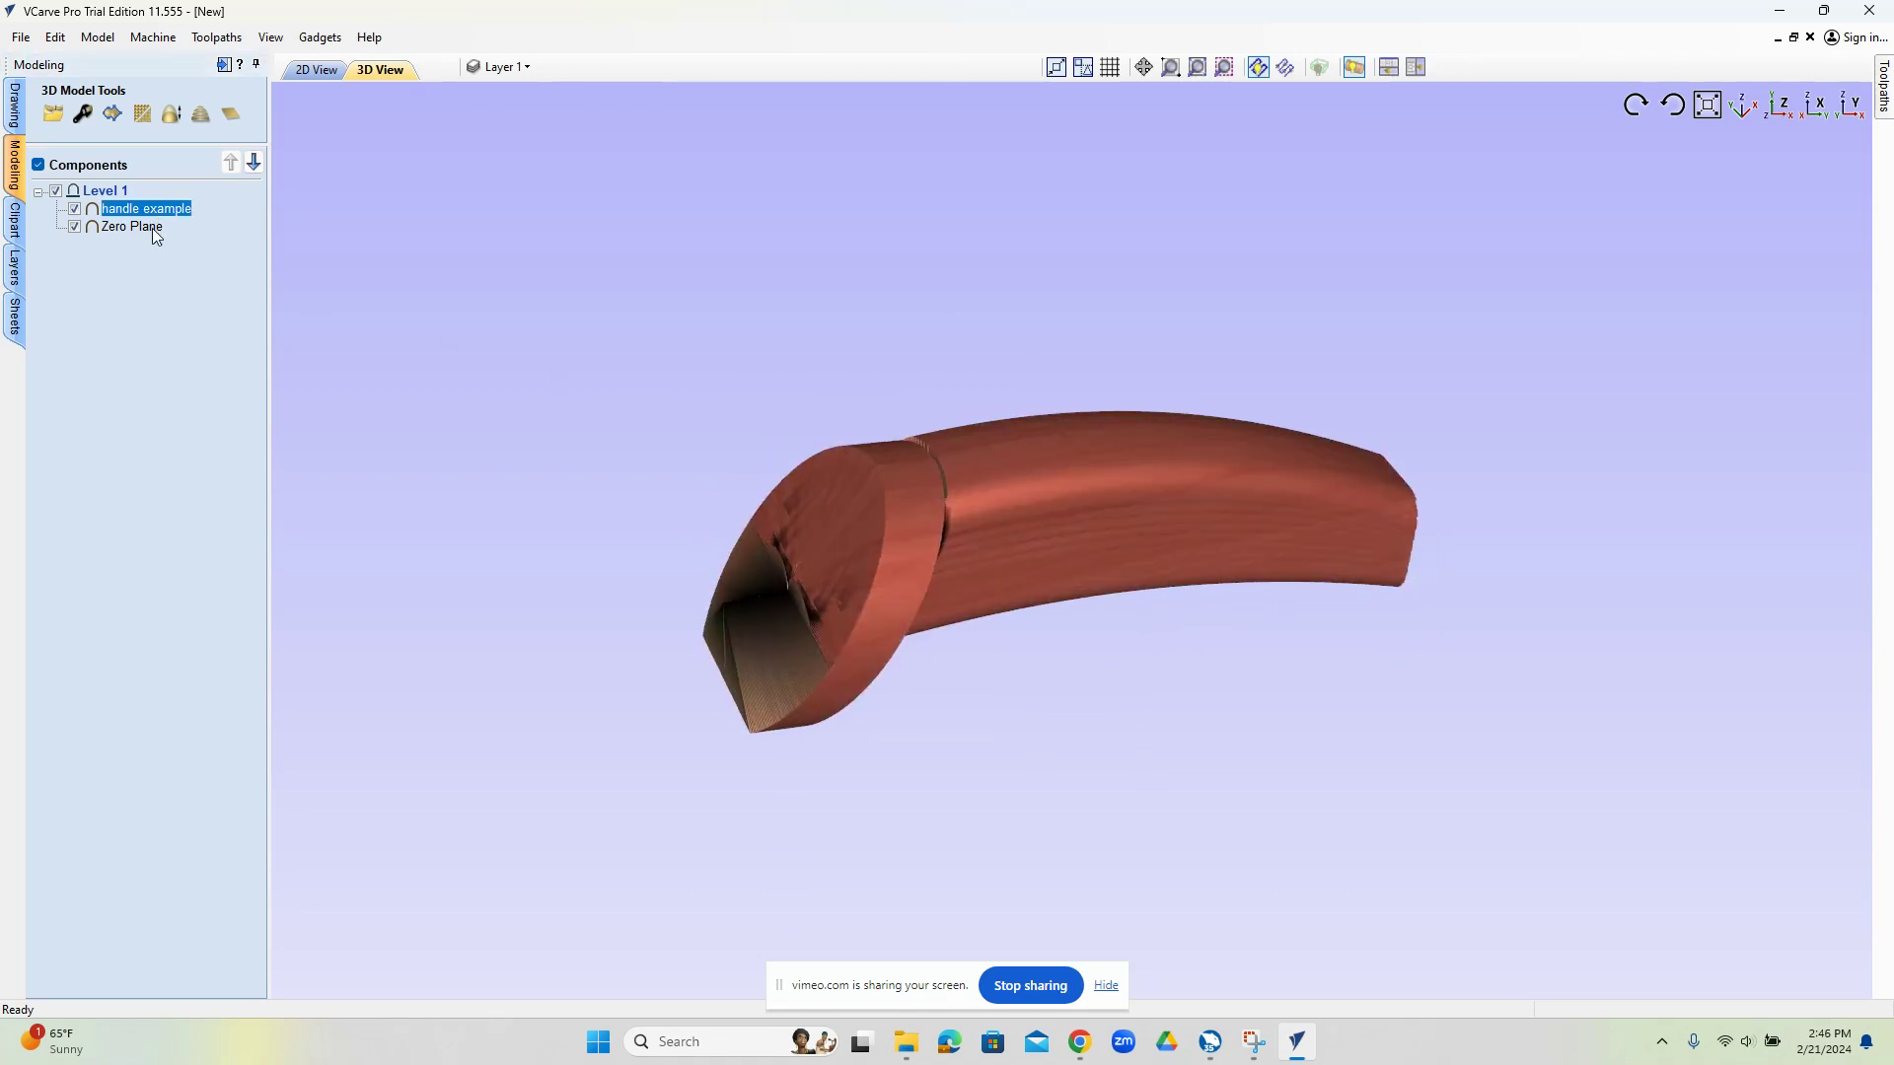
Set both handle example and Zero Plane to the Merge combine mode.
{"action": "left_click", "coordinate": [154, 230]}
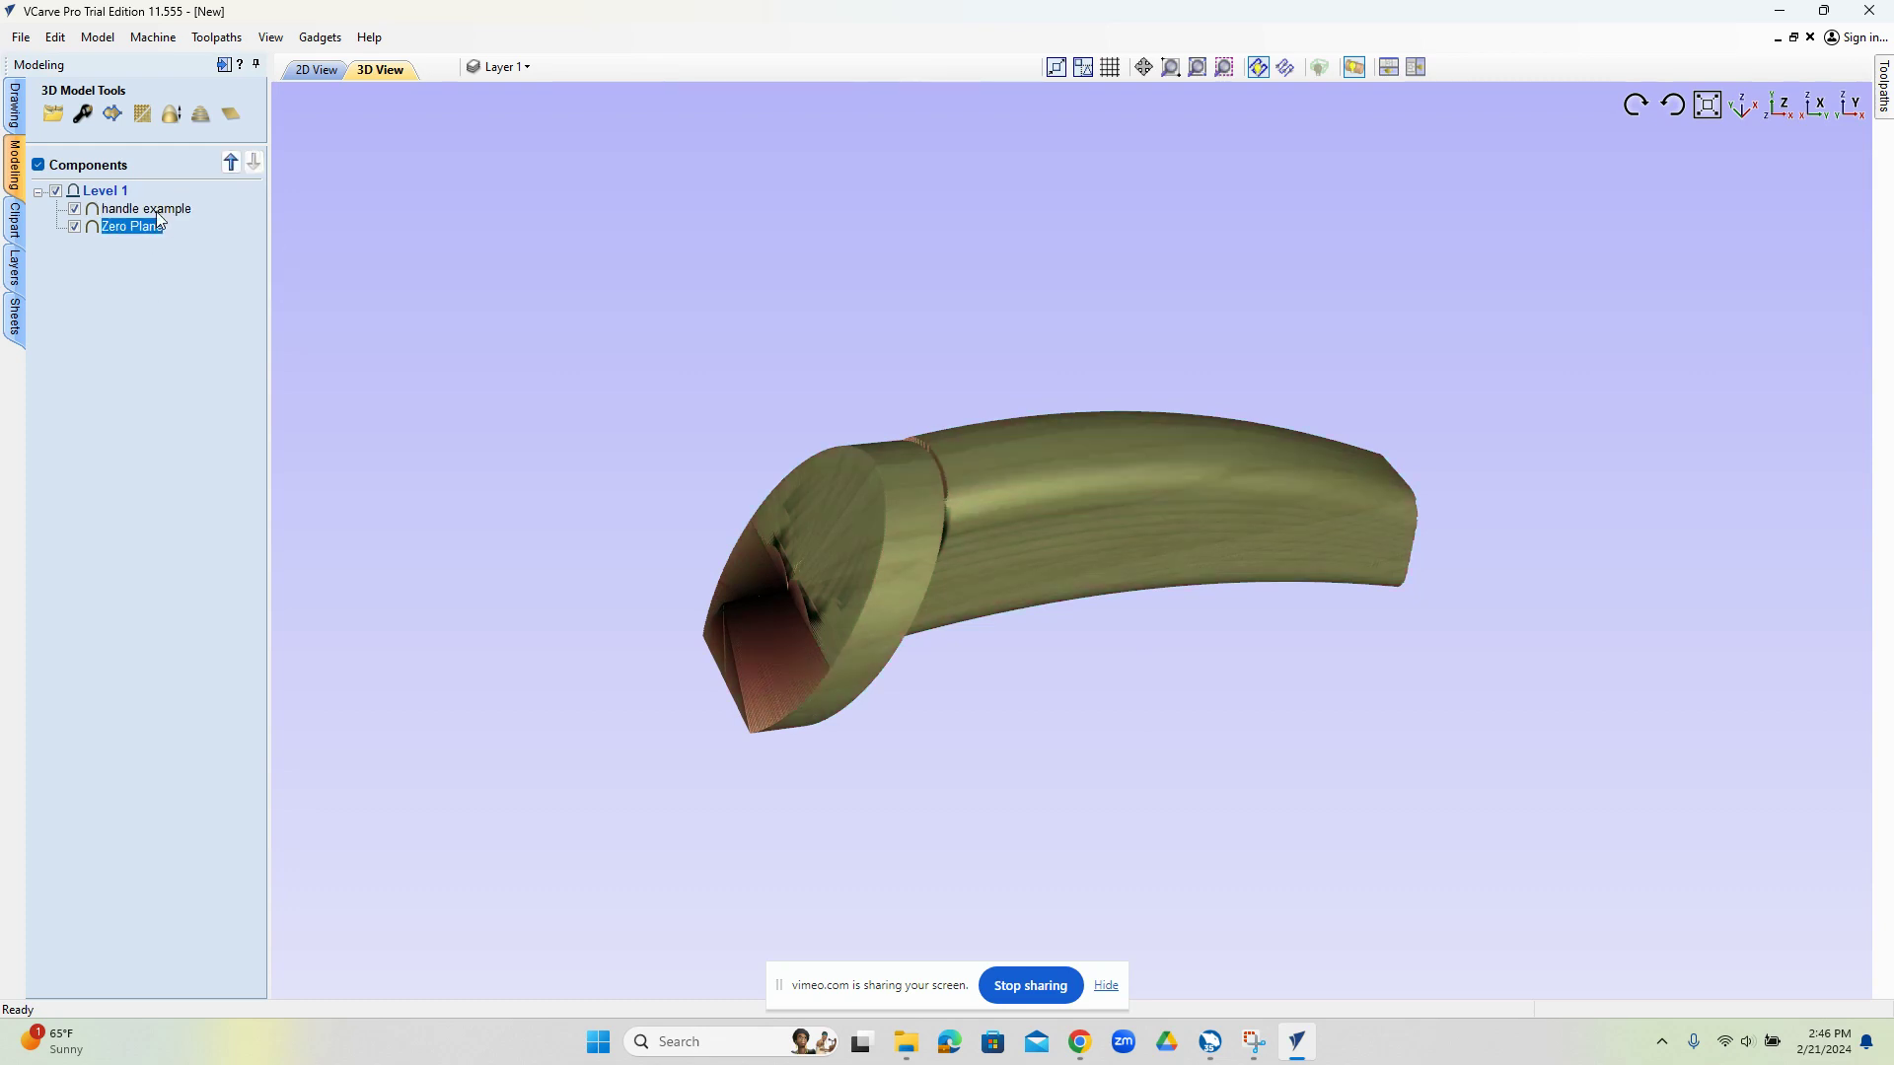
{"action": "left_click", "coordinate": [159, 216]}
{"action": "left_click", "coordinate": [146, 228], "text": "ctrl"}
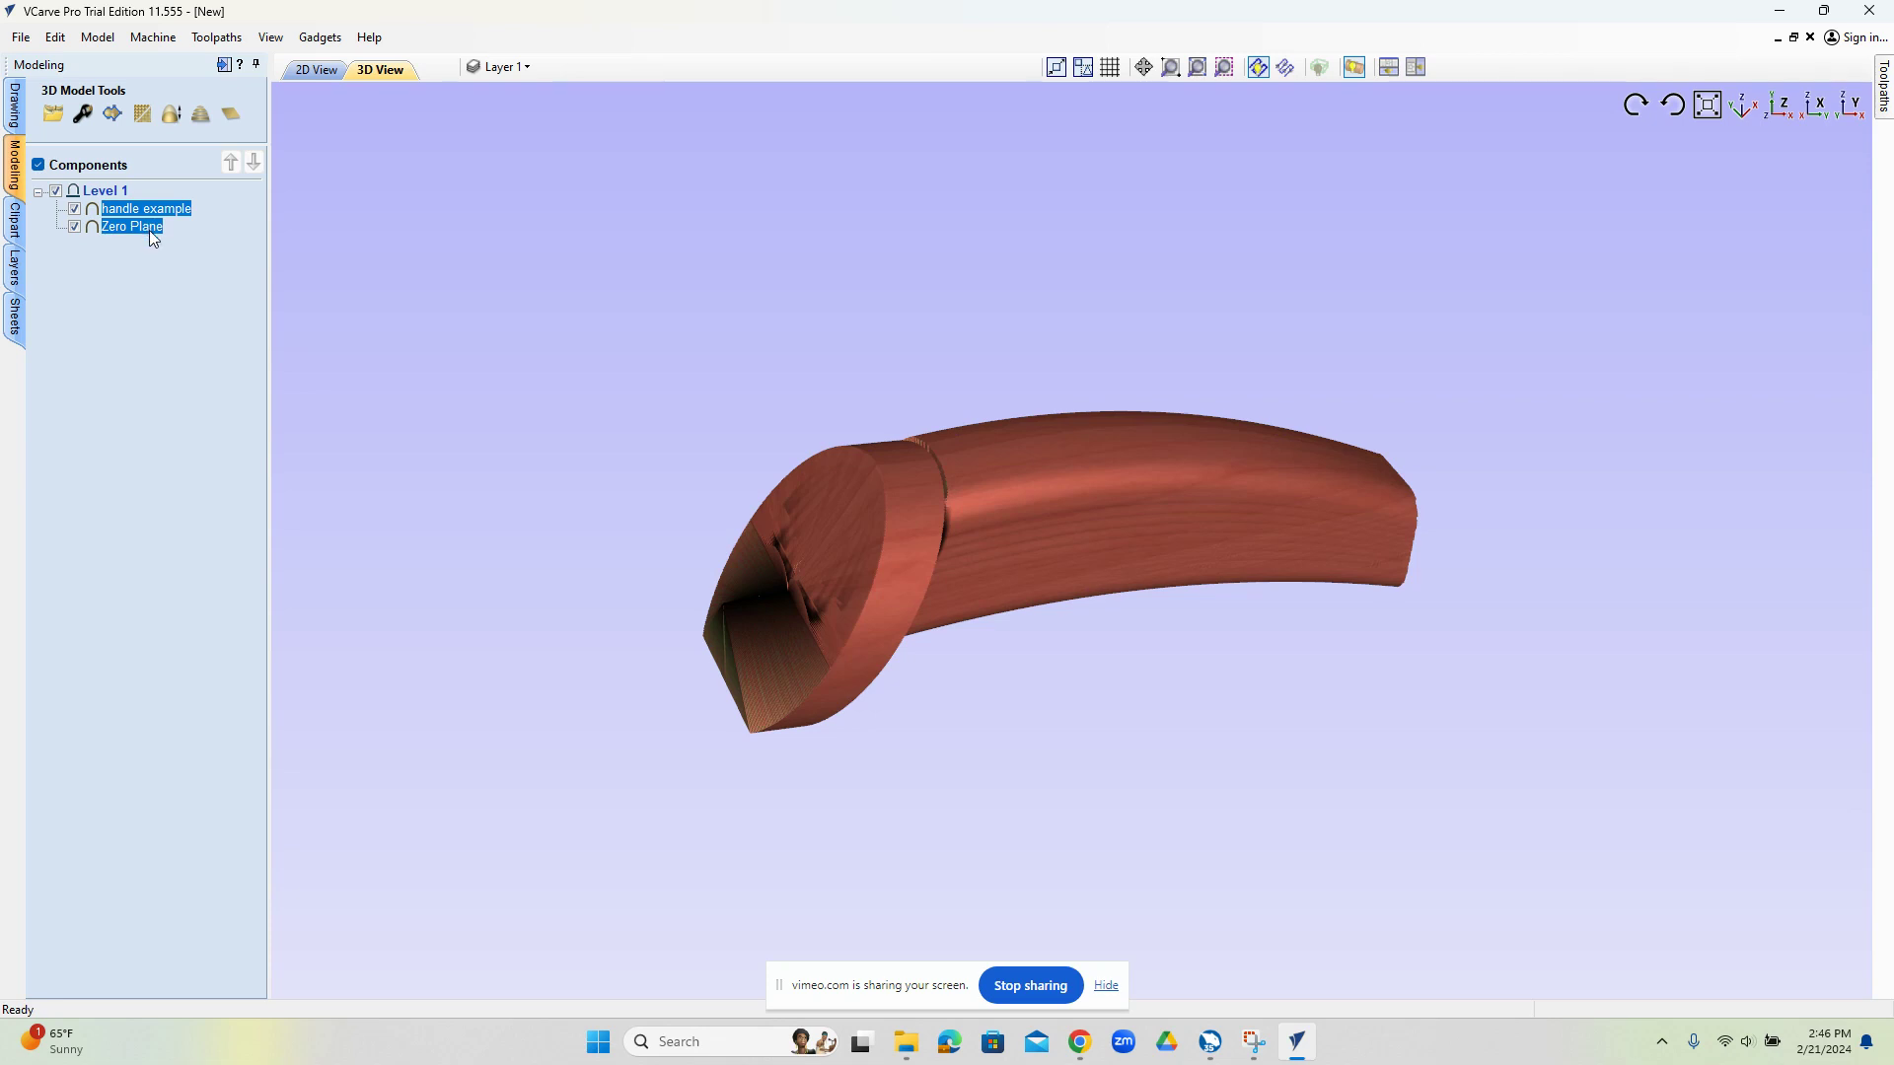
{"action": "right_click", "coordinate": [150, 229]}
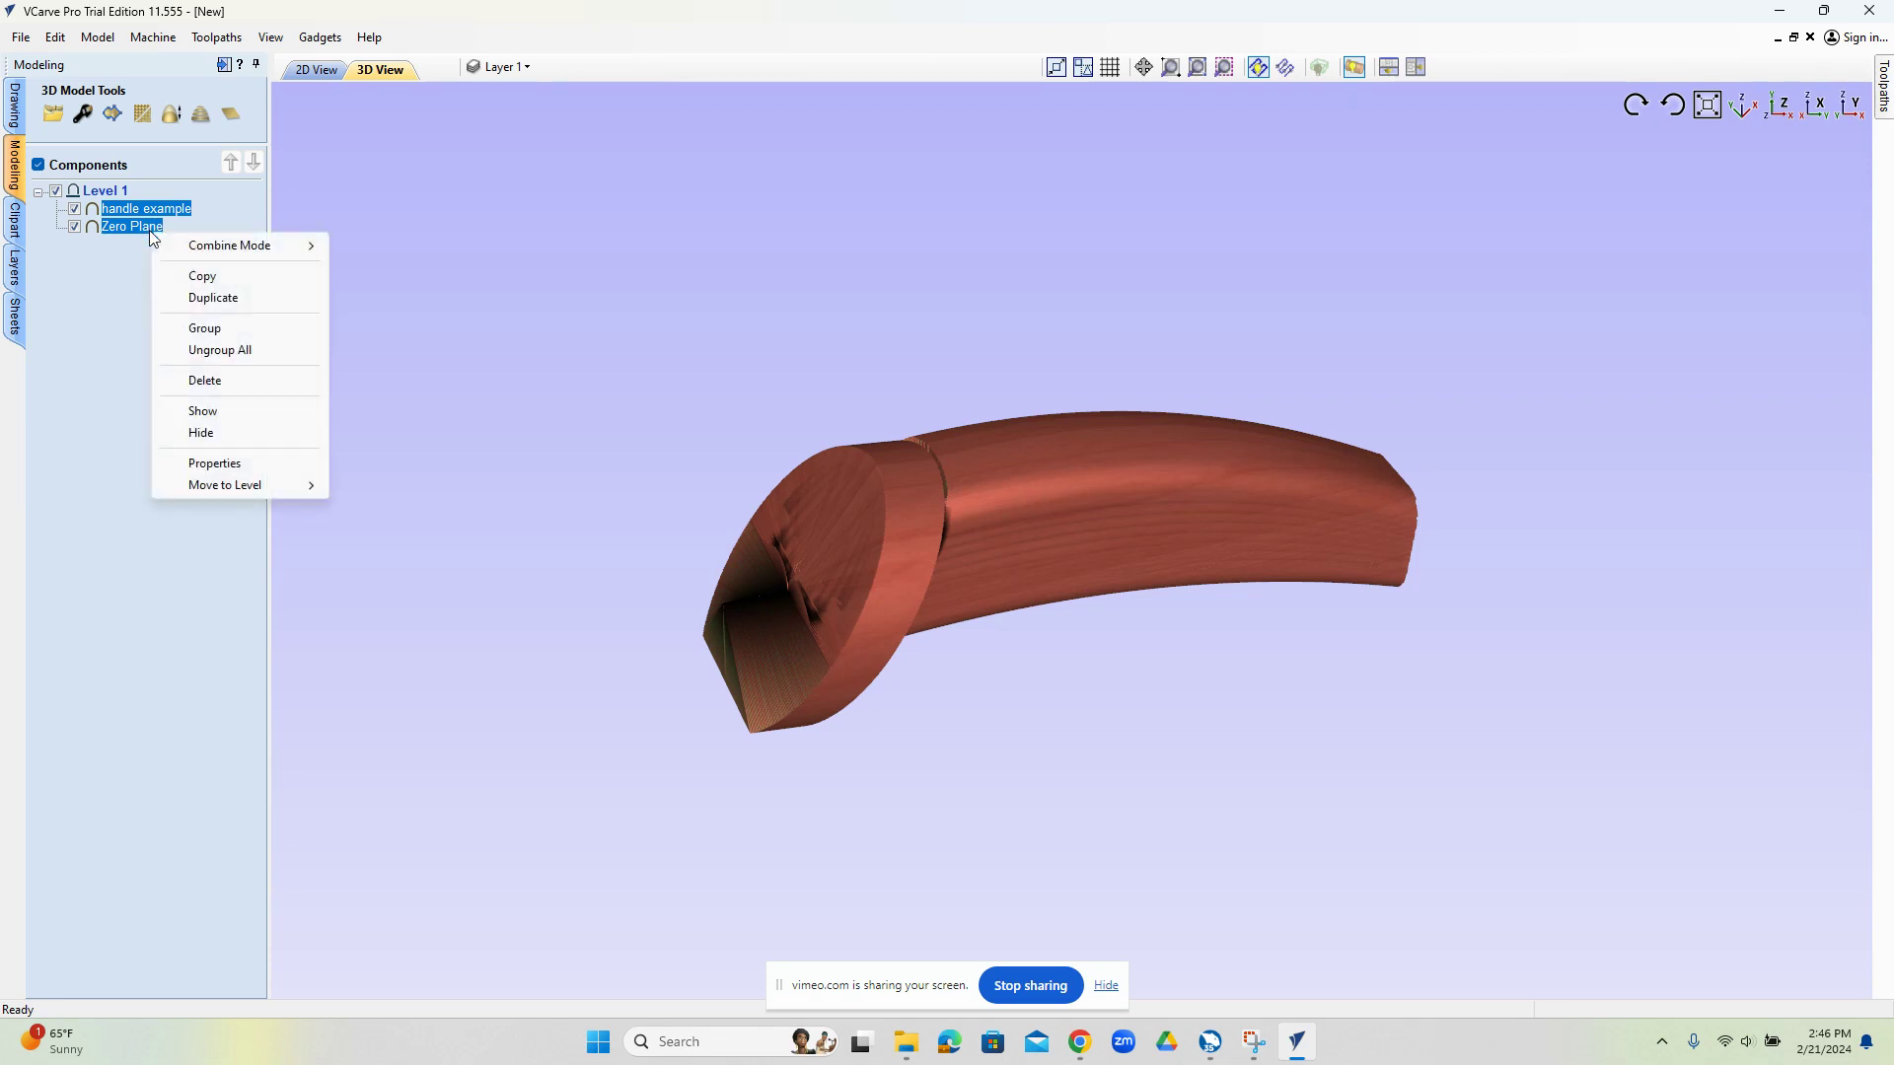
{"action": "mouse_move", "coordinate": [252, 257]}
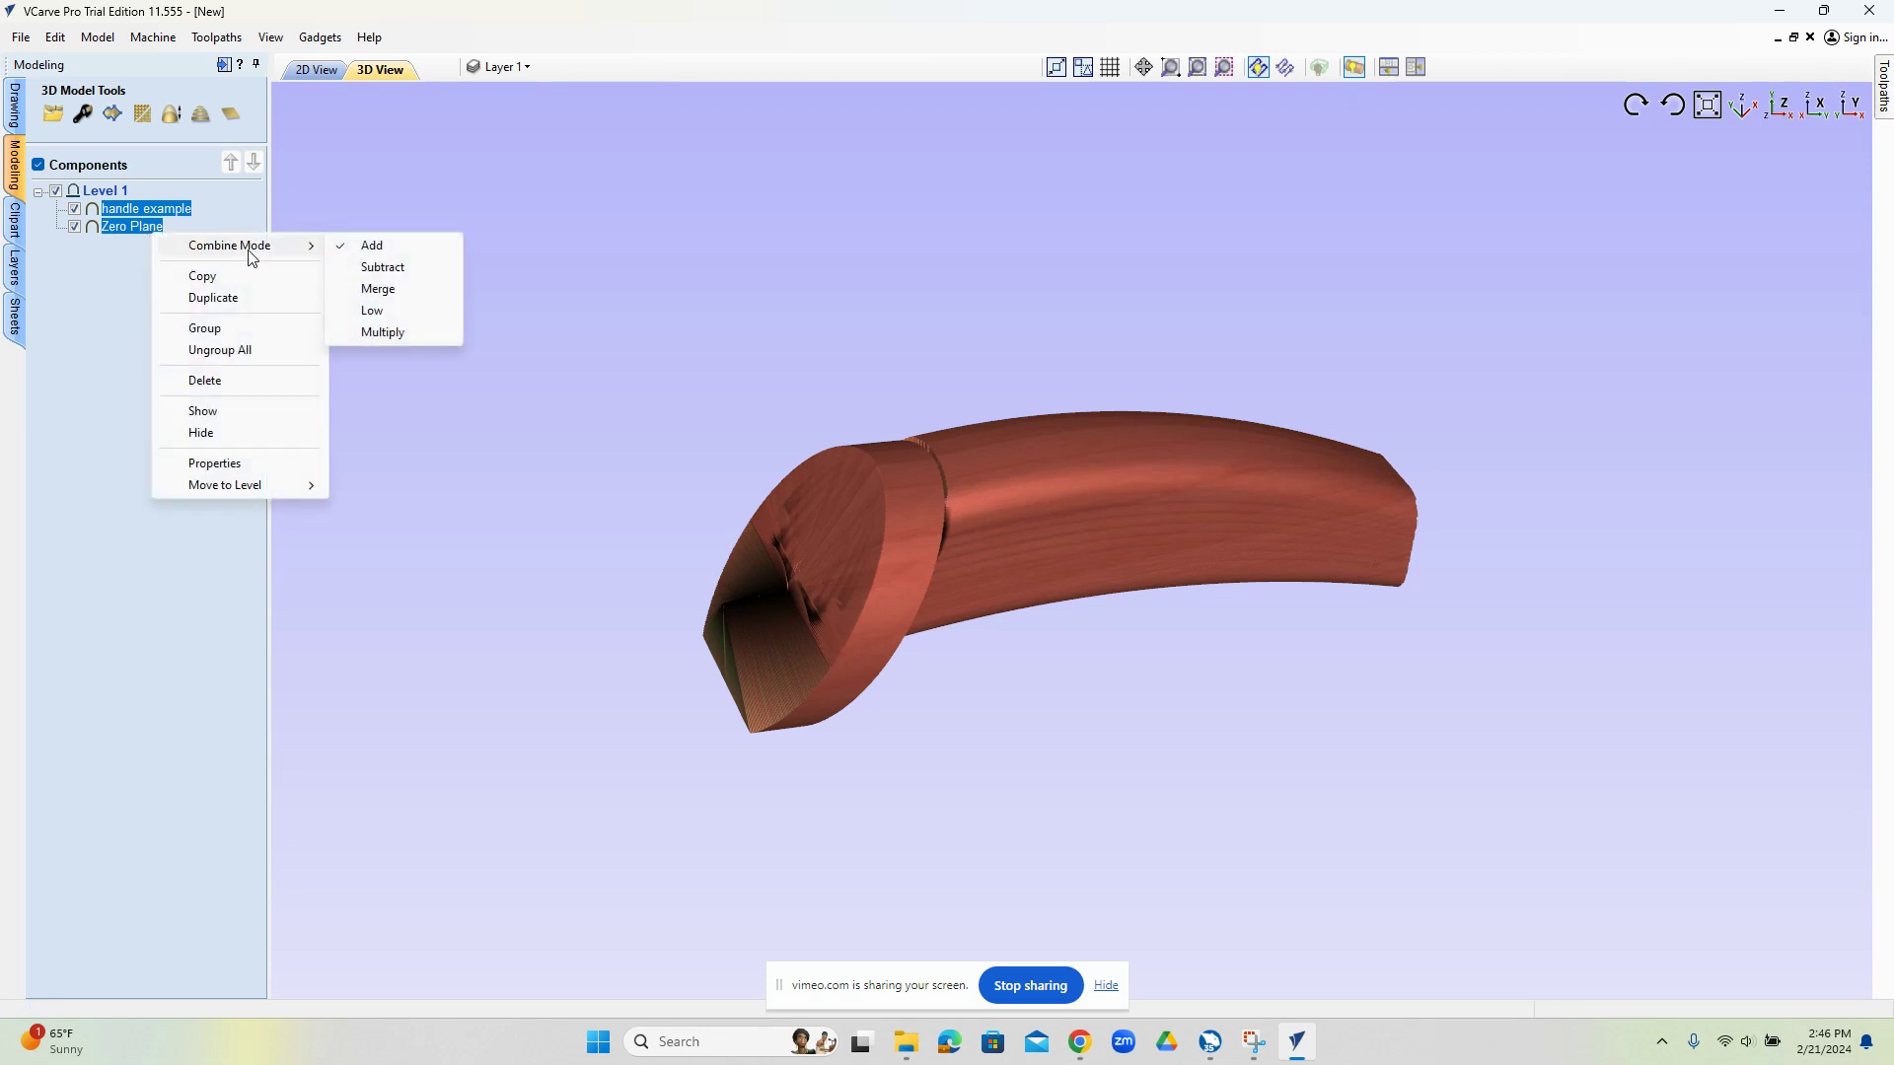
{"action": "left_click", "coordinate": [415, 290]}
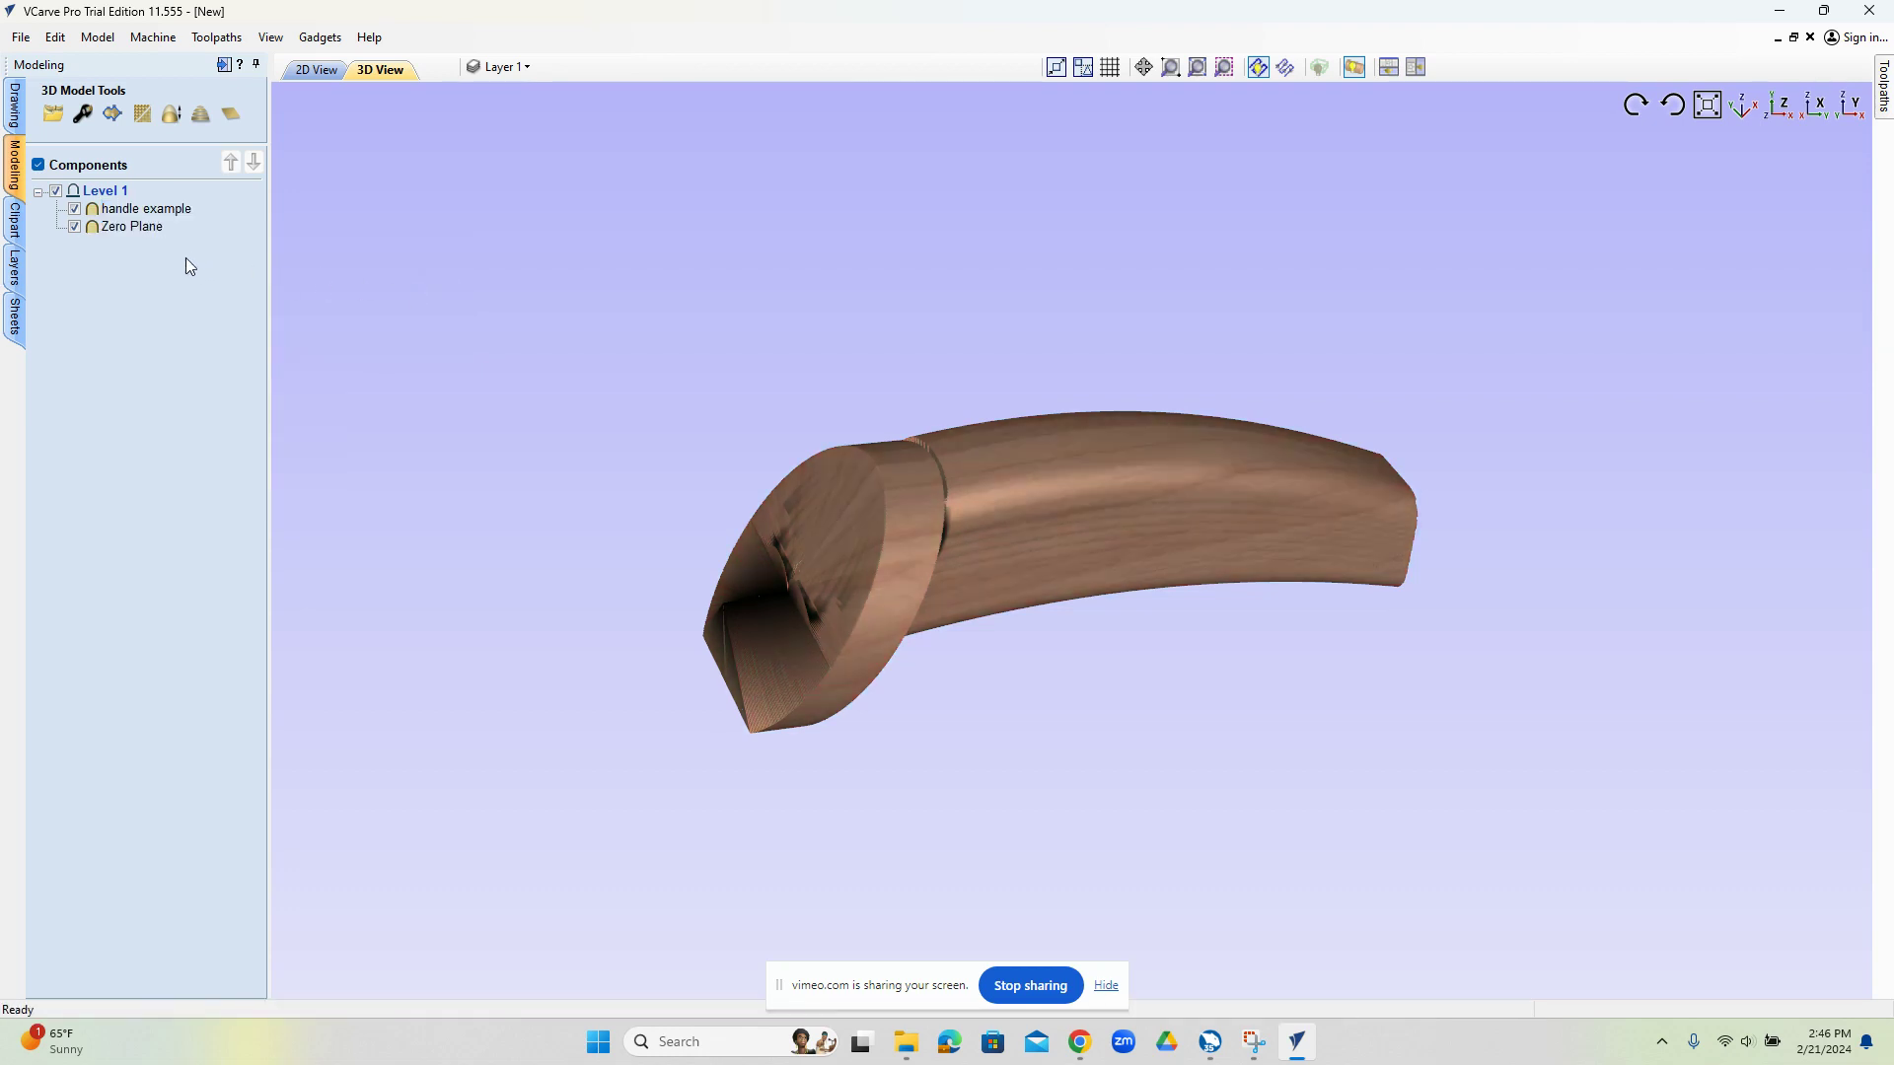
{"action": "left_click", "coordinate": [151, 226]}
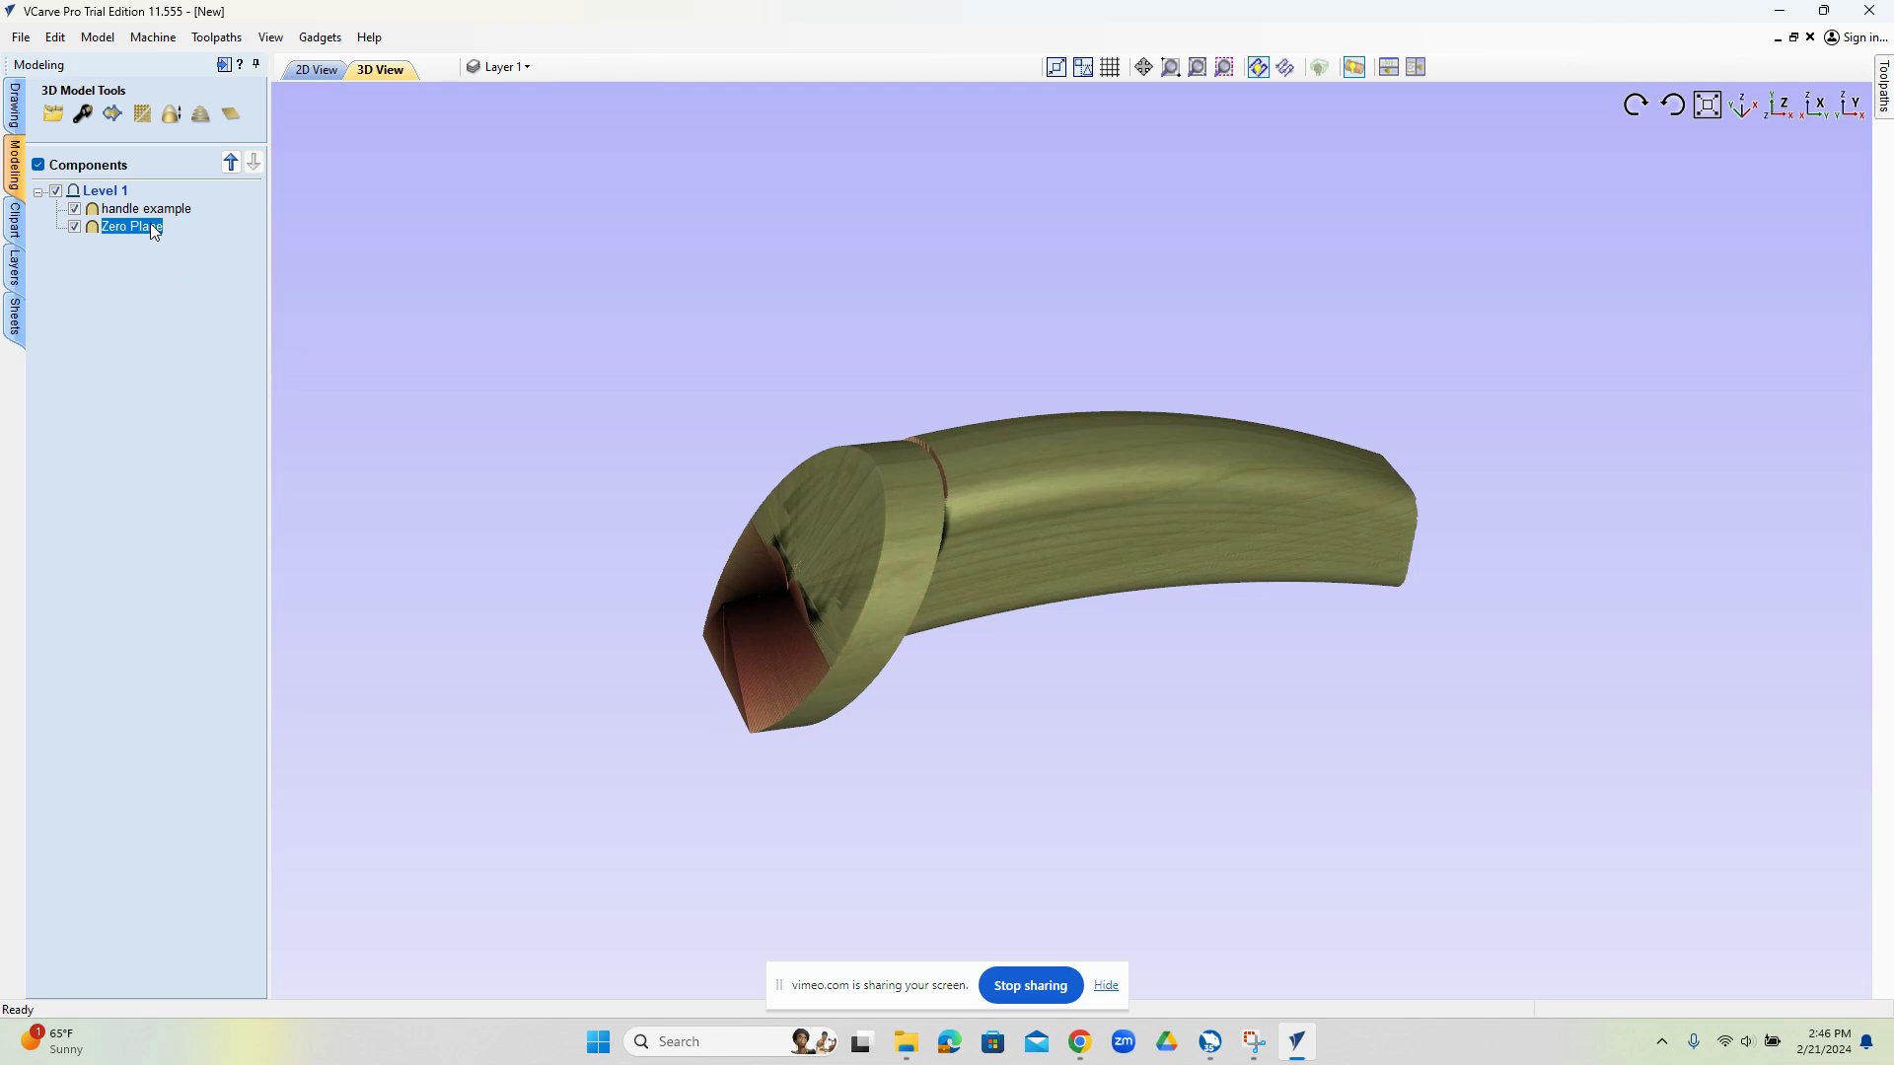
{"action": "right_click", "coordinate": [154, 230]}
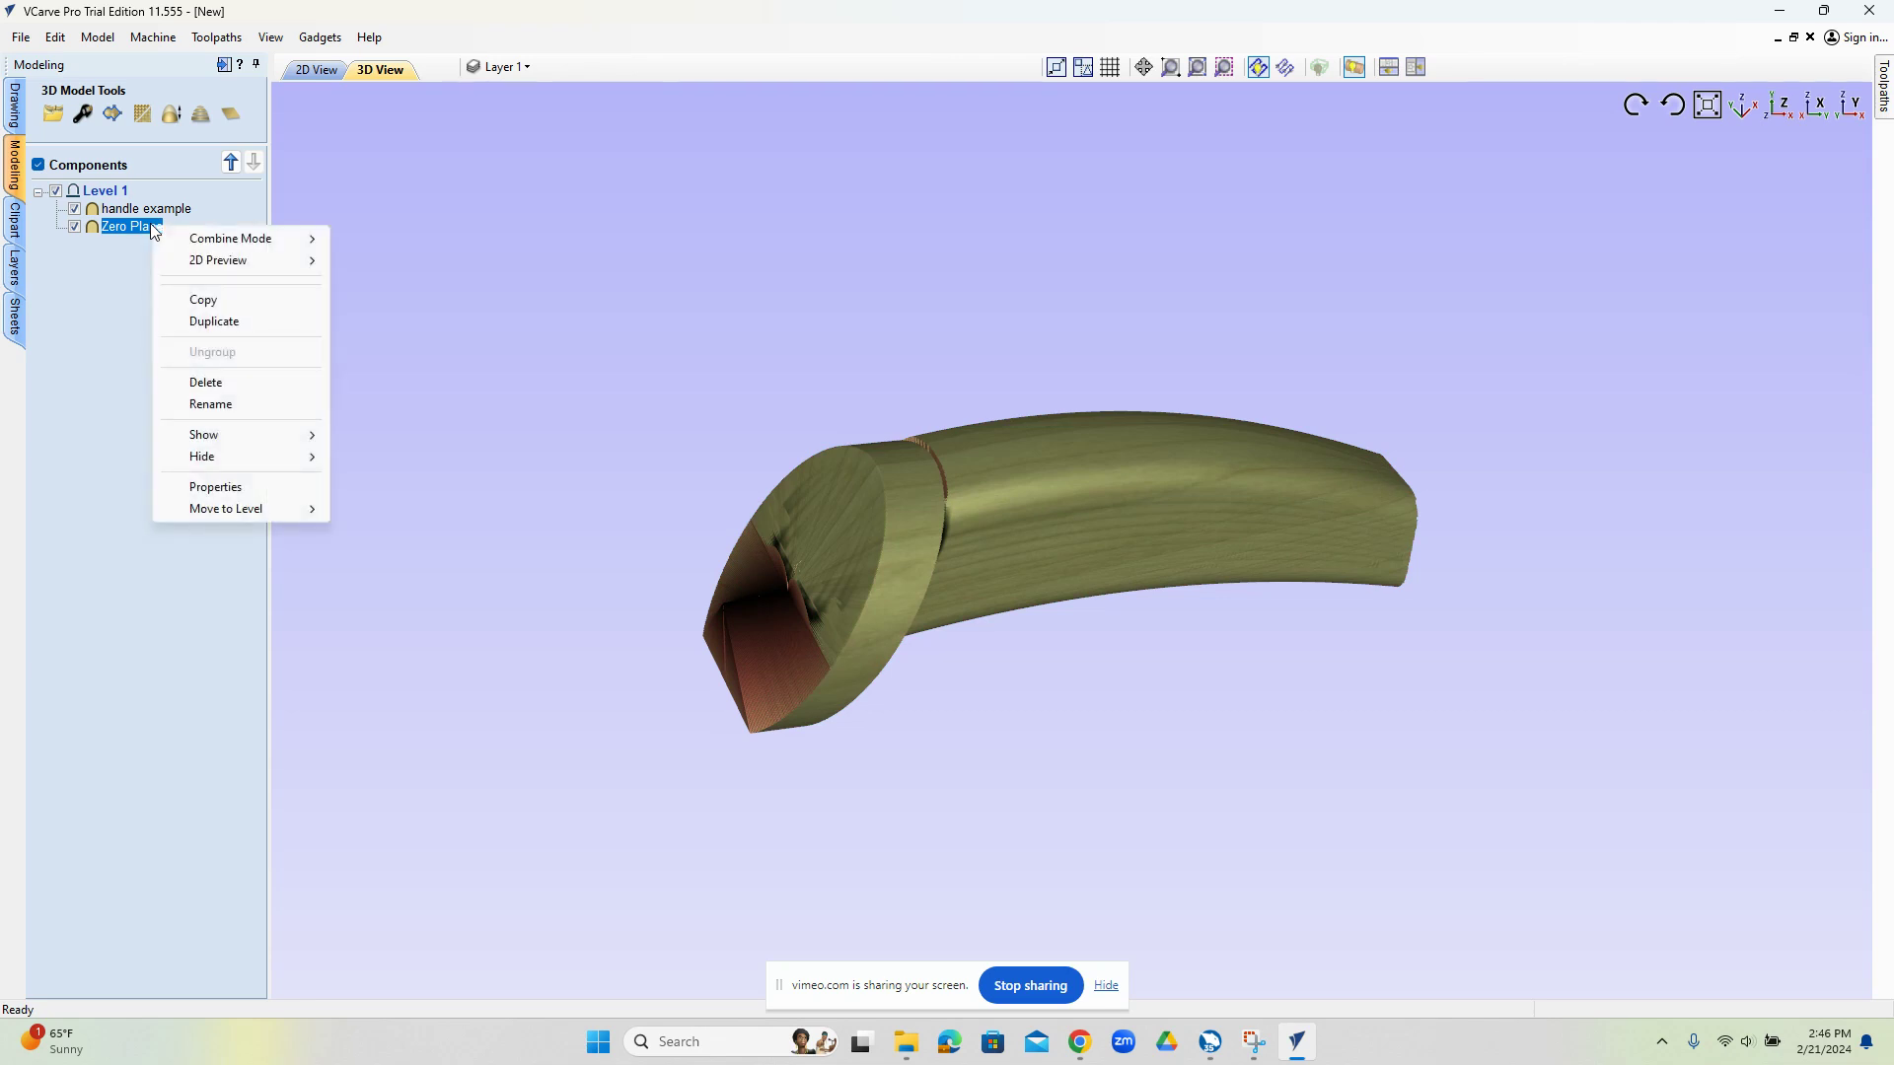
Tune the Zero Plane Base Height, trying 0.735 and 0.45, settling on 0.255 inches.
{"action": "left_click", "coordinate": [281, 483]}
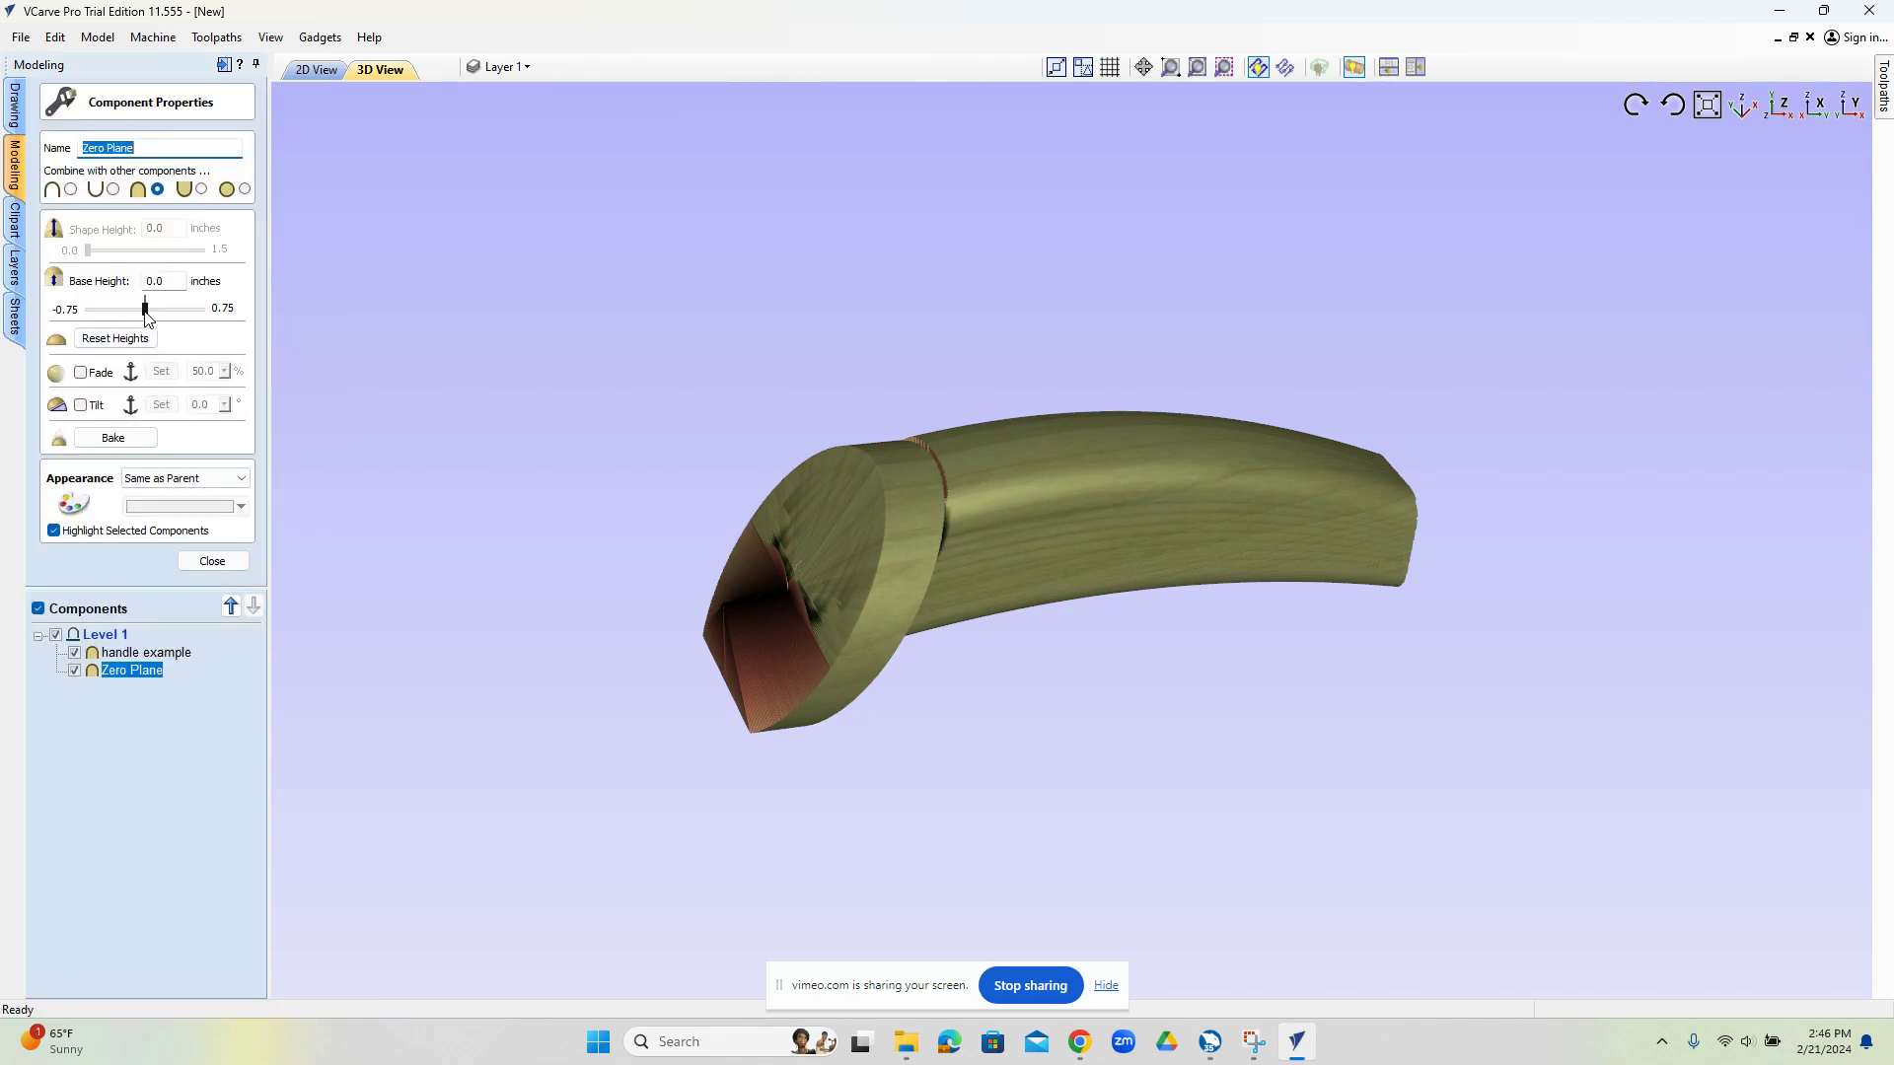
{"action": "left_click_drag", "start_coordinate": [145, 308], "coordinate": [177, 312]}
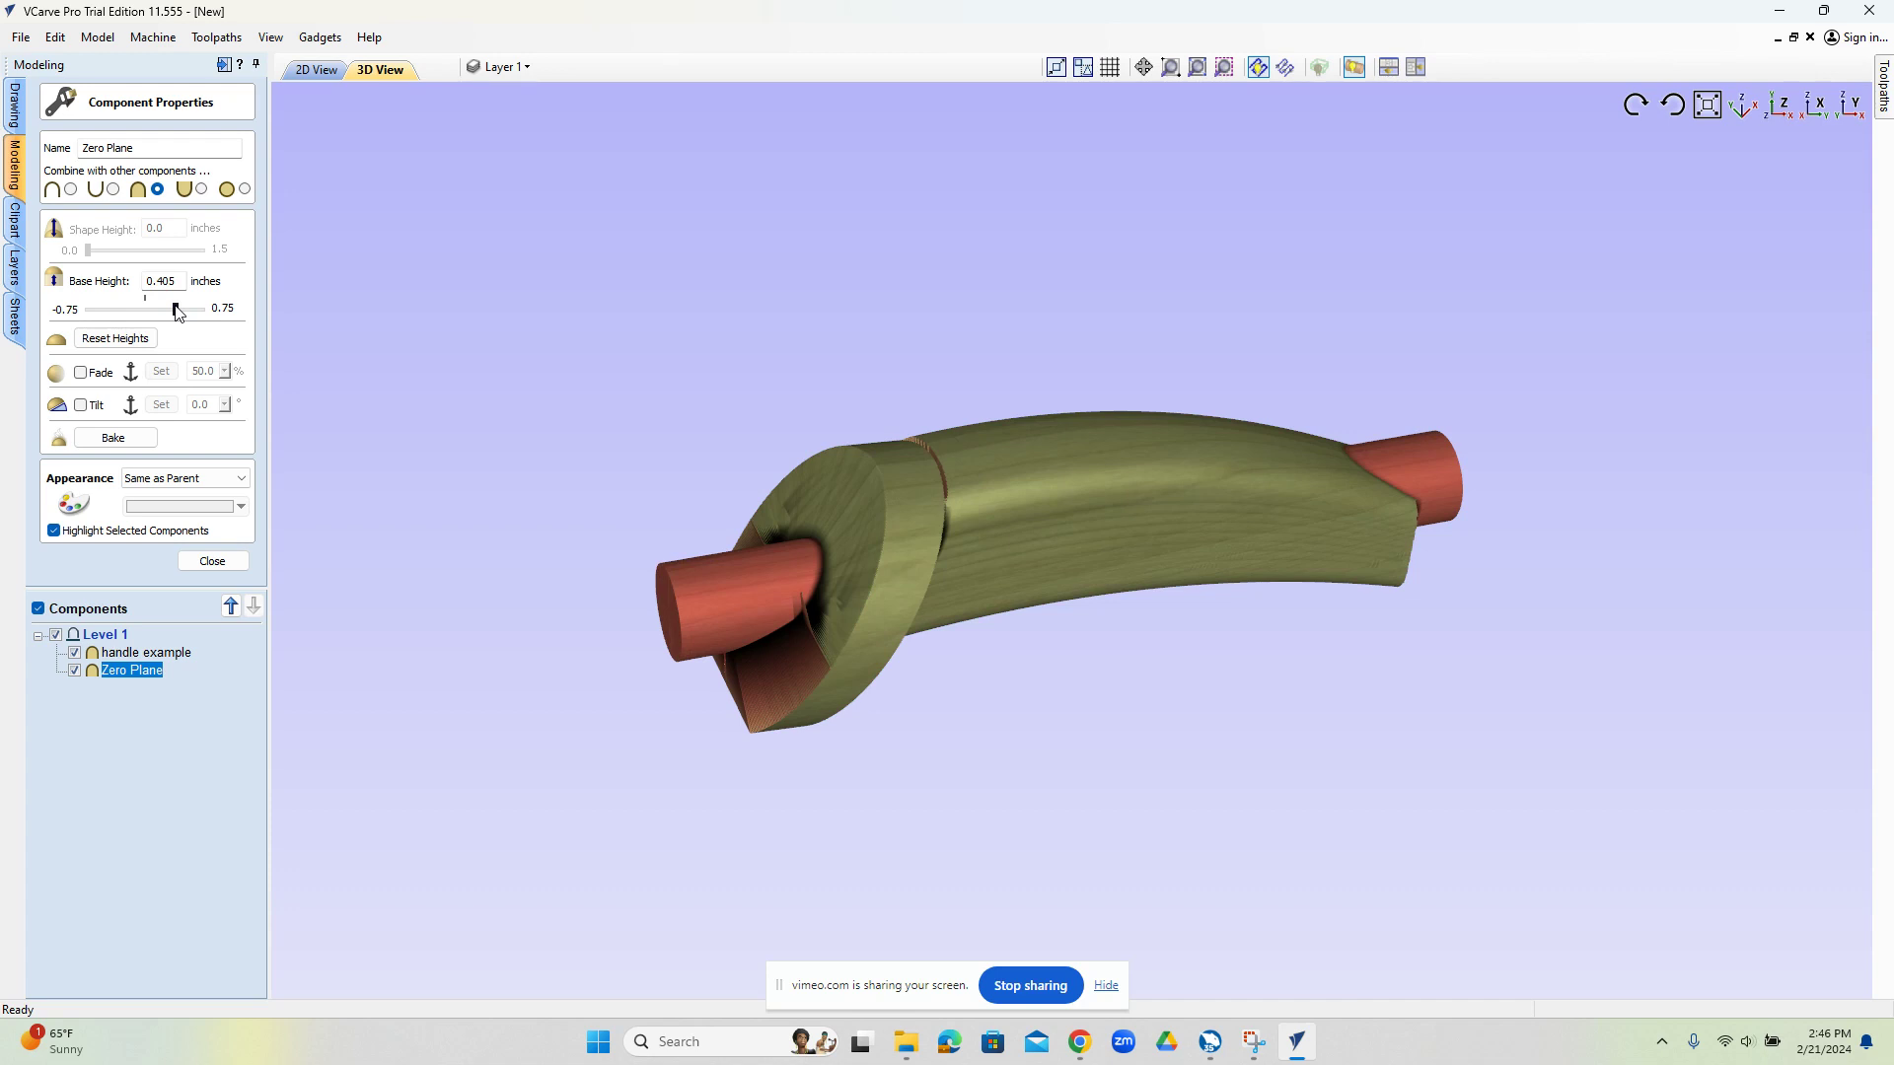
{"action": "left_click_drag", "start_coordinate": [1156, 718], "coordinate": [999, 559]}
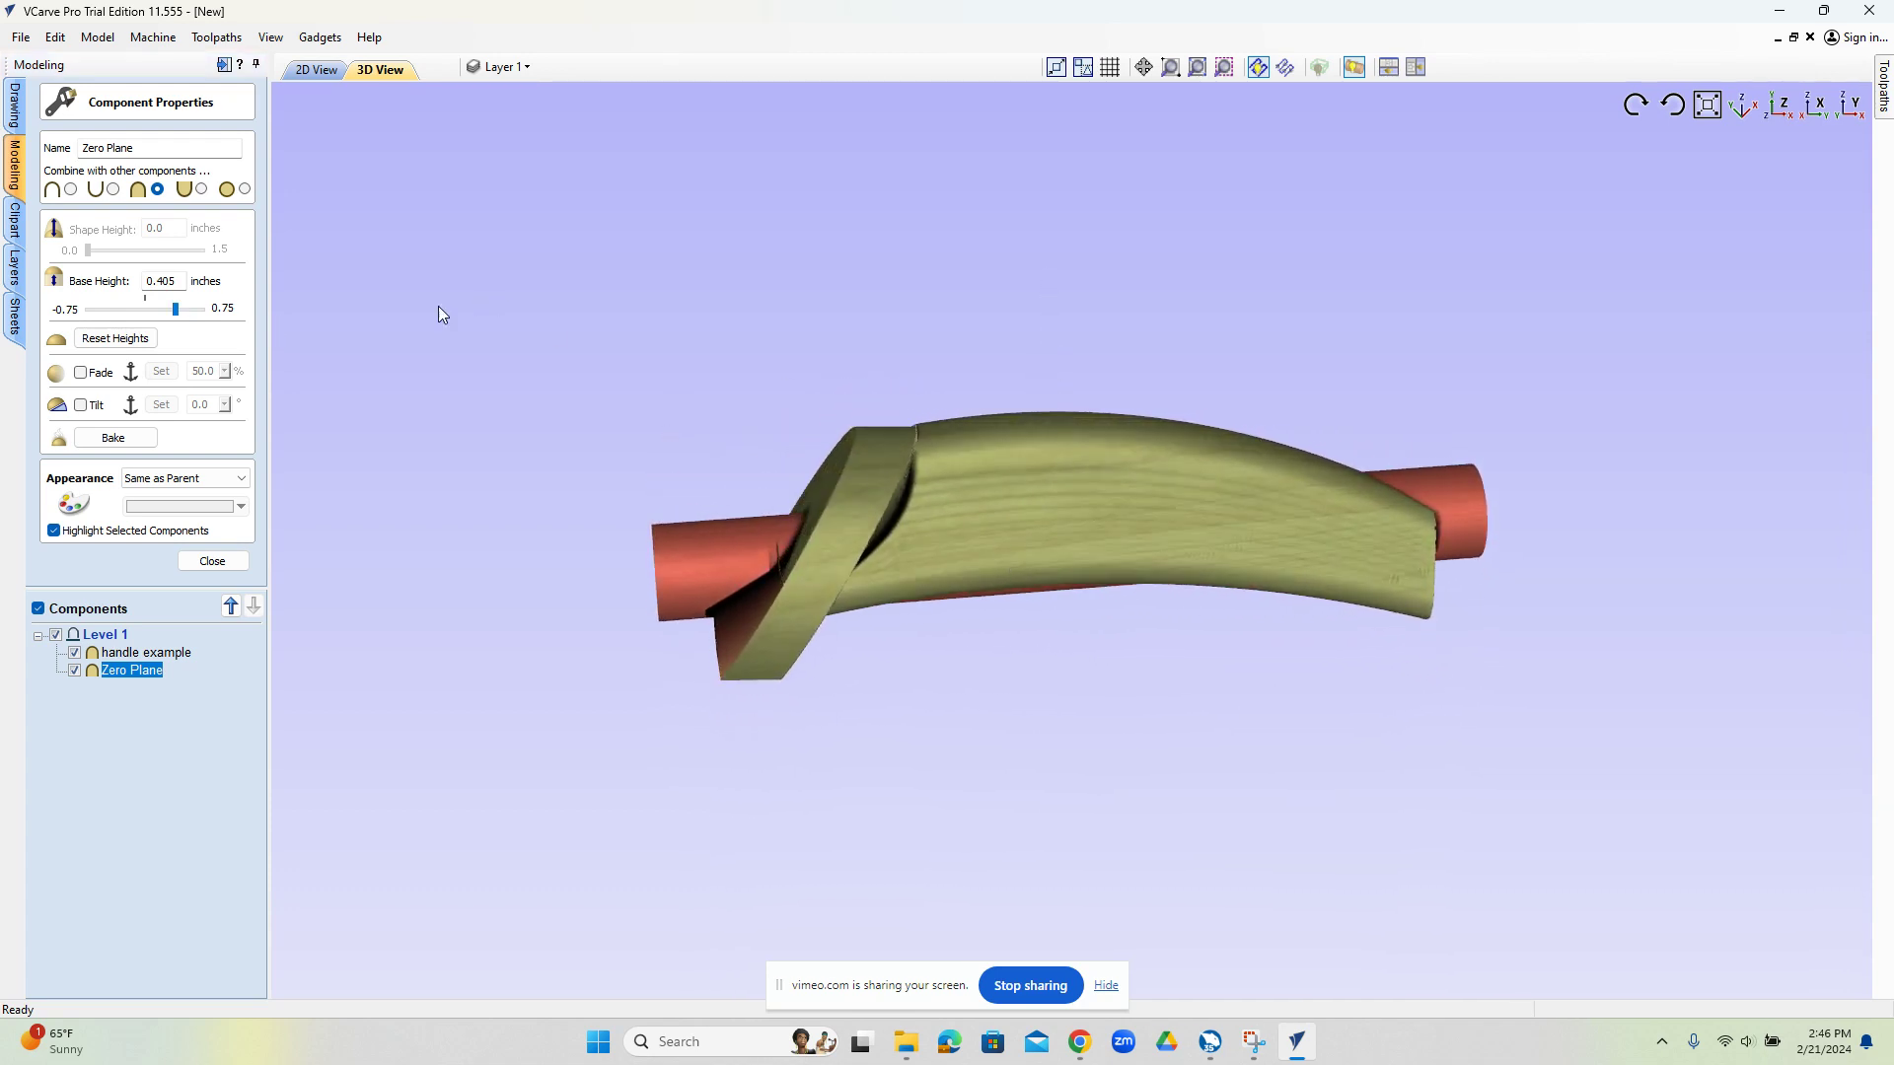
{"action": "left_click_drag", "start_coordinate": [176, 309], "coordinate": [197, 311]}
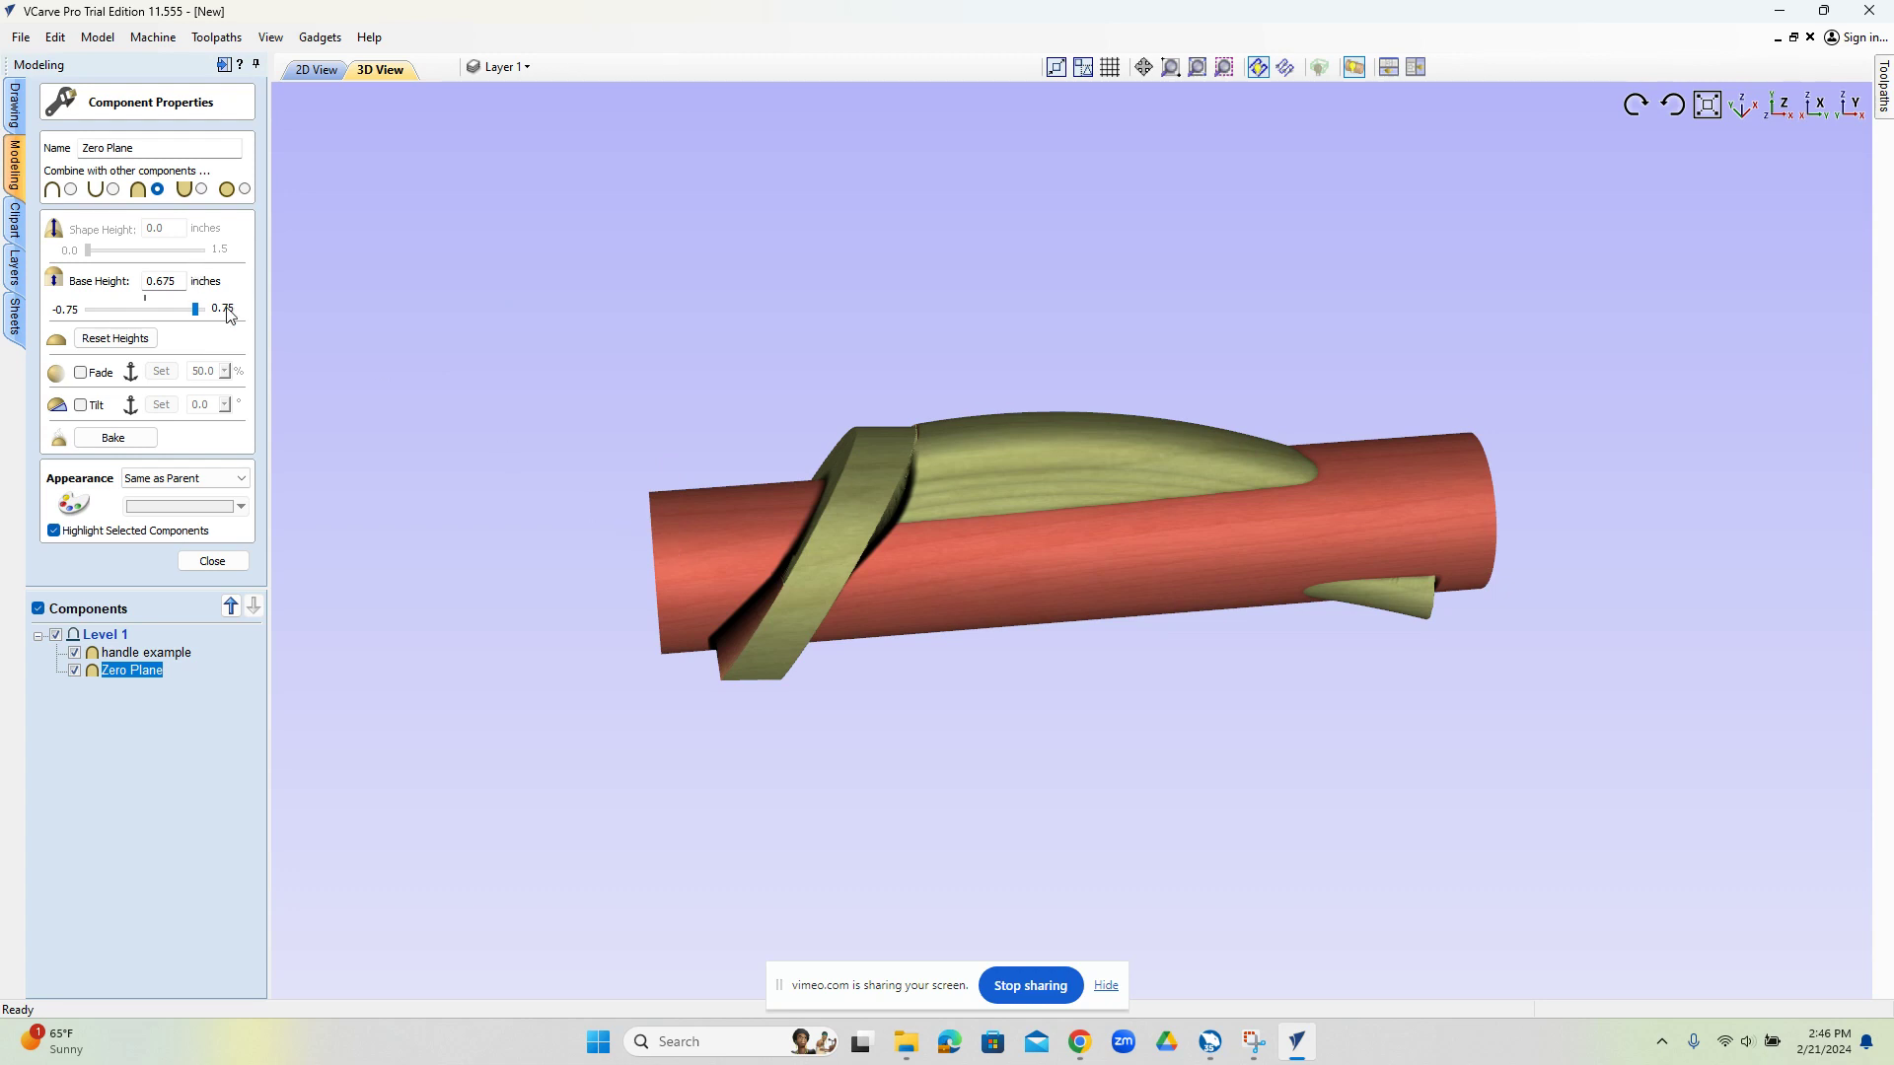
{"action": "left_click_drag", "start_coordinate": [196, 310], "coordinate": [200, 311]}
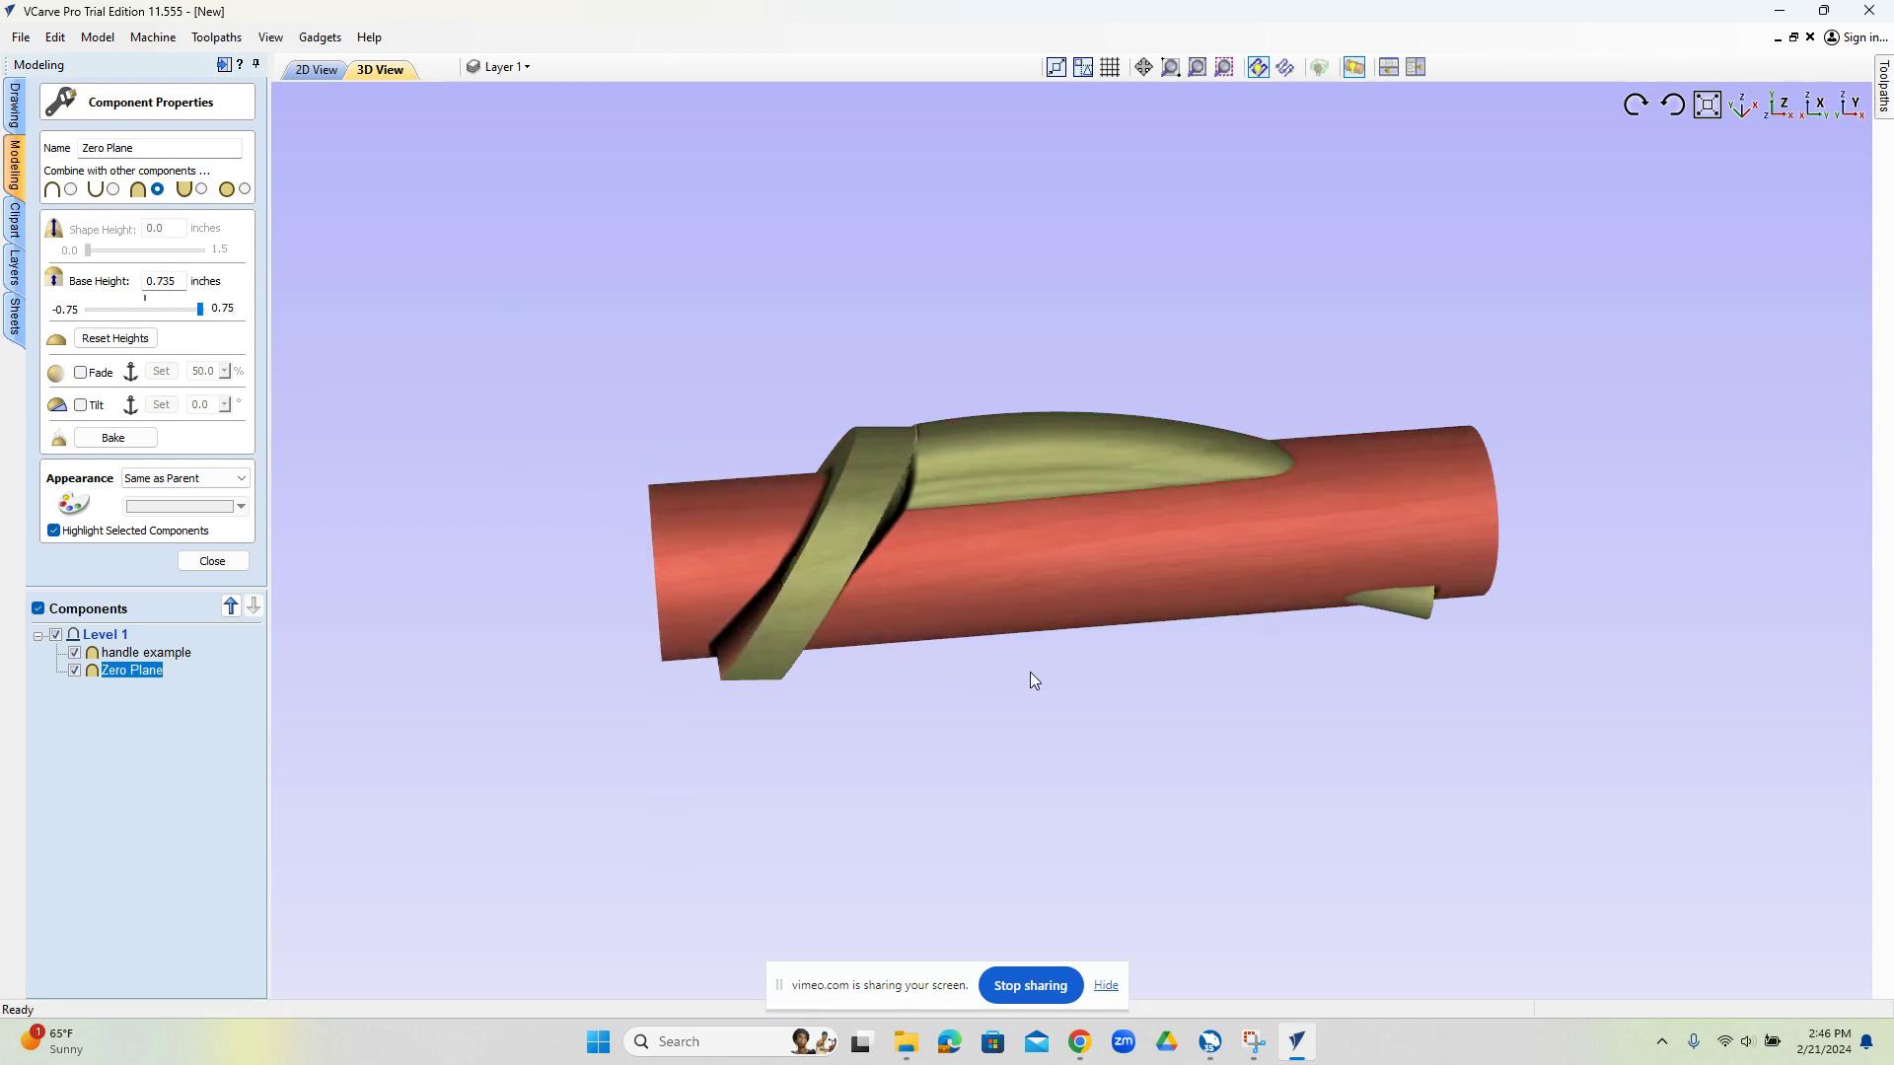
{"action": "left_click_drag", "start_coordinate": [1029, 672], "coordinate": [804, 686]}
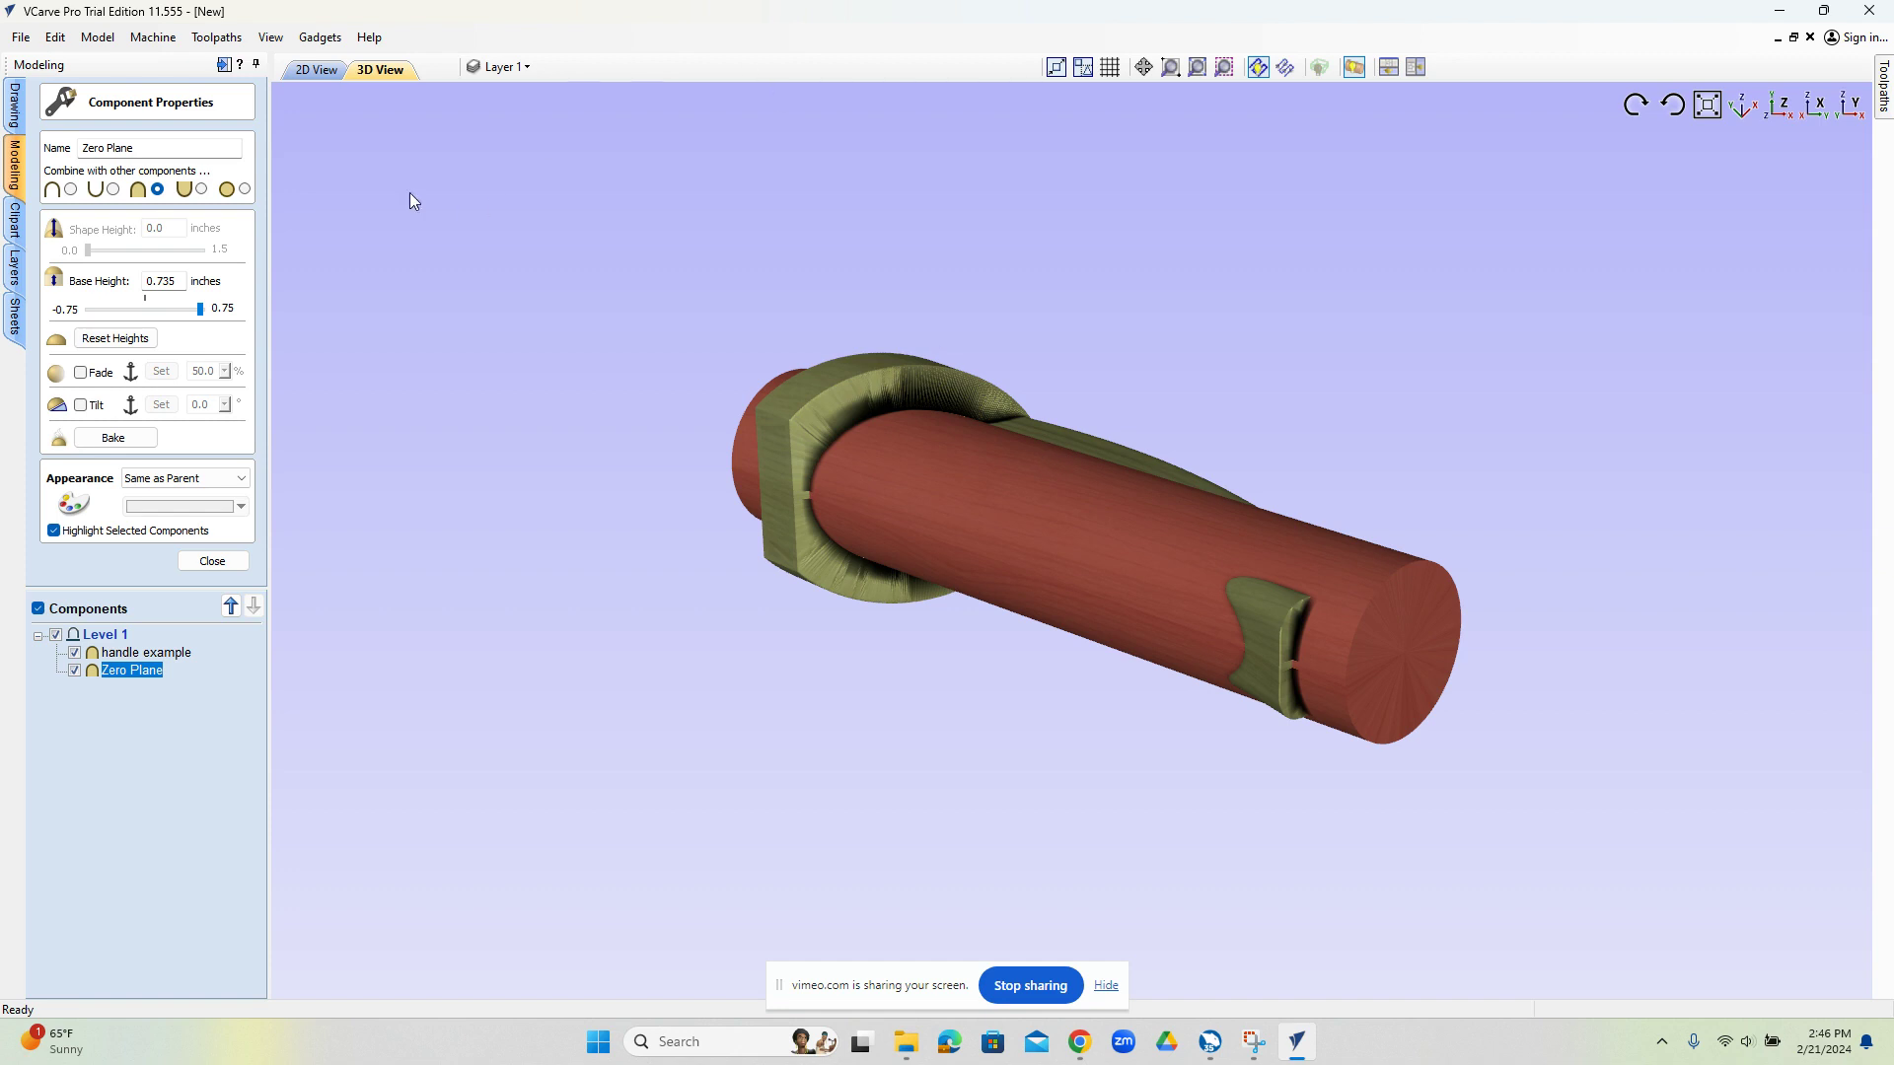
{"action": "left_click_drag", "start_coordinate": [202, 309], "coordinate": [171, 310]}
{"action": "left_click_drag", "start_coordinate": [765, 481], "coordinate": [1015, 572]}
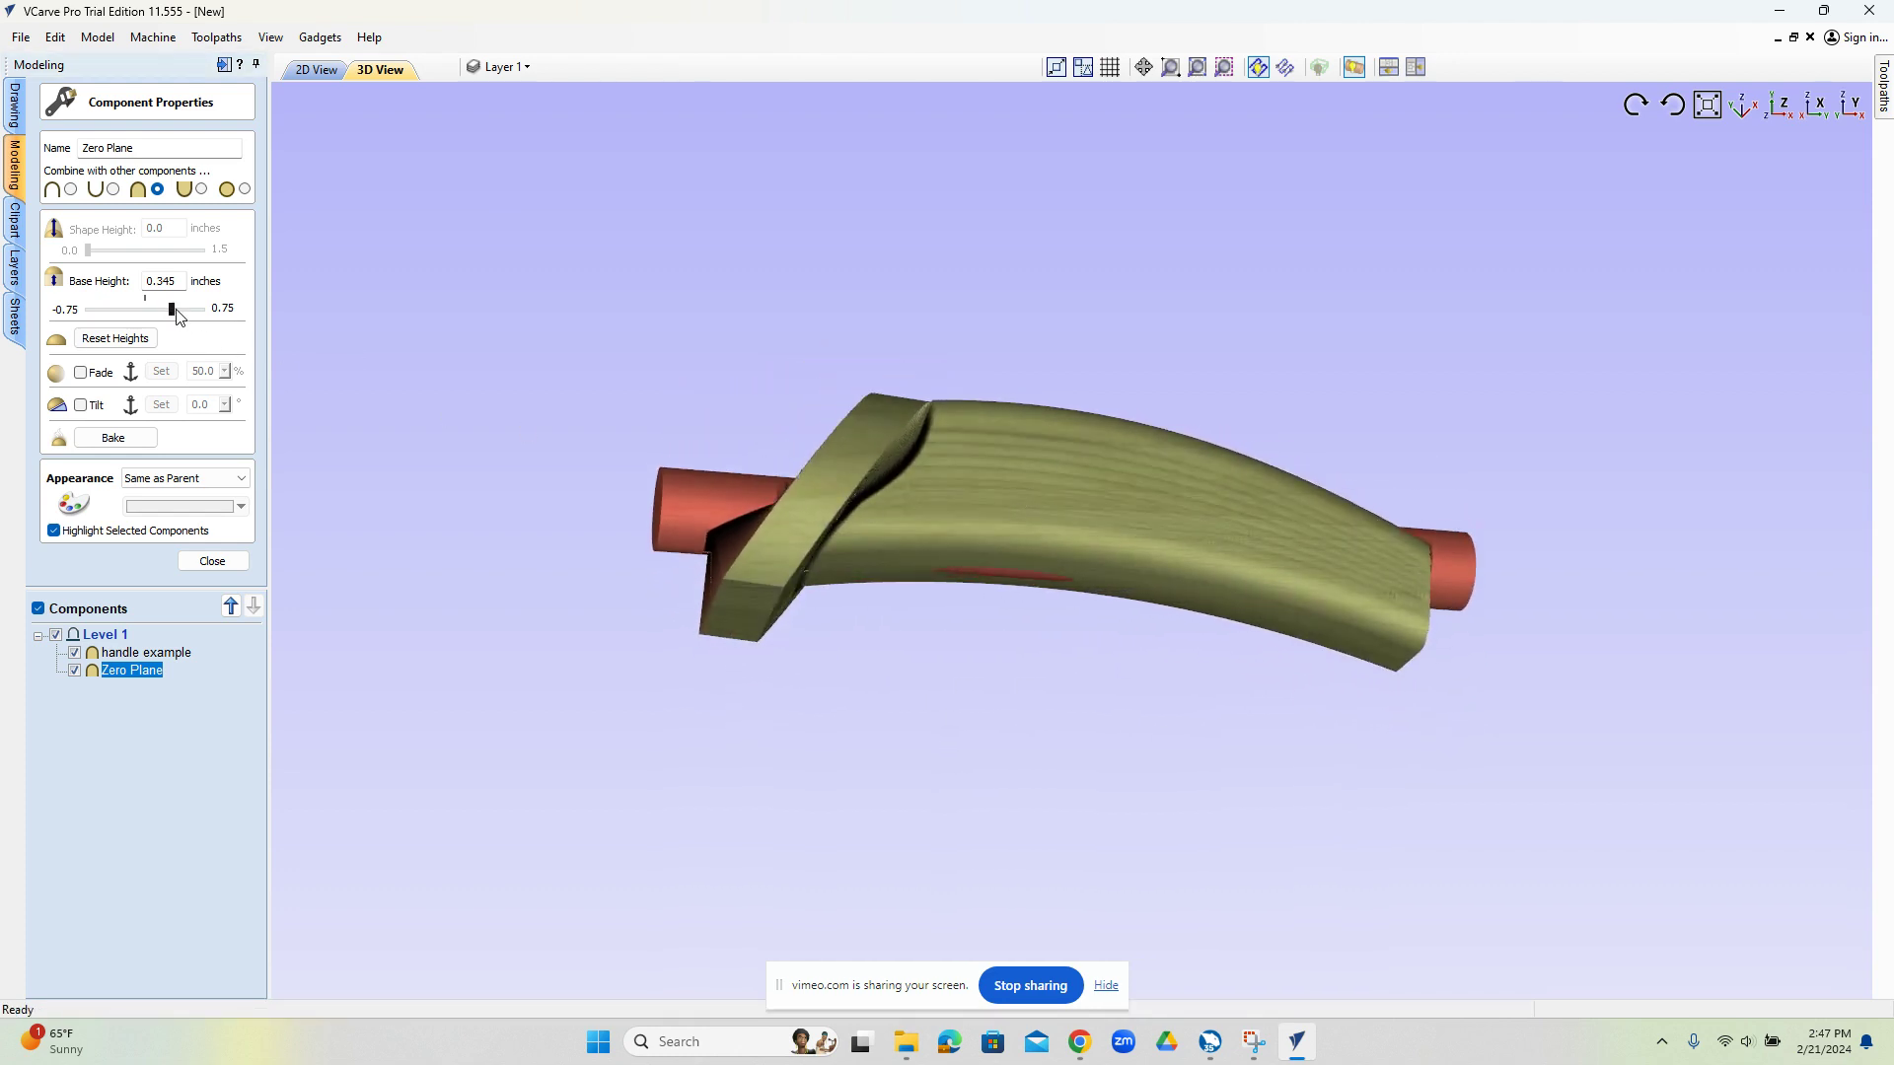
{"action": "left_click_drag", "start_coordinate": [177, 311], "coordinate": [166, 312]}
{"action": "left_click_drag", "start_coordinate": [1002, 505], "coordinate": [1064, 725]}
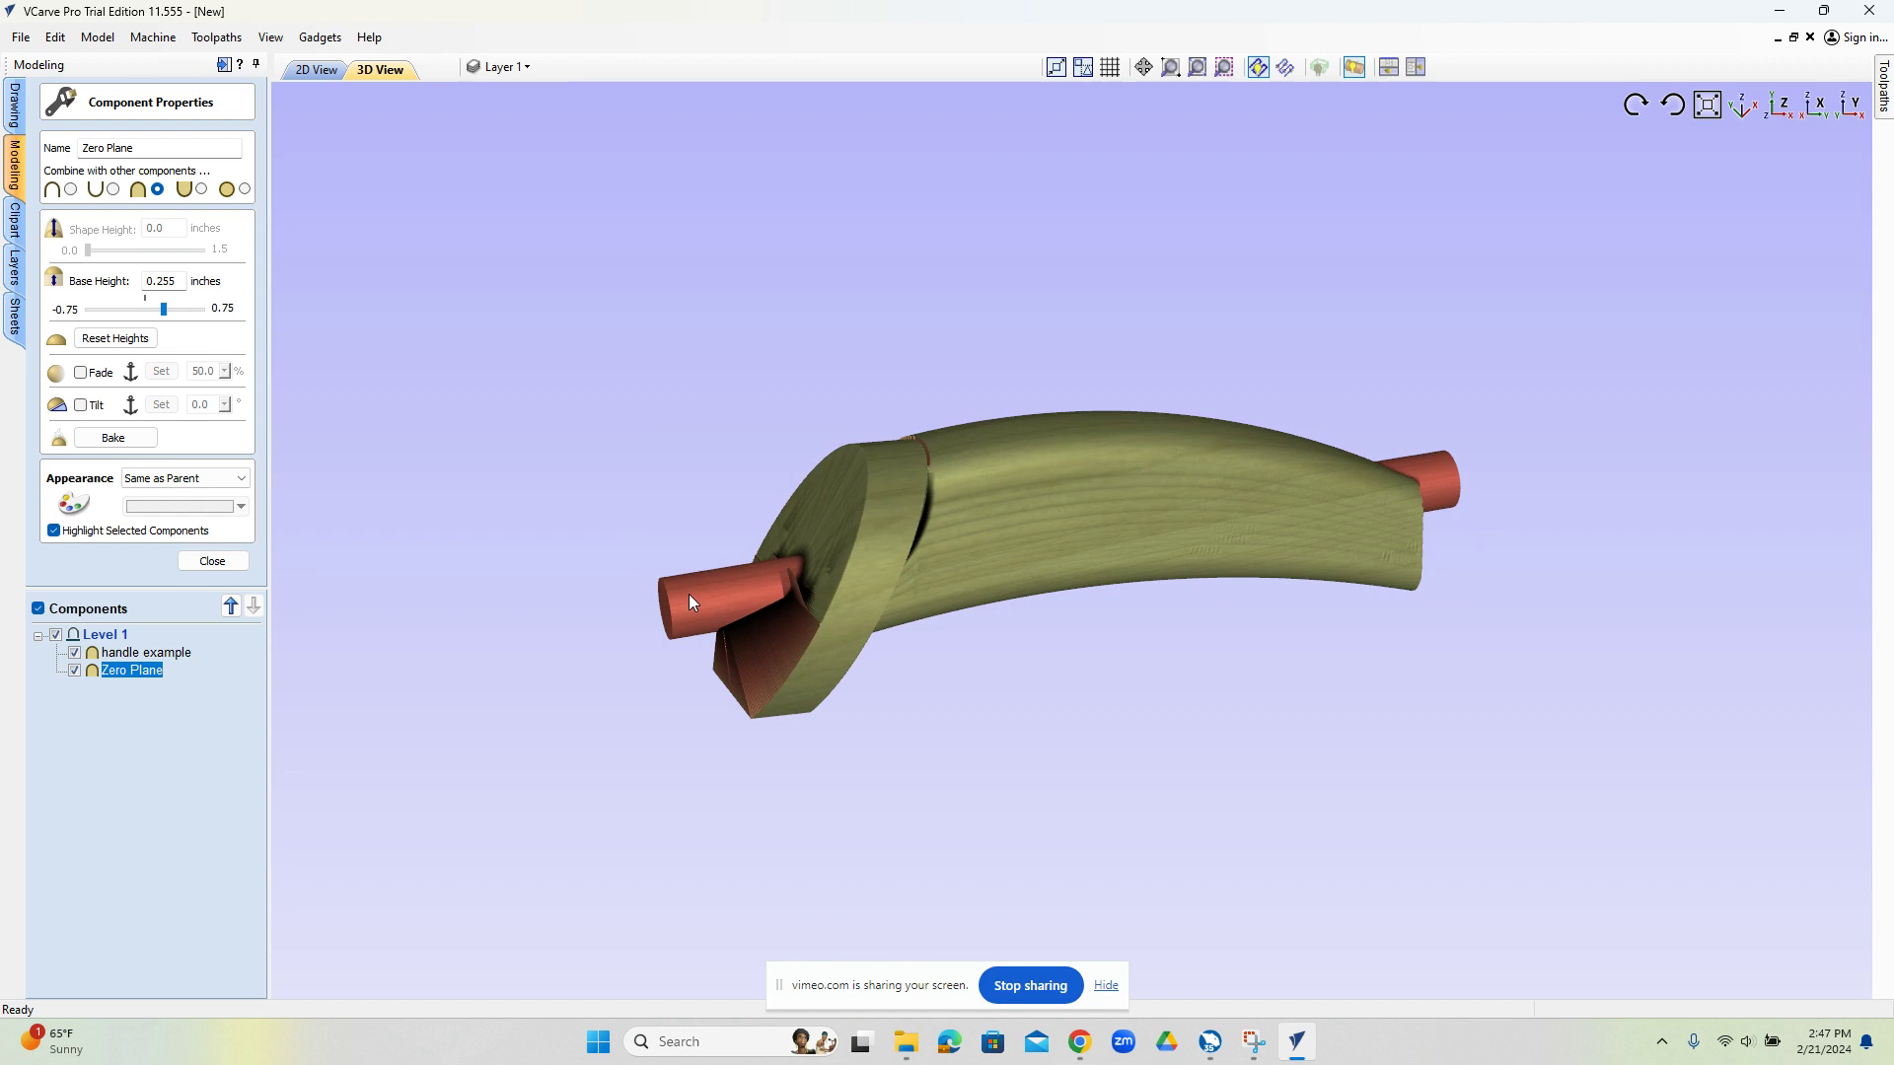
{"action": "left_click", "coordinate": [214, 566]}
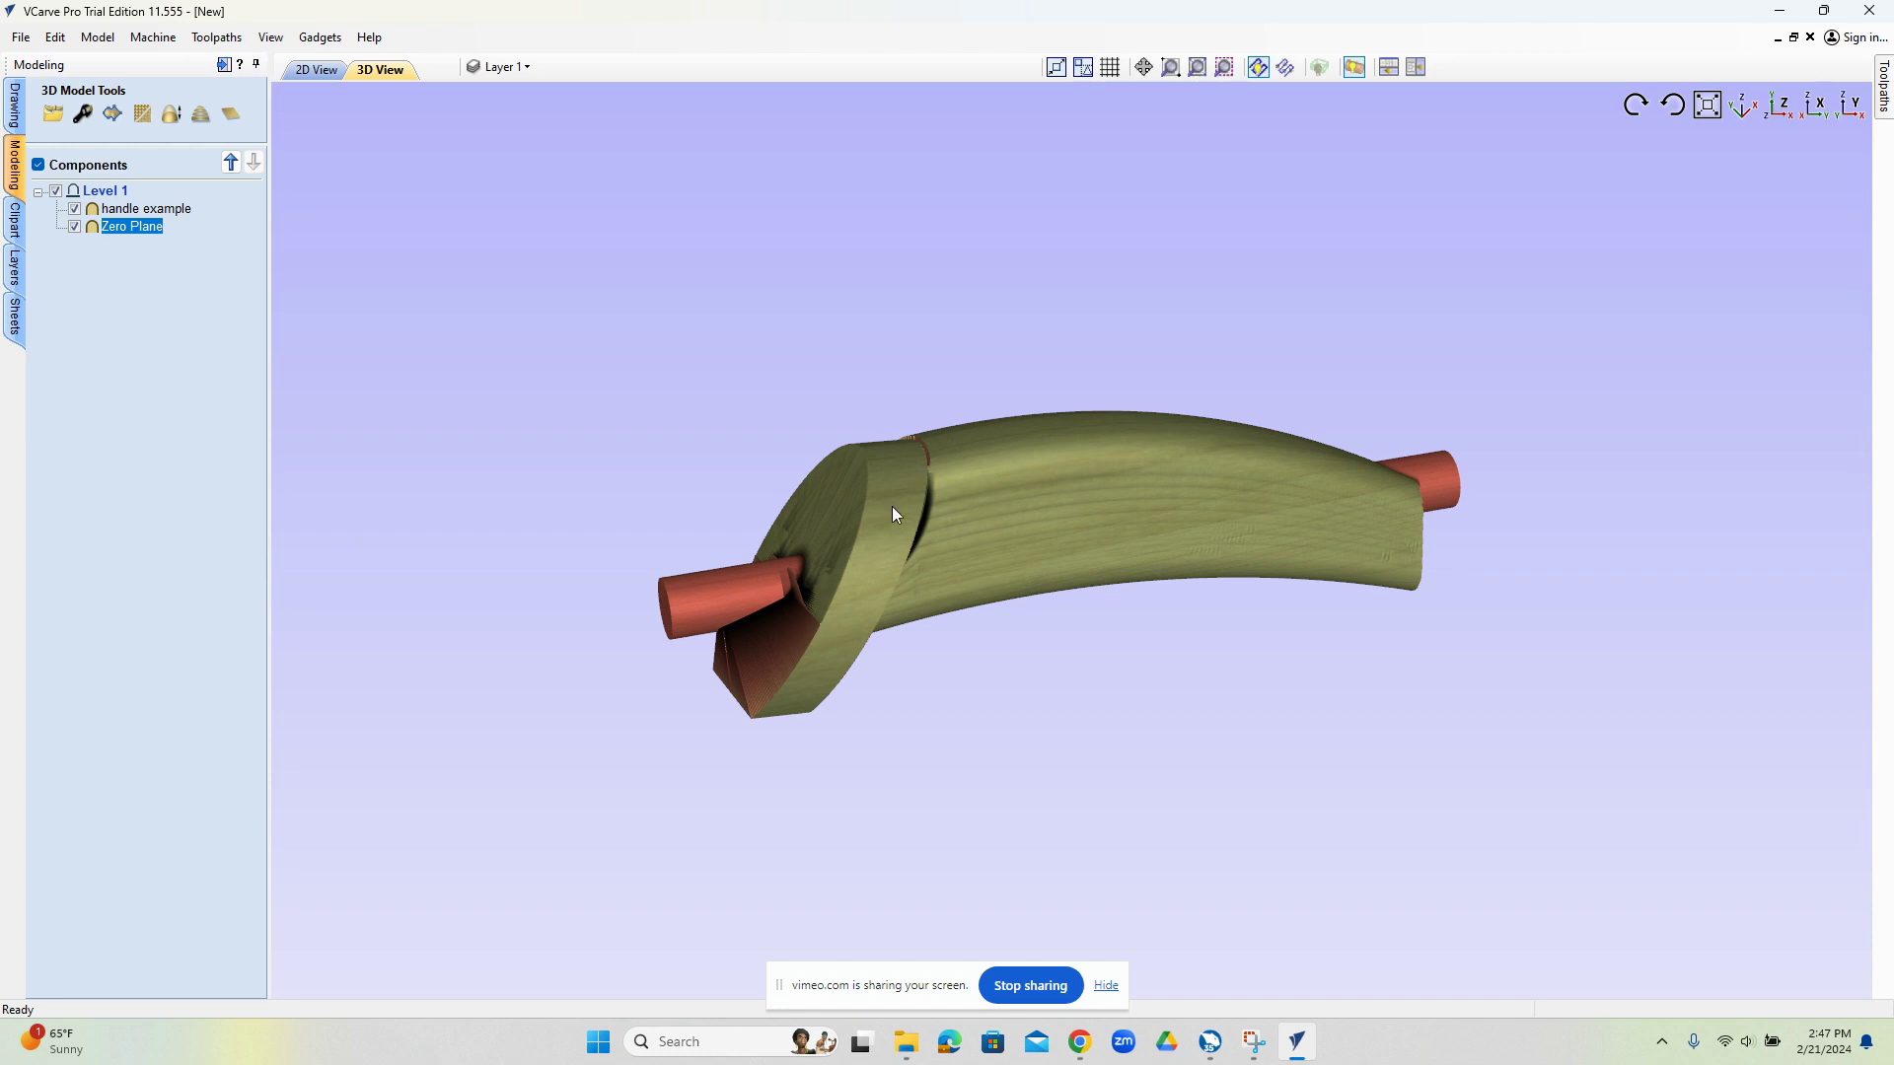
Create a Rounding Toolpath from Gadgets > Wrapping with a 3 inch square blank and Optimized Raster.
{"action": "left_click", "coordinate": [312, 39]}
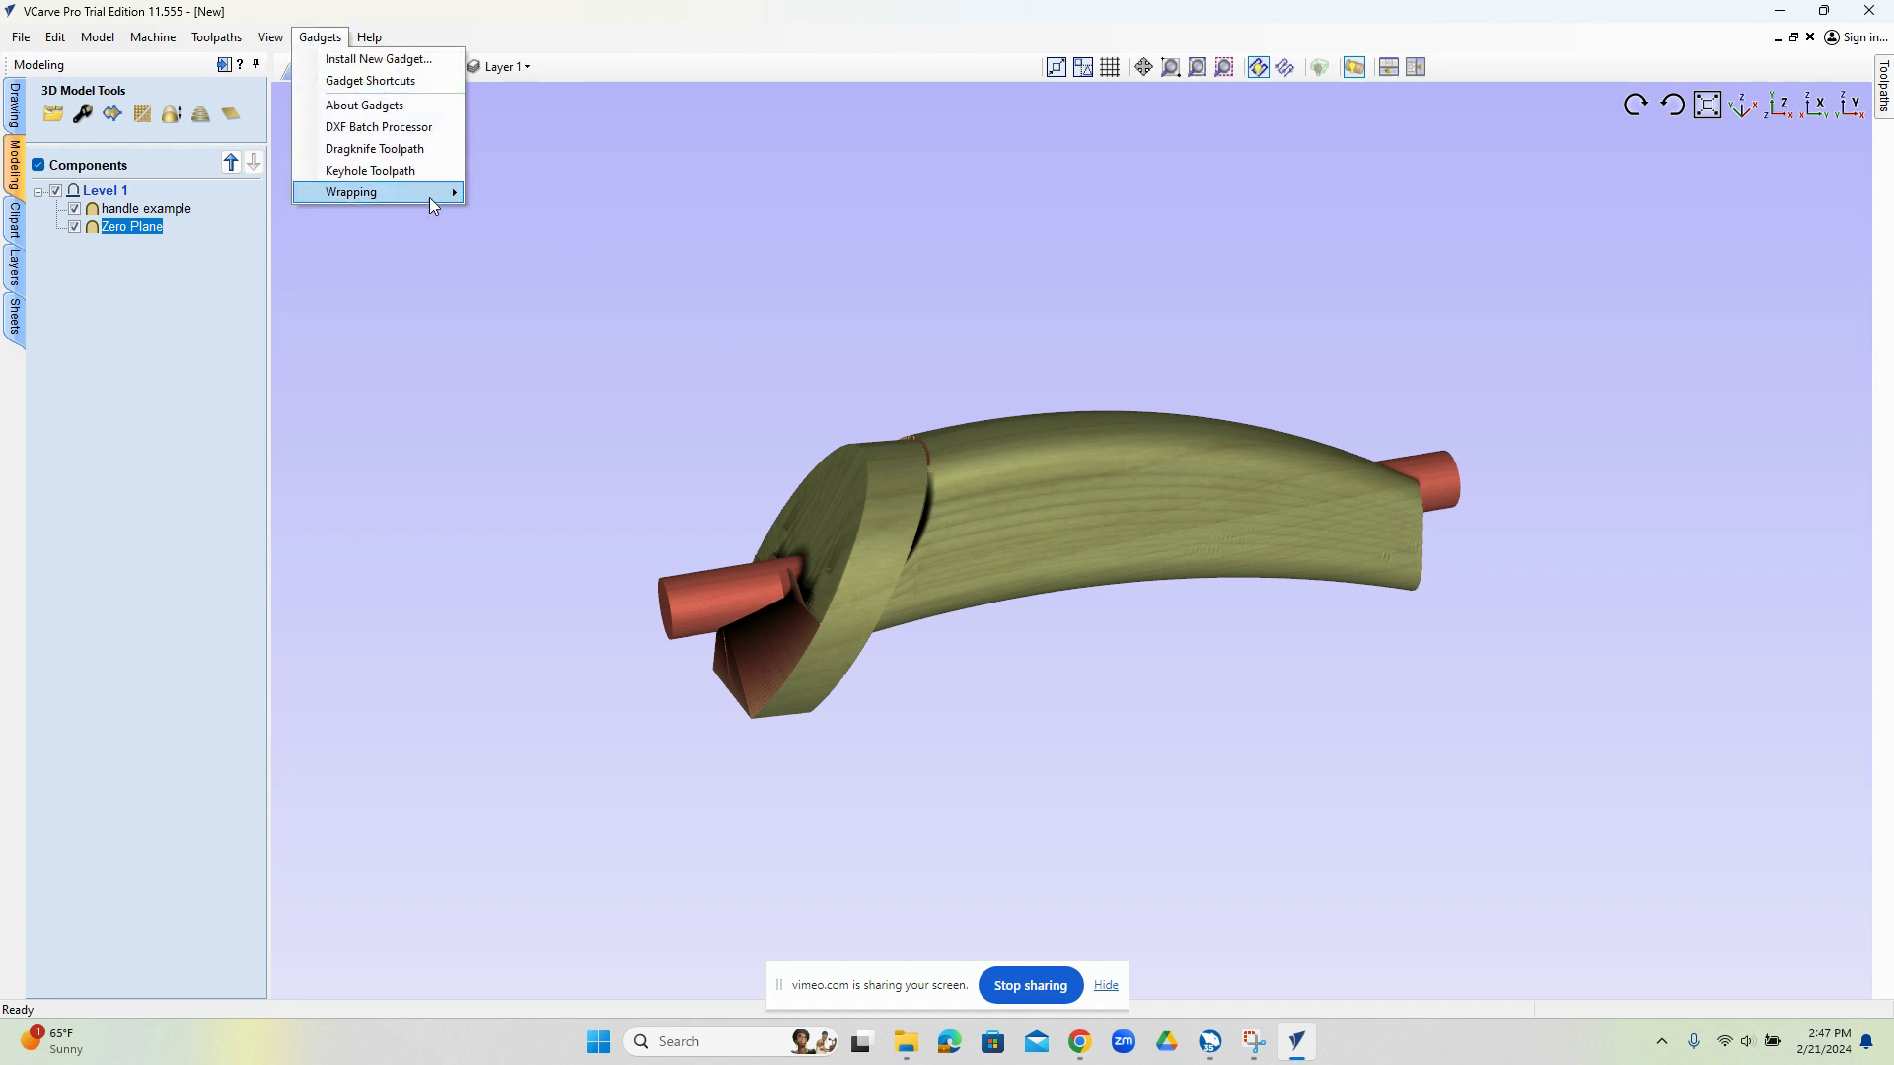
{"action": "mouse_move", "coordinate": [429, 198]}
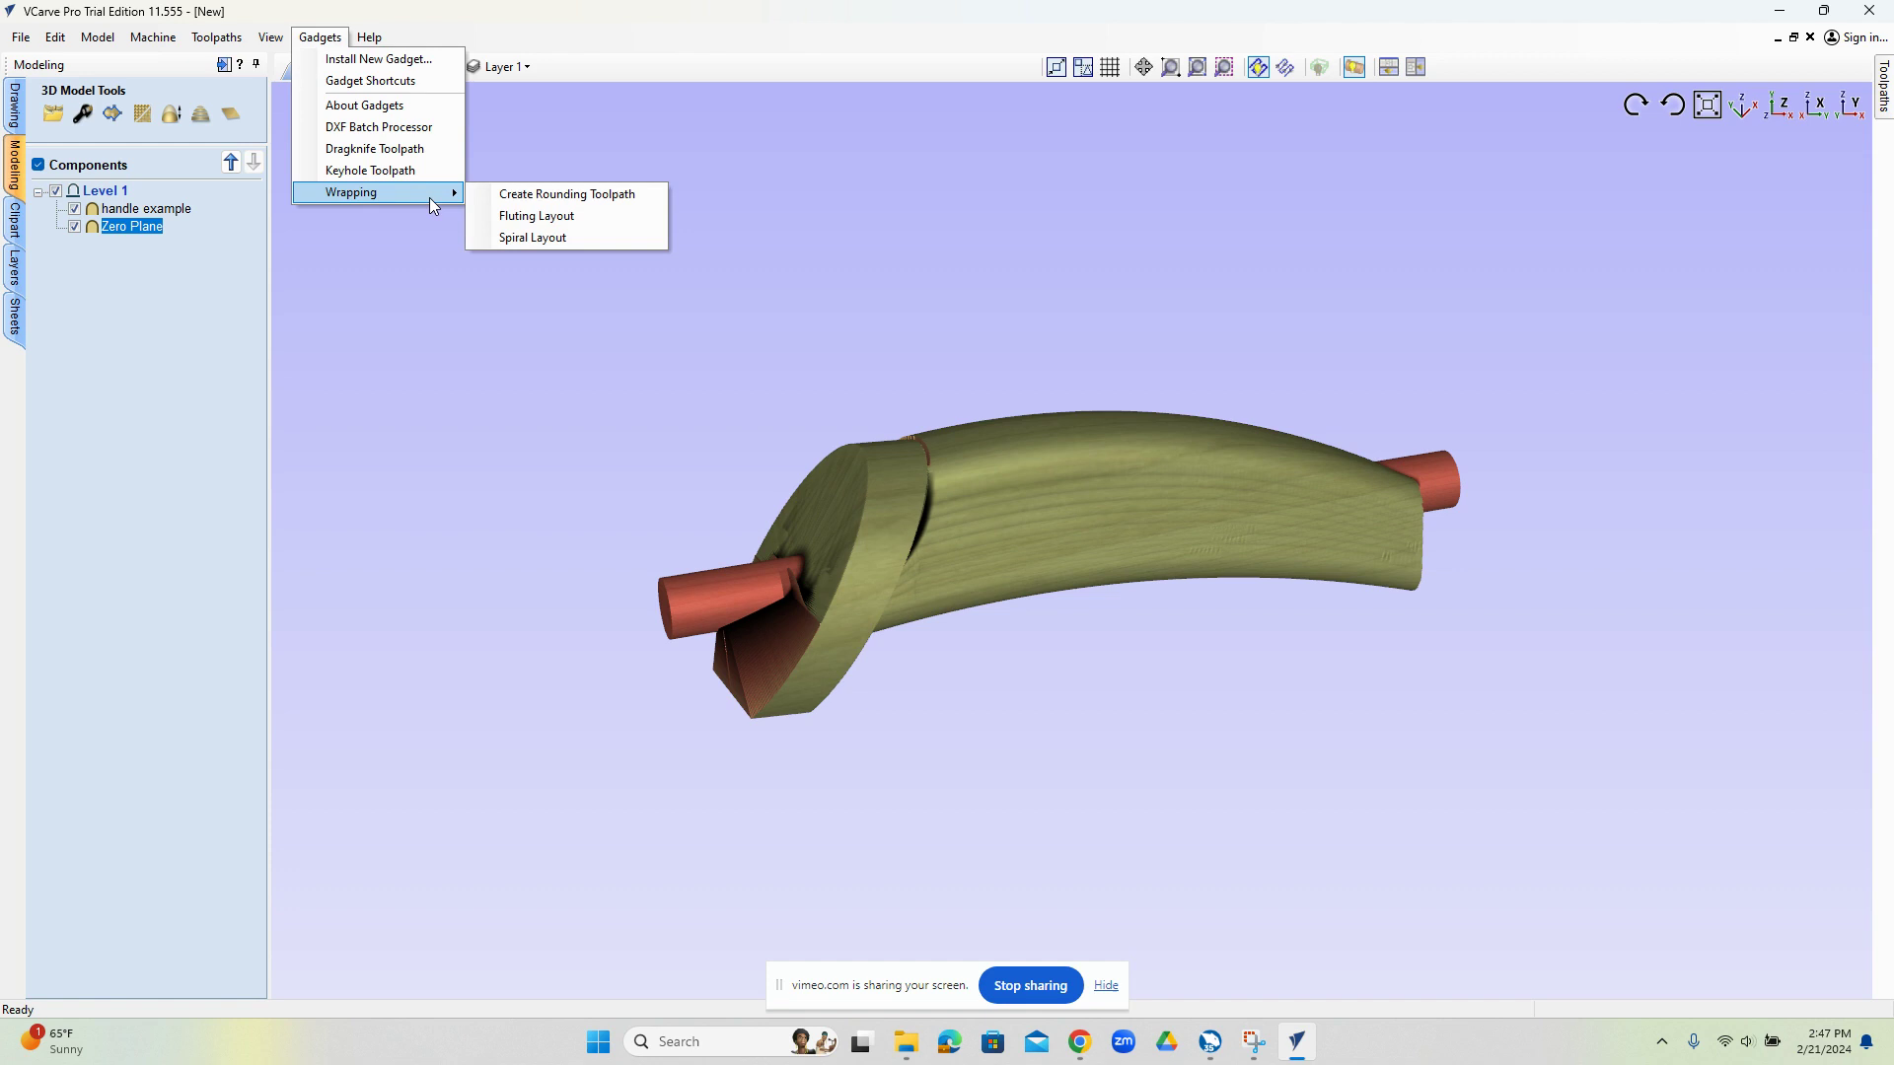
{"action": "left_click", "coordinate": [651, 197]}
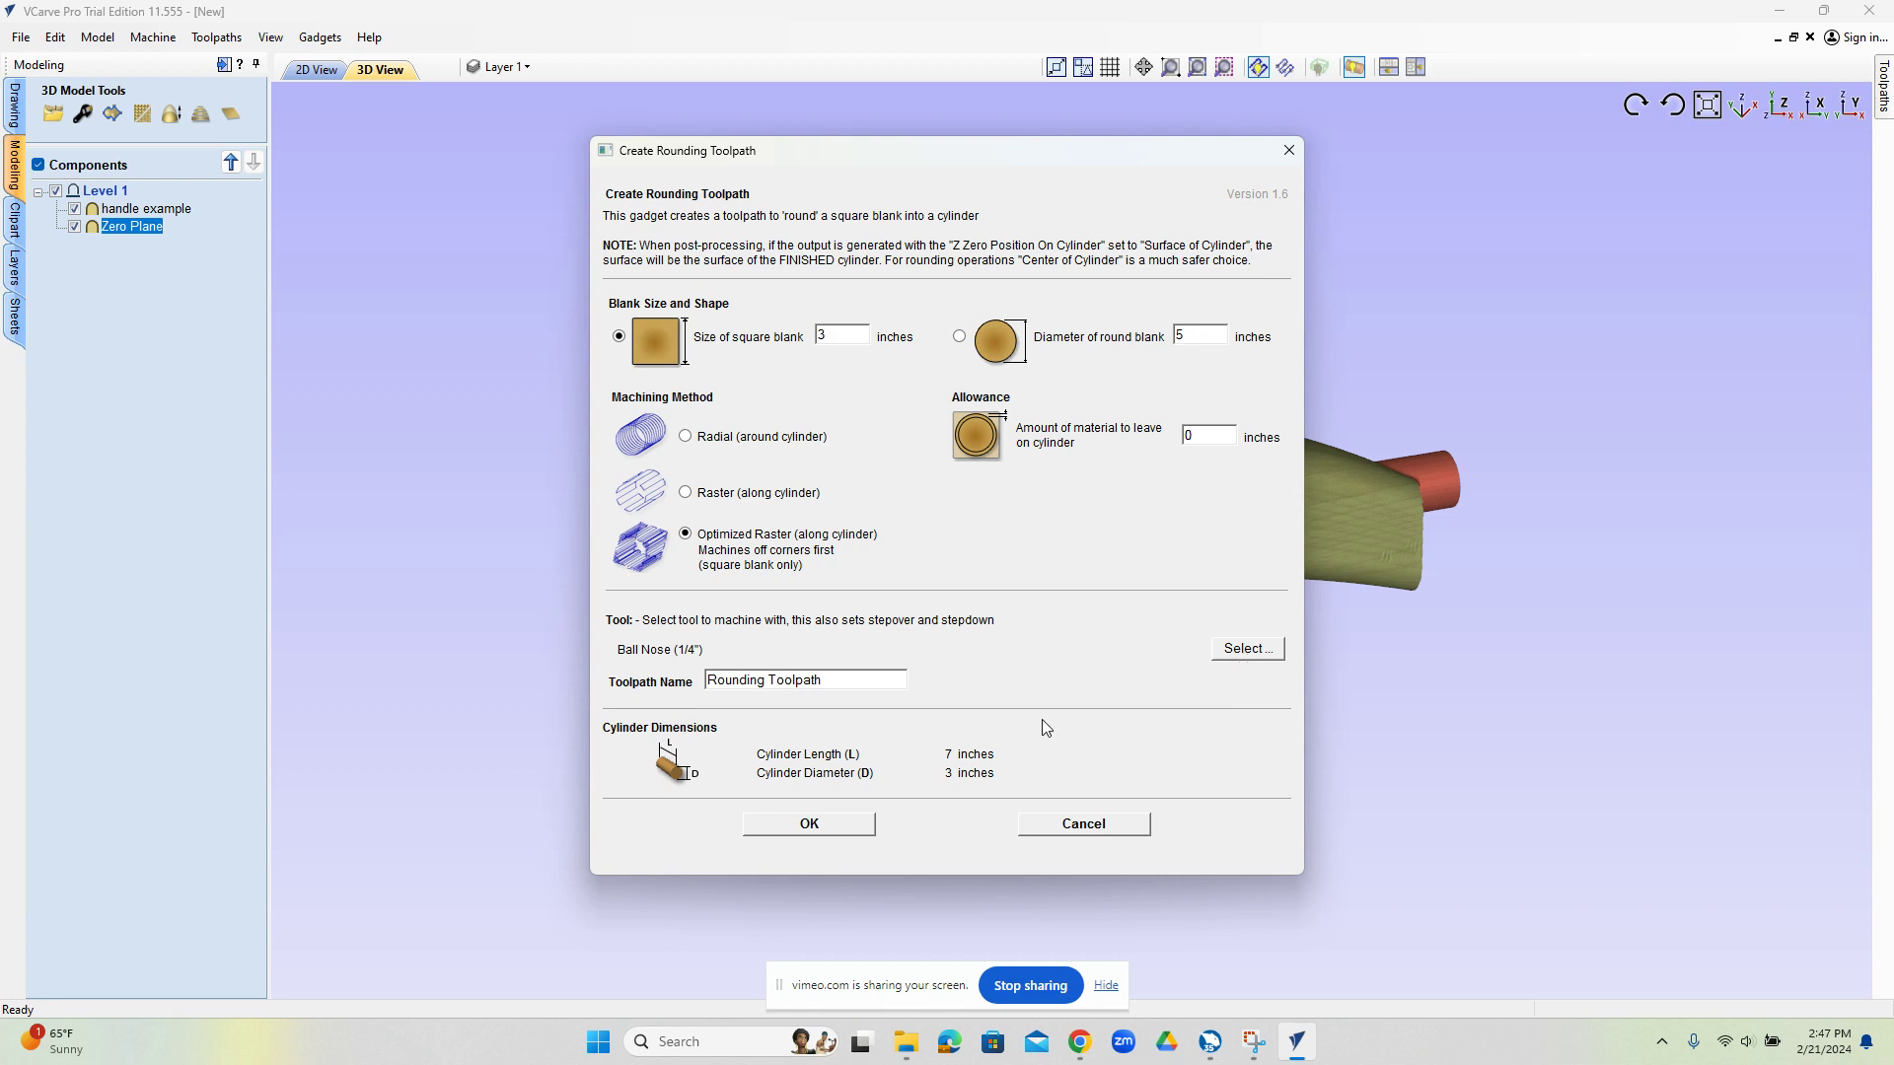
{"action": "left_click", "coordinate": [823, 826]}
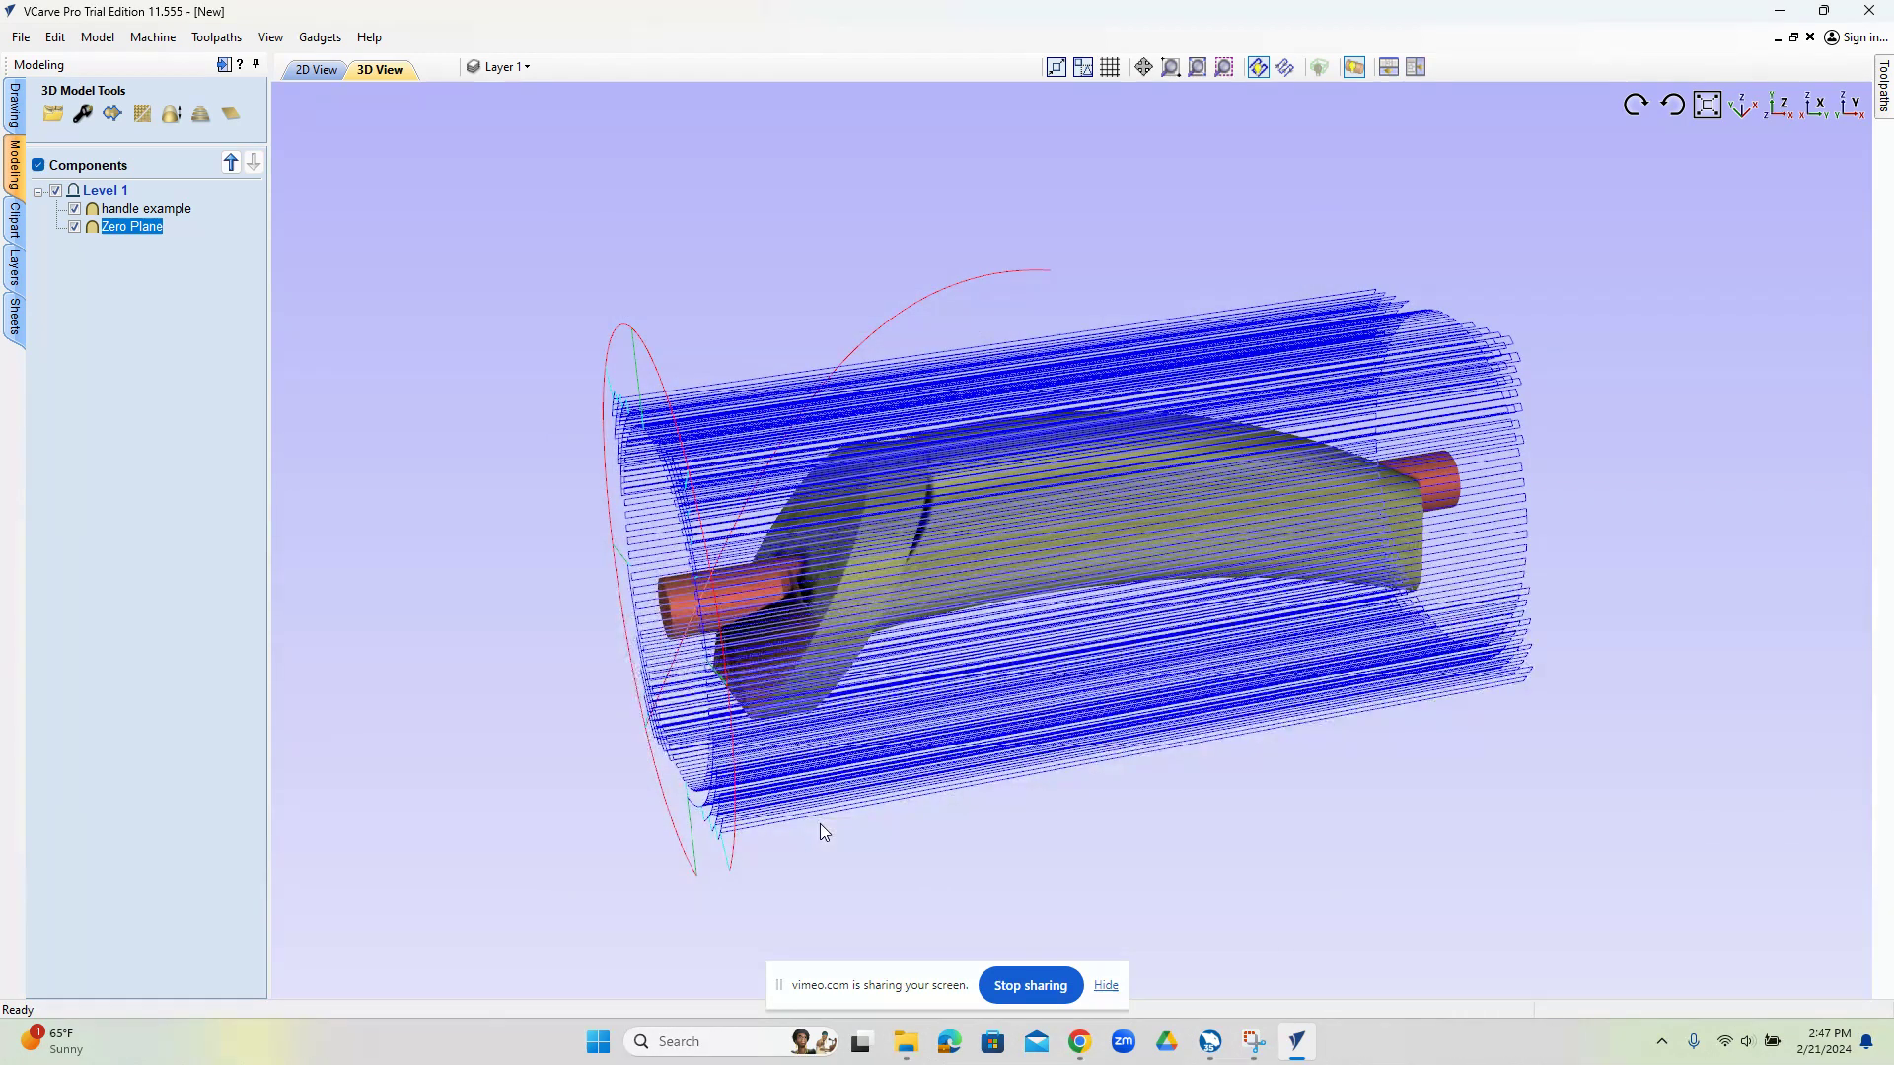
{"action": "left_click_drag", "start_coordinate": [945, 636], "coordinate": [542, 661]}
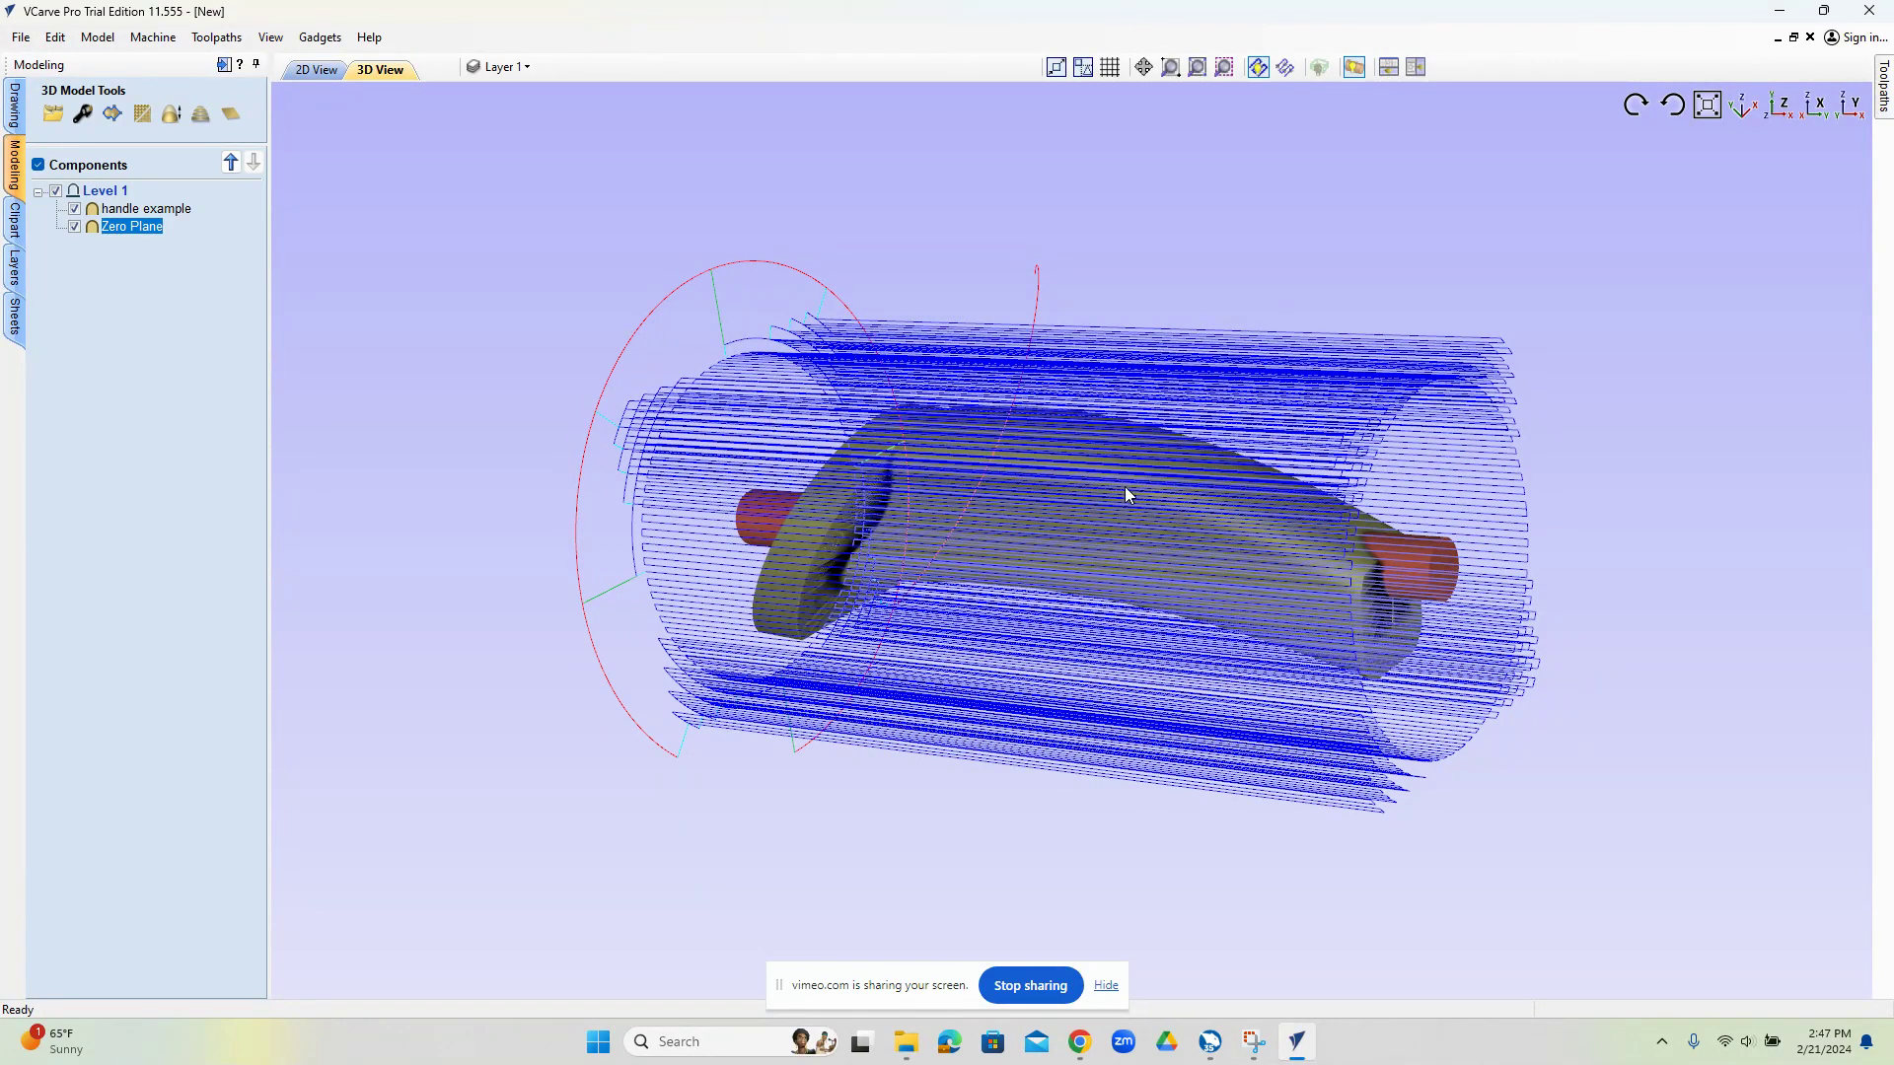
{"action": "left_click_drag", "start_coordinate": [1124, 487], "coordinate": [1184, 582]}
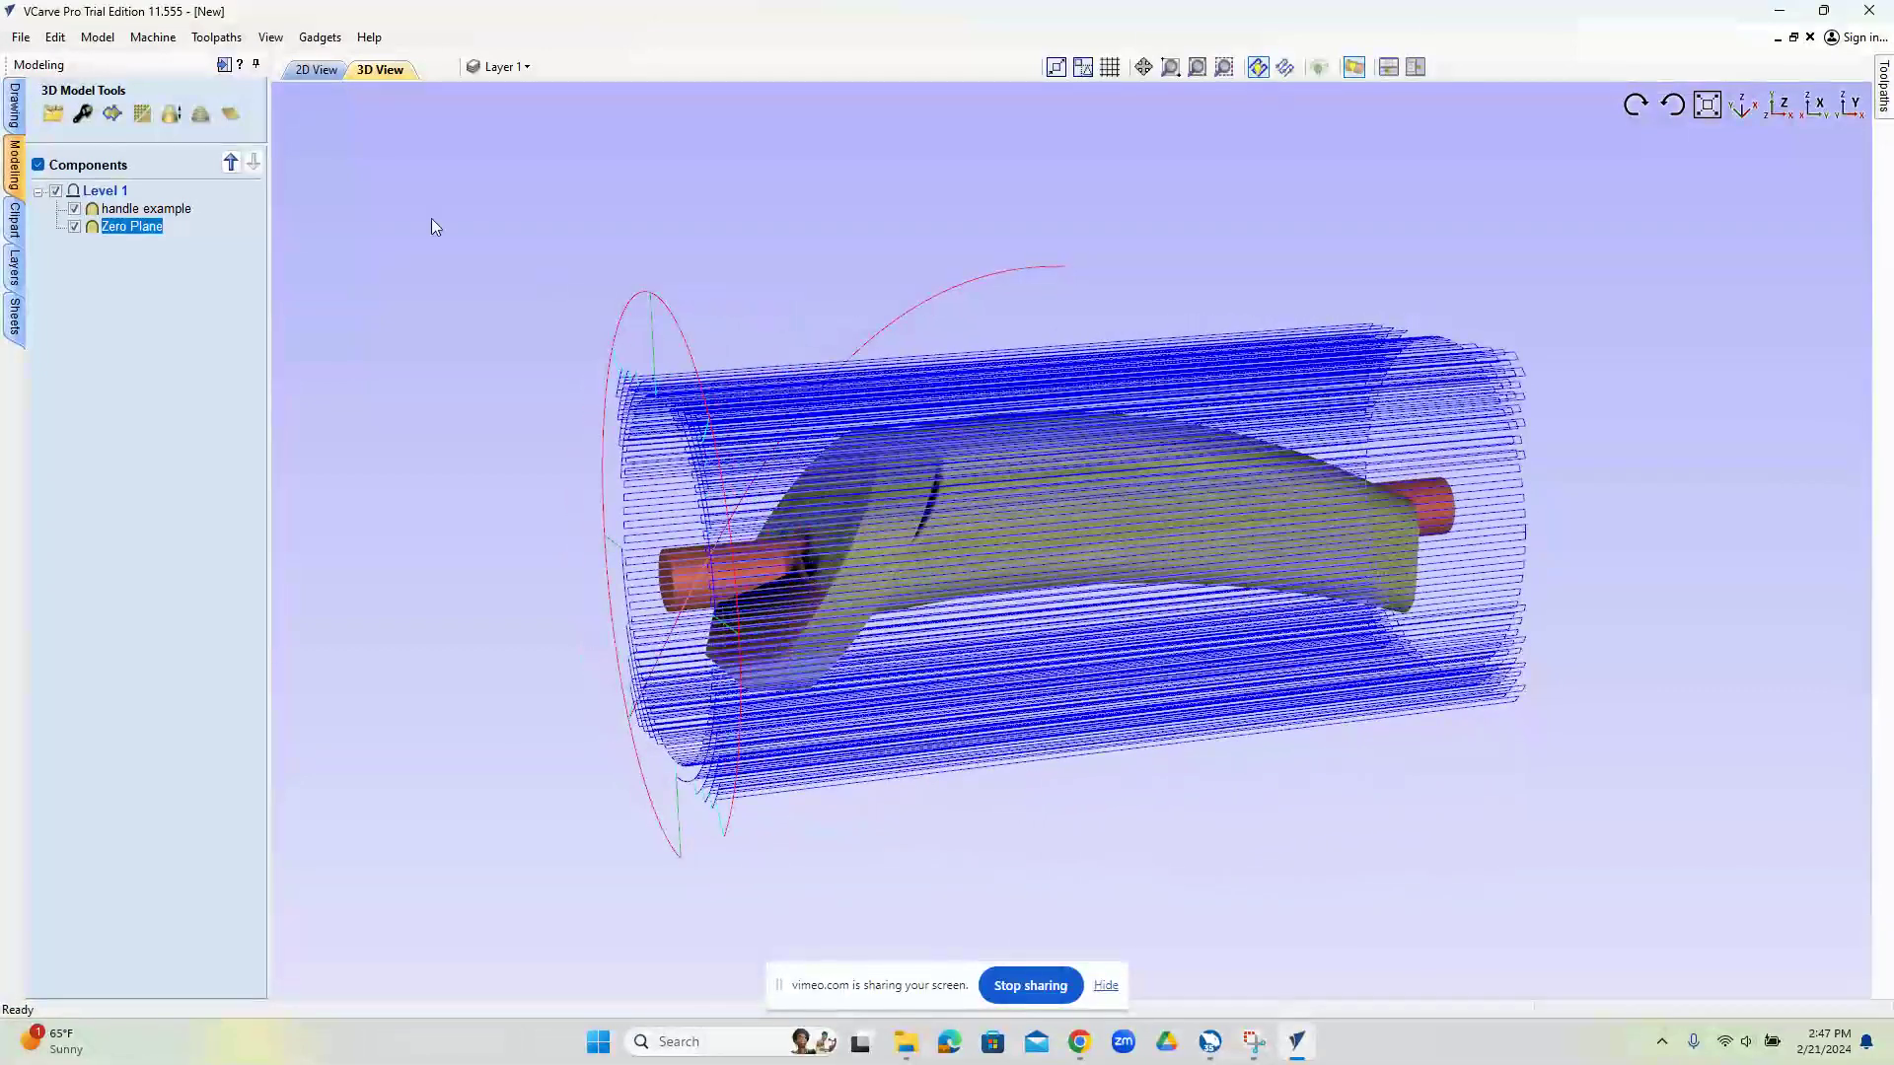
{"action": "left_click", "coordinate": [224, 65]}
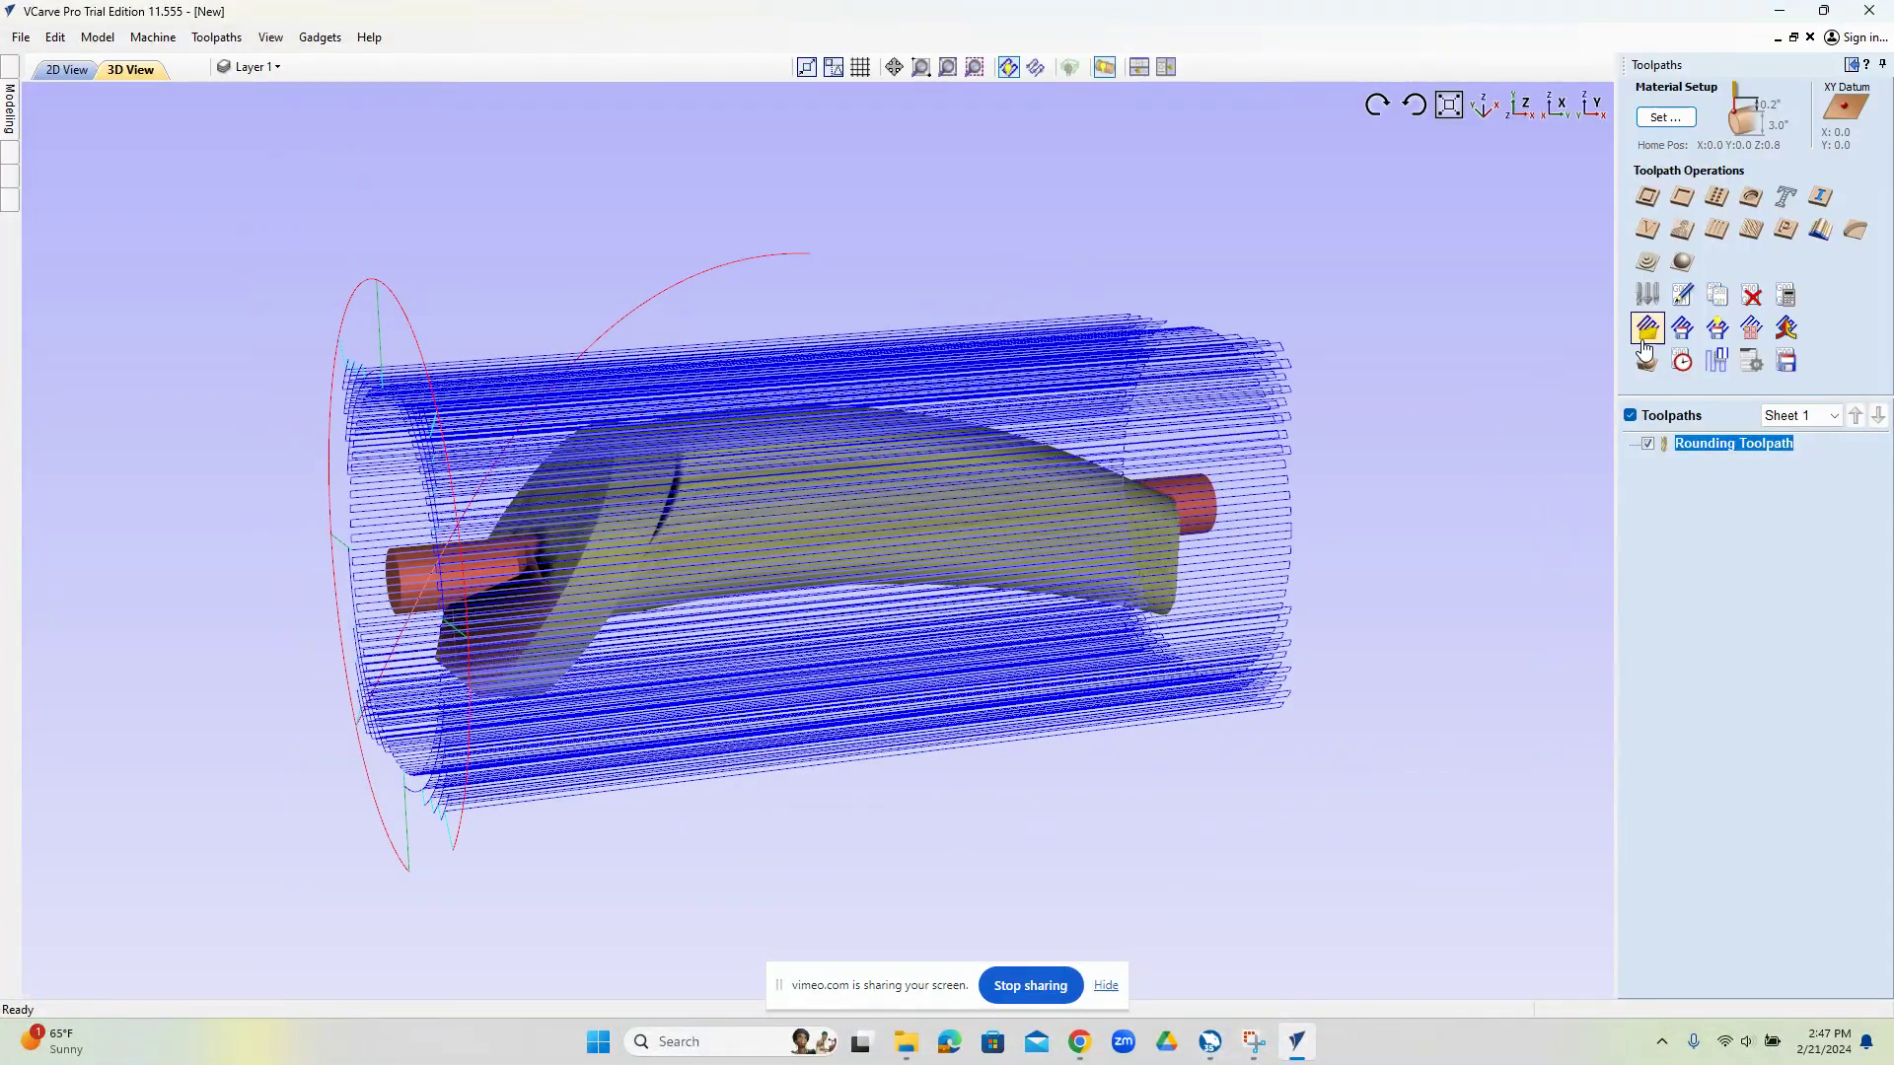
Calculate the 3D Roughing 1 rough machining toolpath.
{"action": "left_click", "coordinate": [1648, 264]}
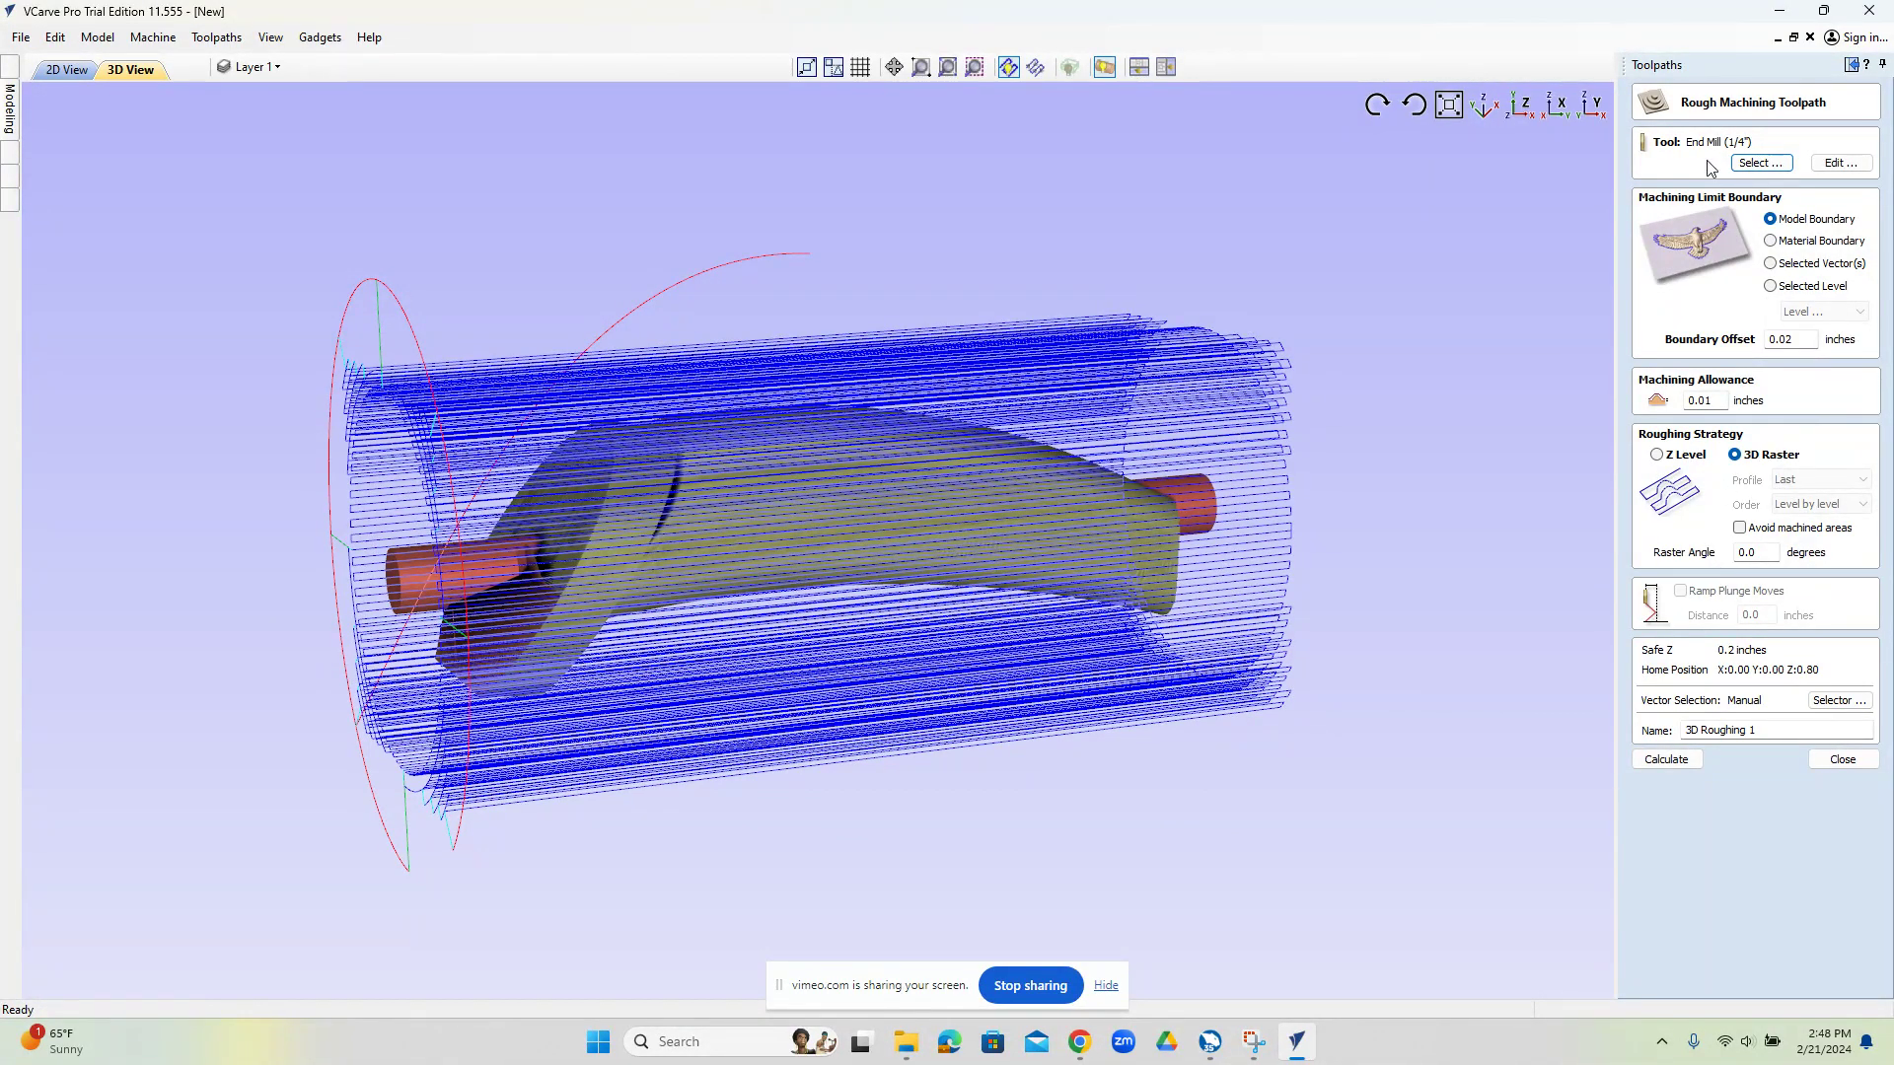
{"action": "left_click", "coordinate": [1679, 762]}
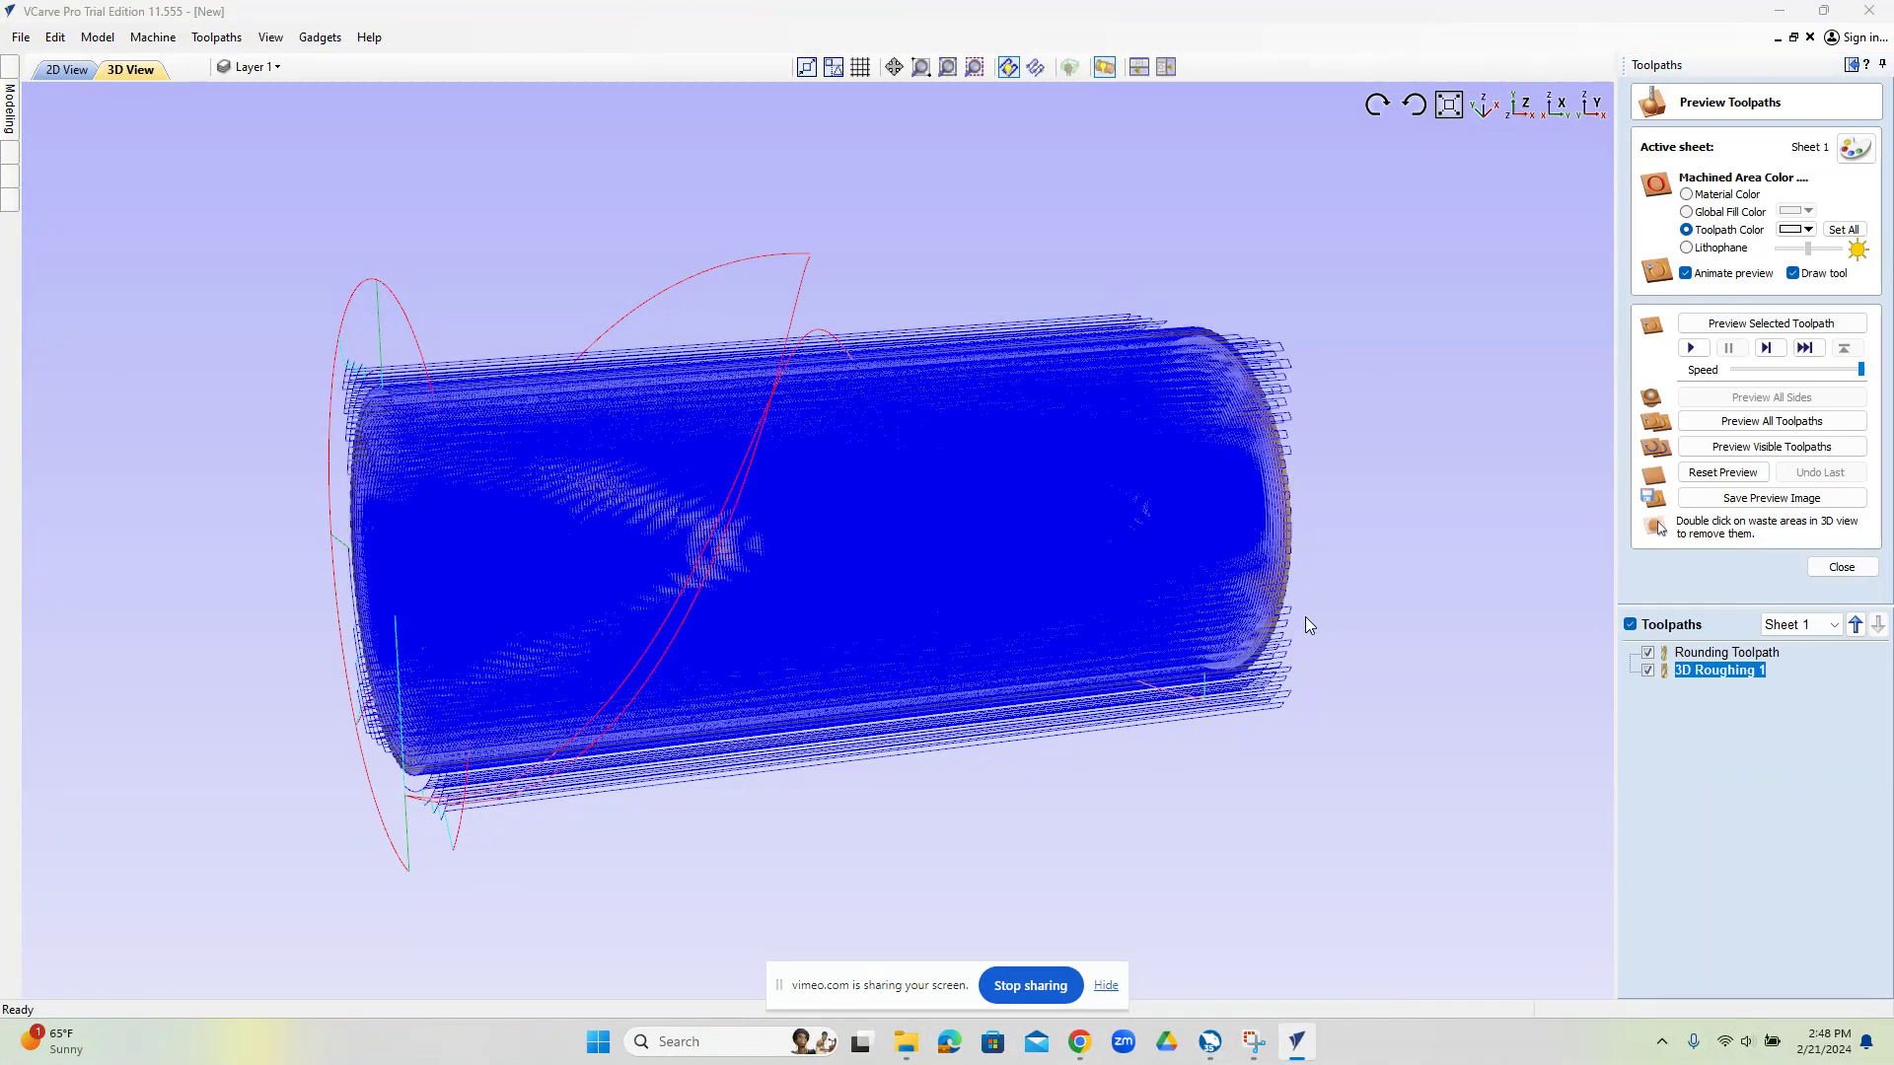
{"action": "scroll", "coordinate": [380, 381], "scroll_direction": "up", "scroll_amount": 2}
{"action": "scroll", "coordinate": [127, 287], "scroll_direction": "up", "scroll_amount": 2}
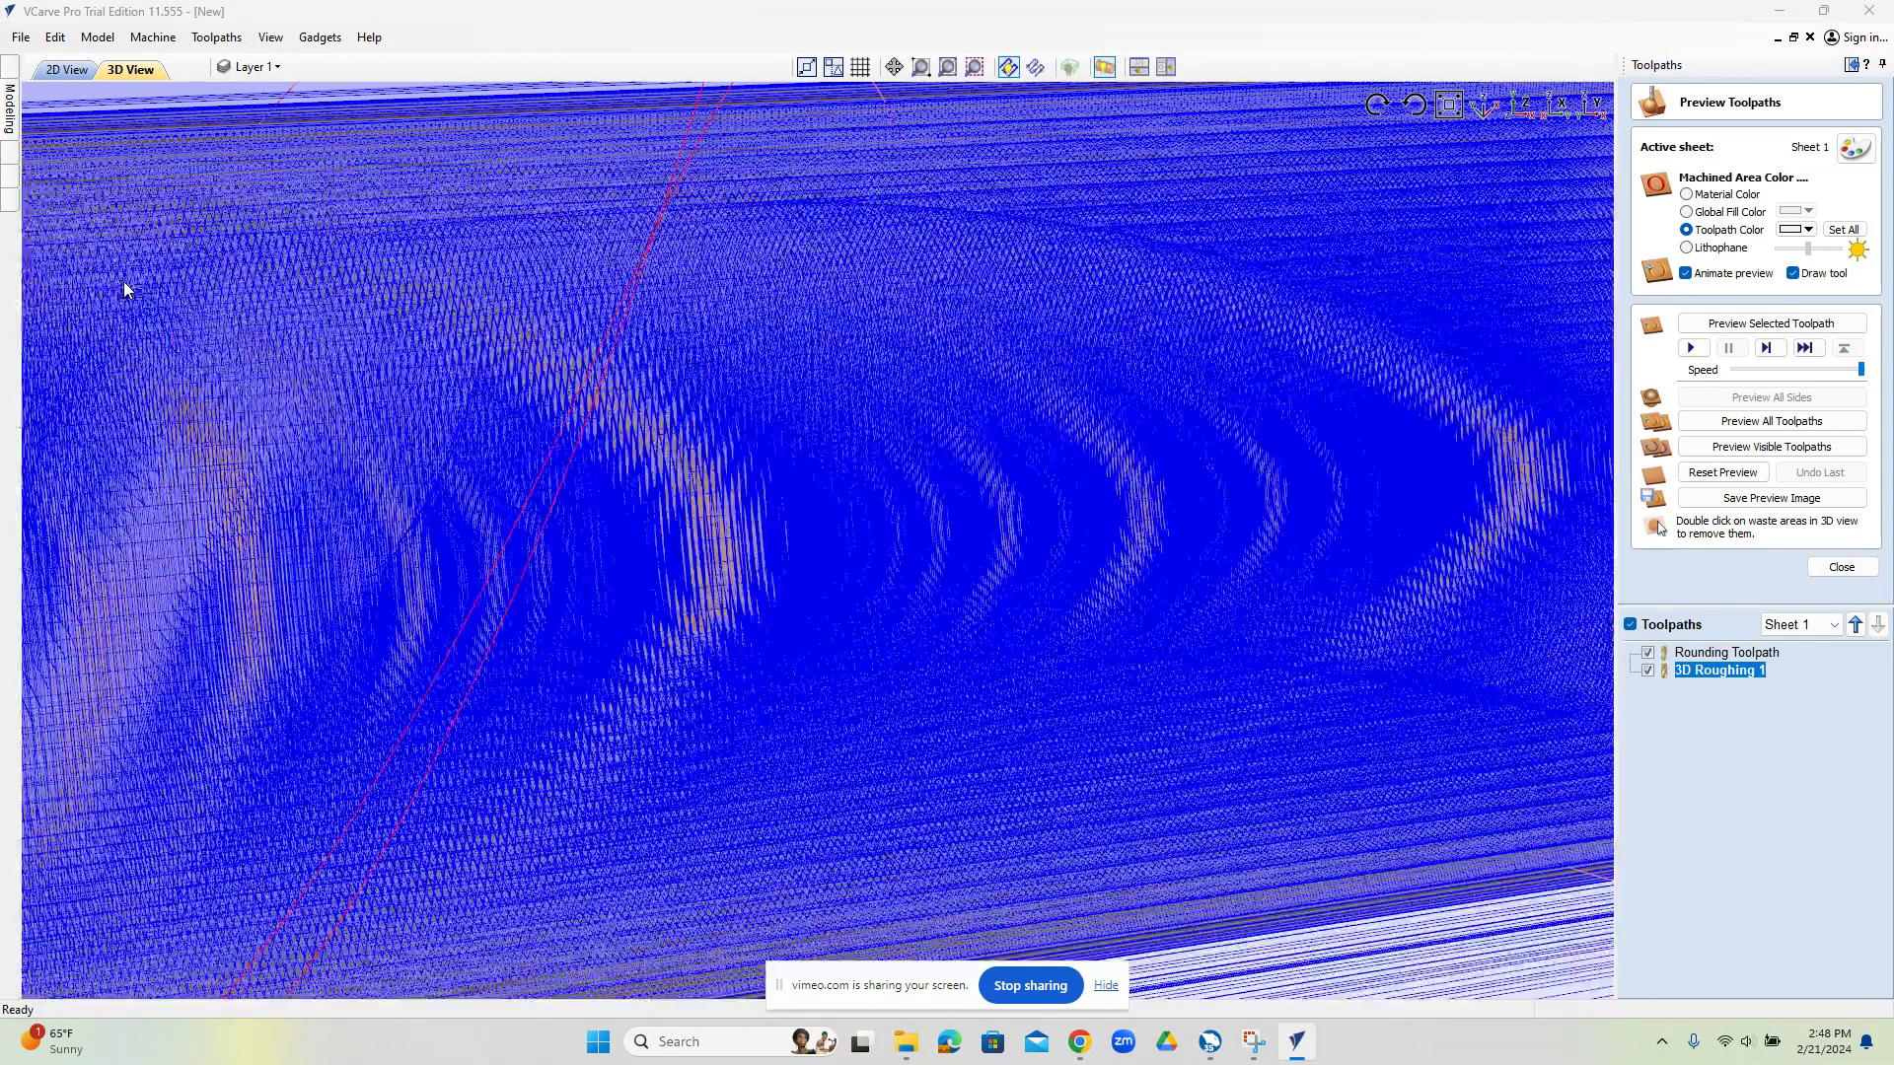
{"action": "scroll", "coordinate": [400, 341], "scroll_direction": "down", "scroll_amount": 3}
{"action": "scroll", "coordinate": [517, 416], "scroll_direction": "down", "scroll_amount": 2}
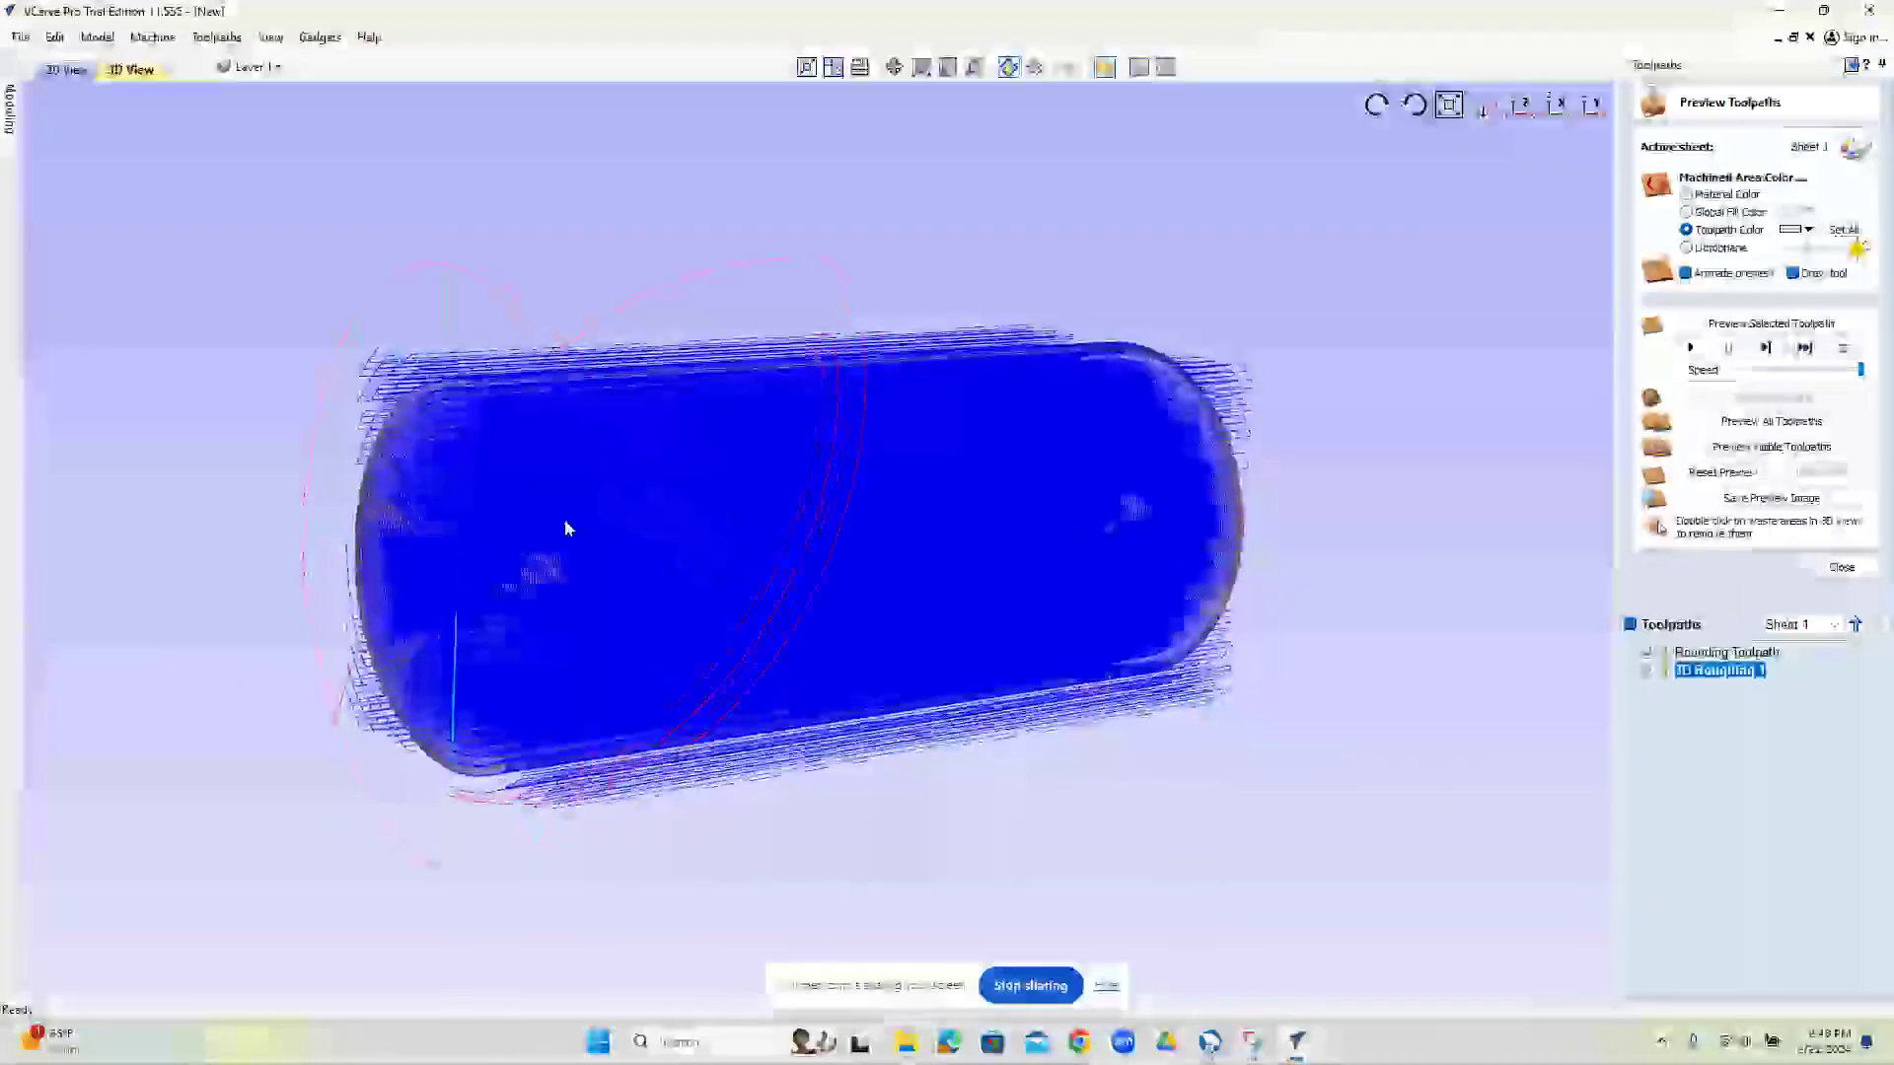
{"action": "scroll", "coordinate": [424, 400], "scroll_direction": "up", "scroll_amount": 3}
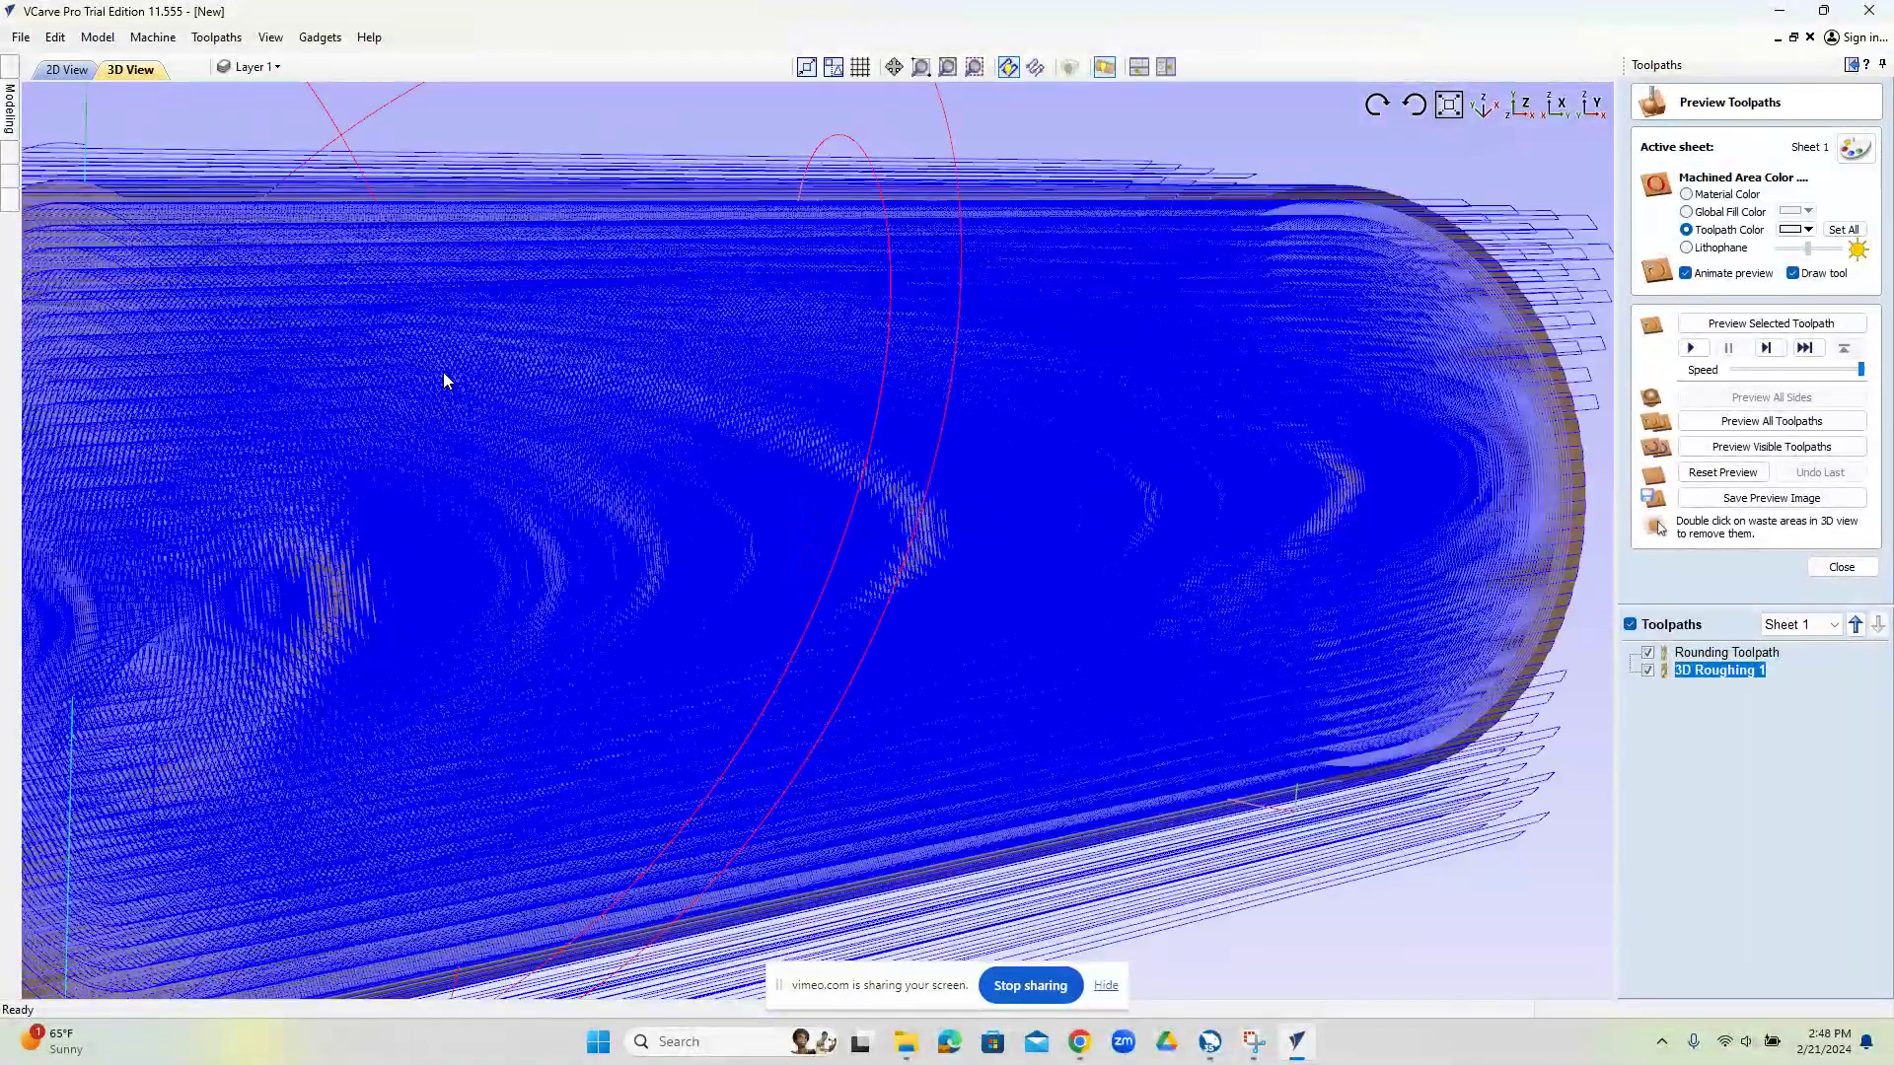
{"action": "scroll", "coordinate": [444, 375], "scroll_direction": "down", "scroll_amount": 3}
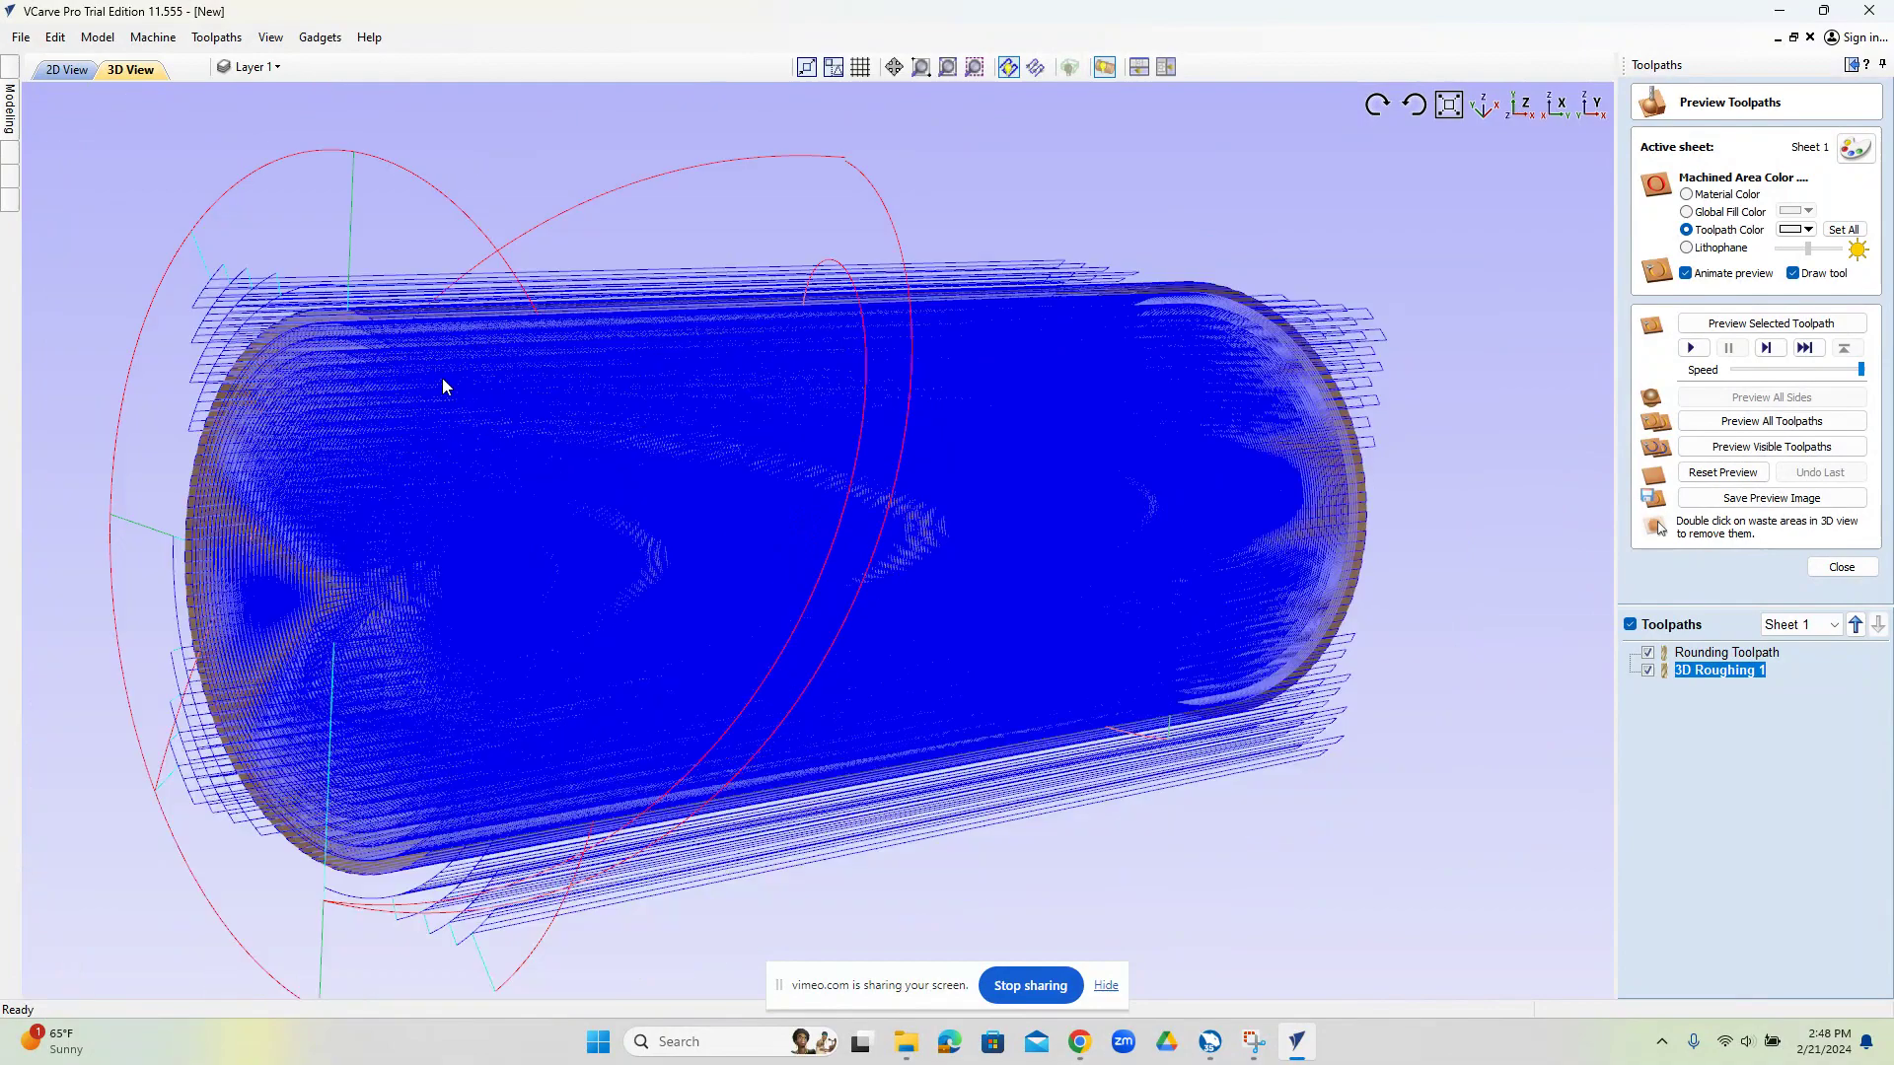
Hide the Rounding Toolpath and reopen 3D Roughing 1 to edit its raster angle.
{"action": "left_click", "coordinate": [1647, 653]}
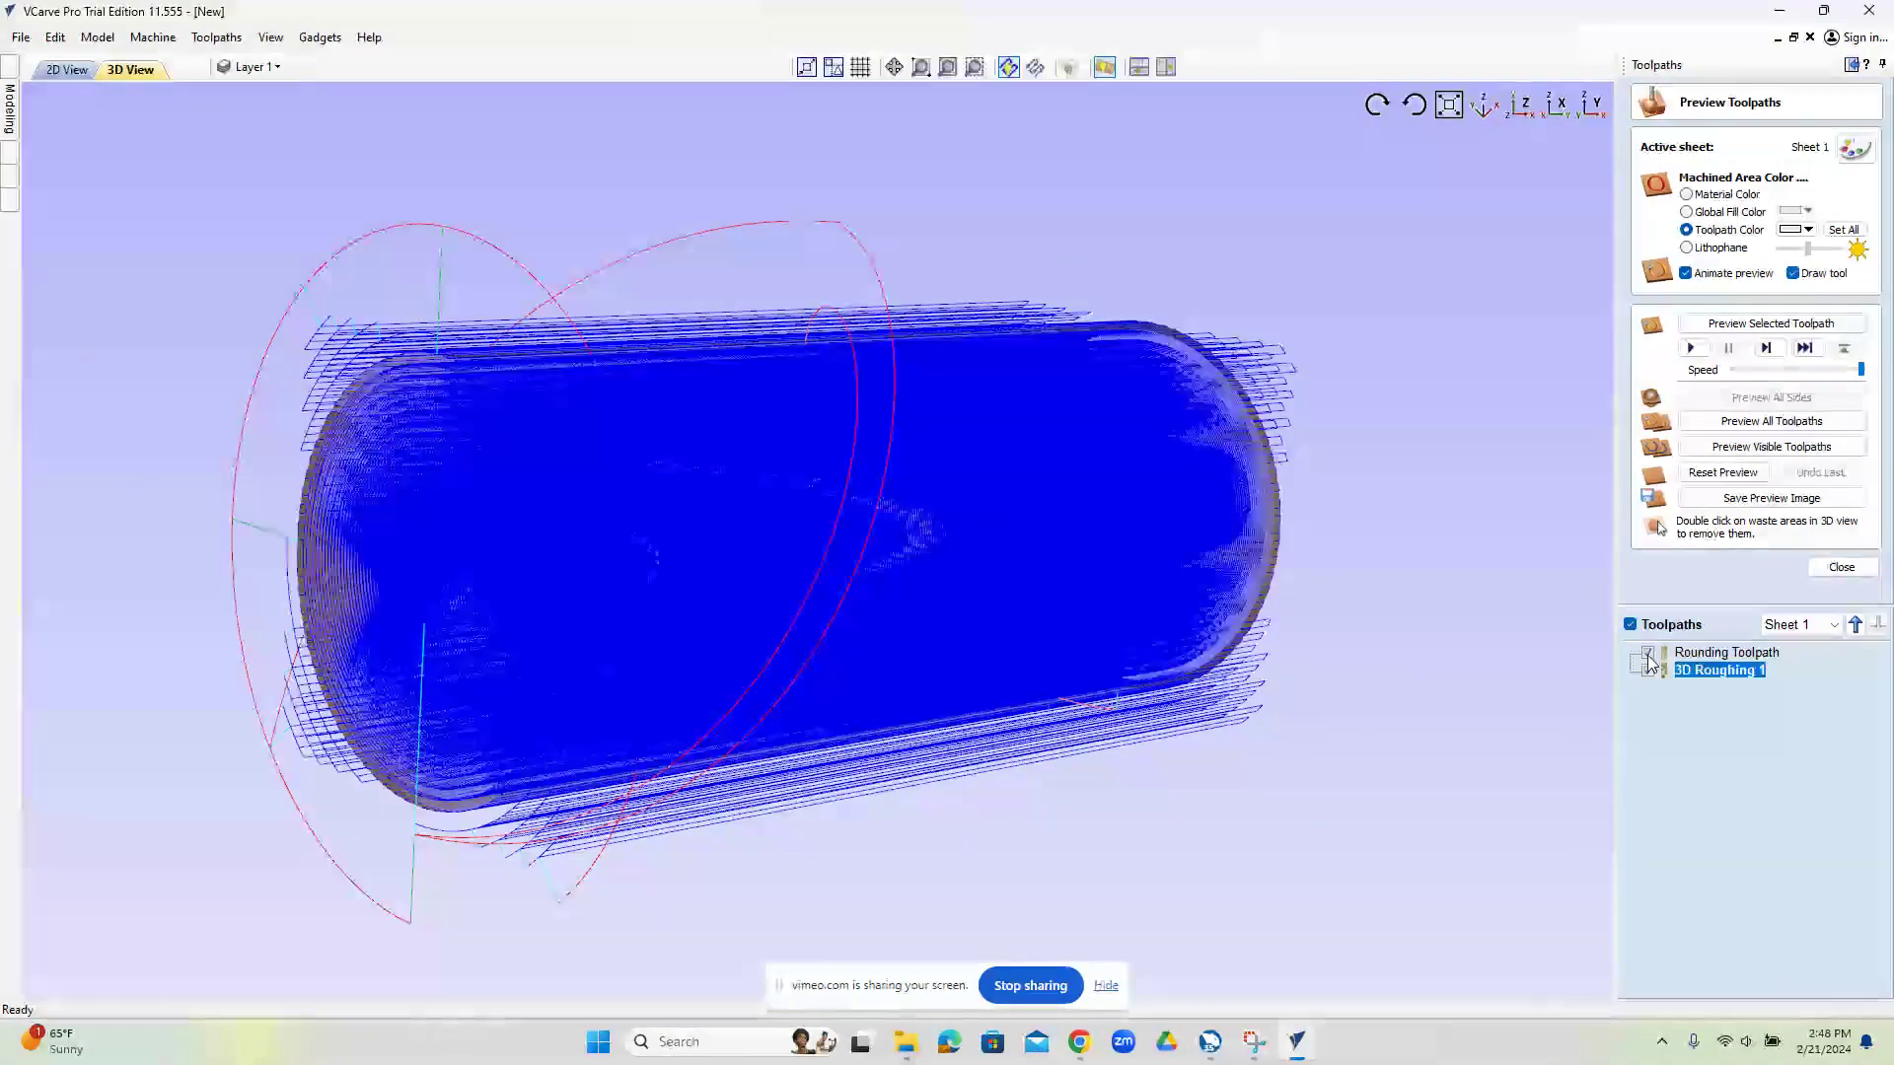
{"action": "scroll", "coordinate": [1222, 419], "scroll_direction": "up", "scroll_amount": 3}
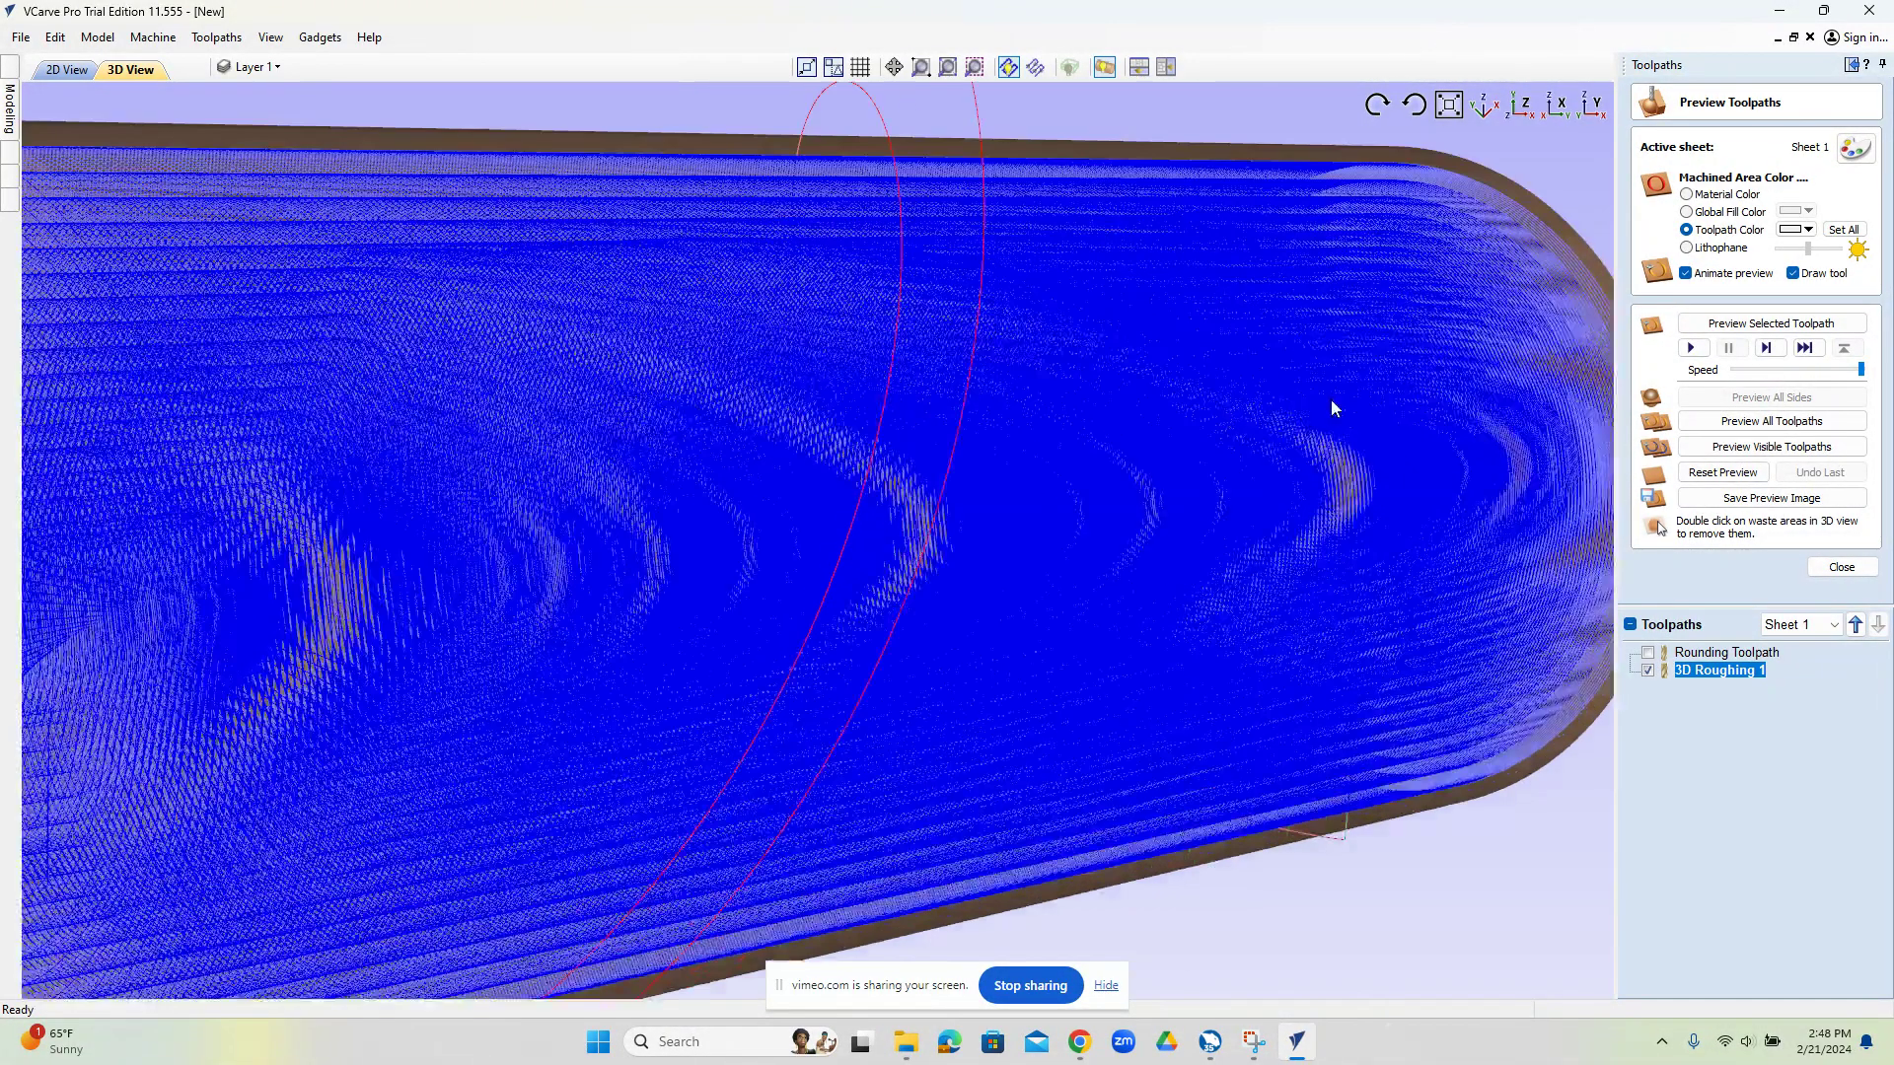
{"action": "left_click_drag", "start_coordinate": [1221, 372], "coordinate": [952, 486]}
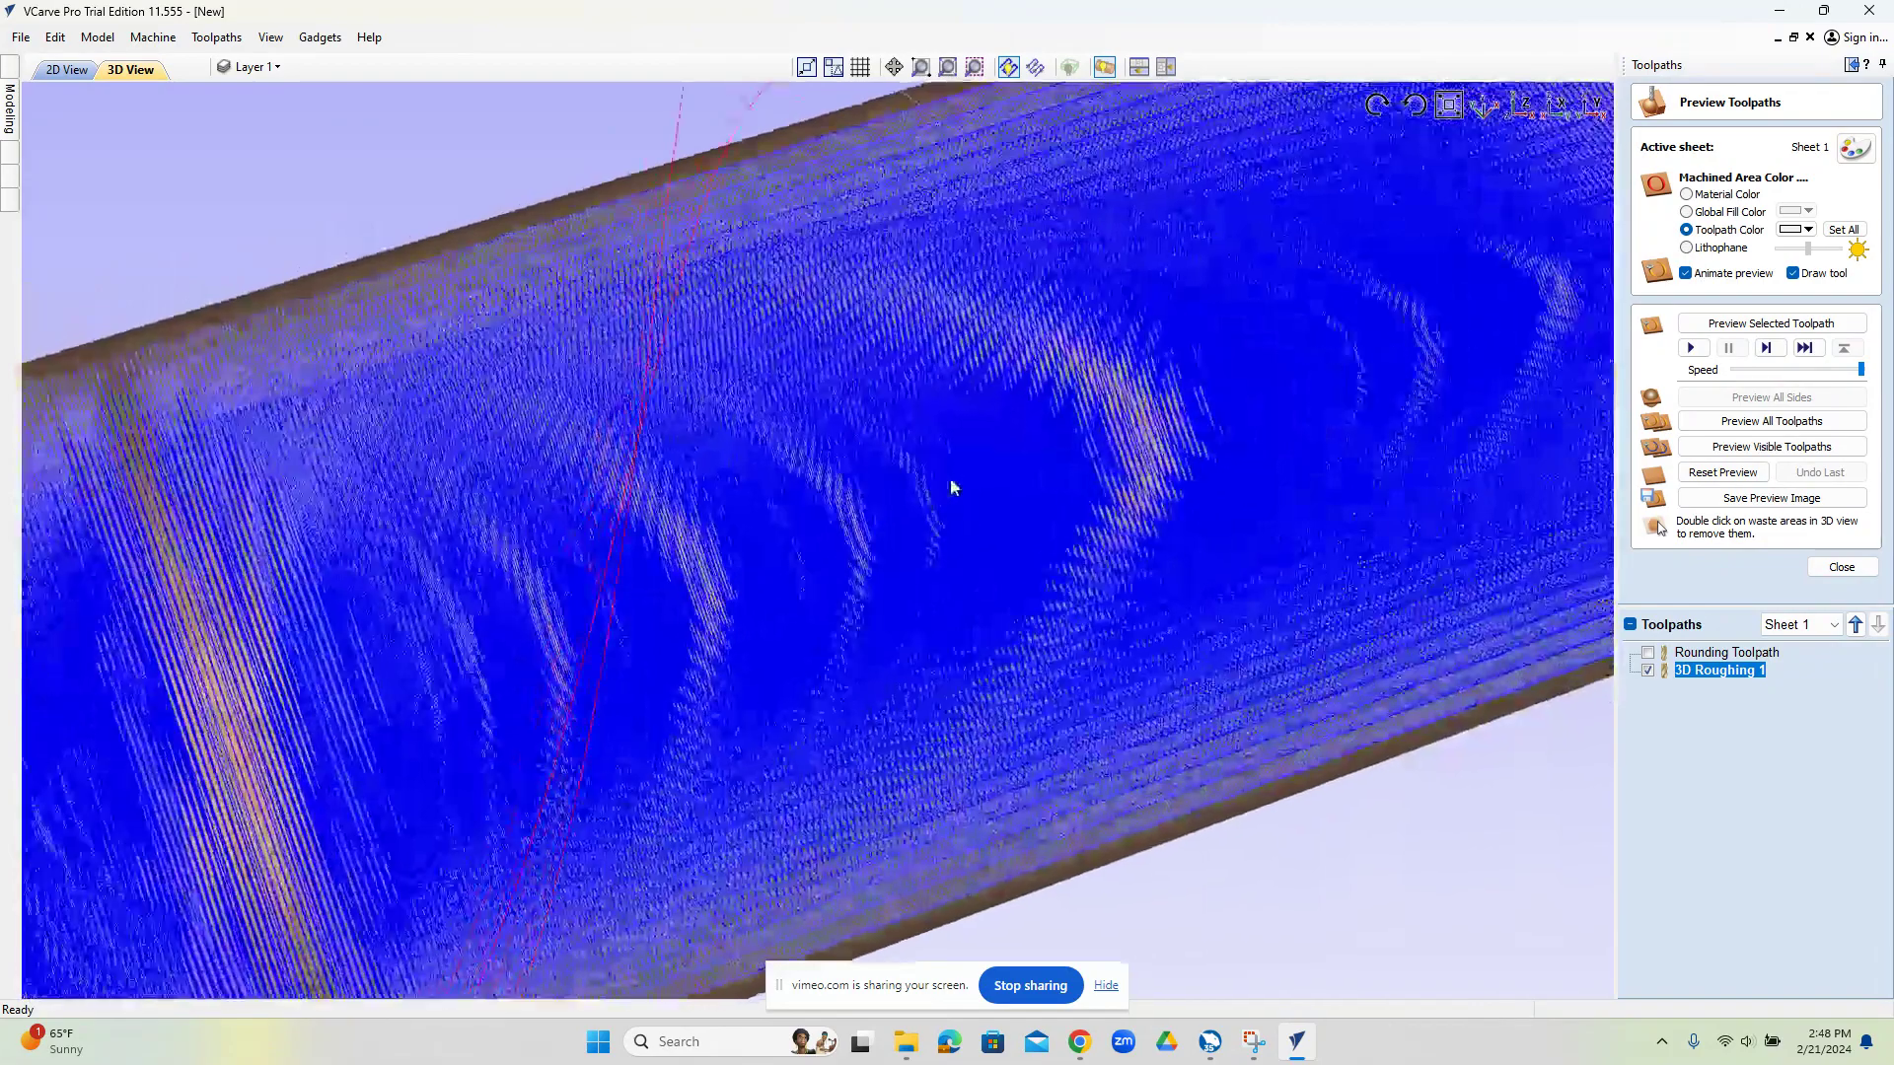
{"action": "scroll", "coordinate": [570, 479], "scroll_direction": "down", "scroll_amount": 3}
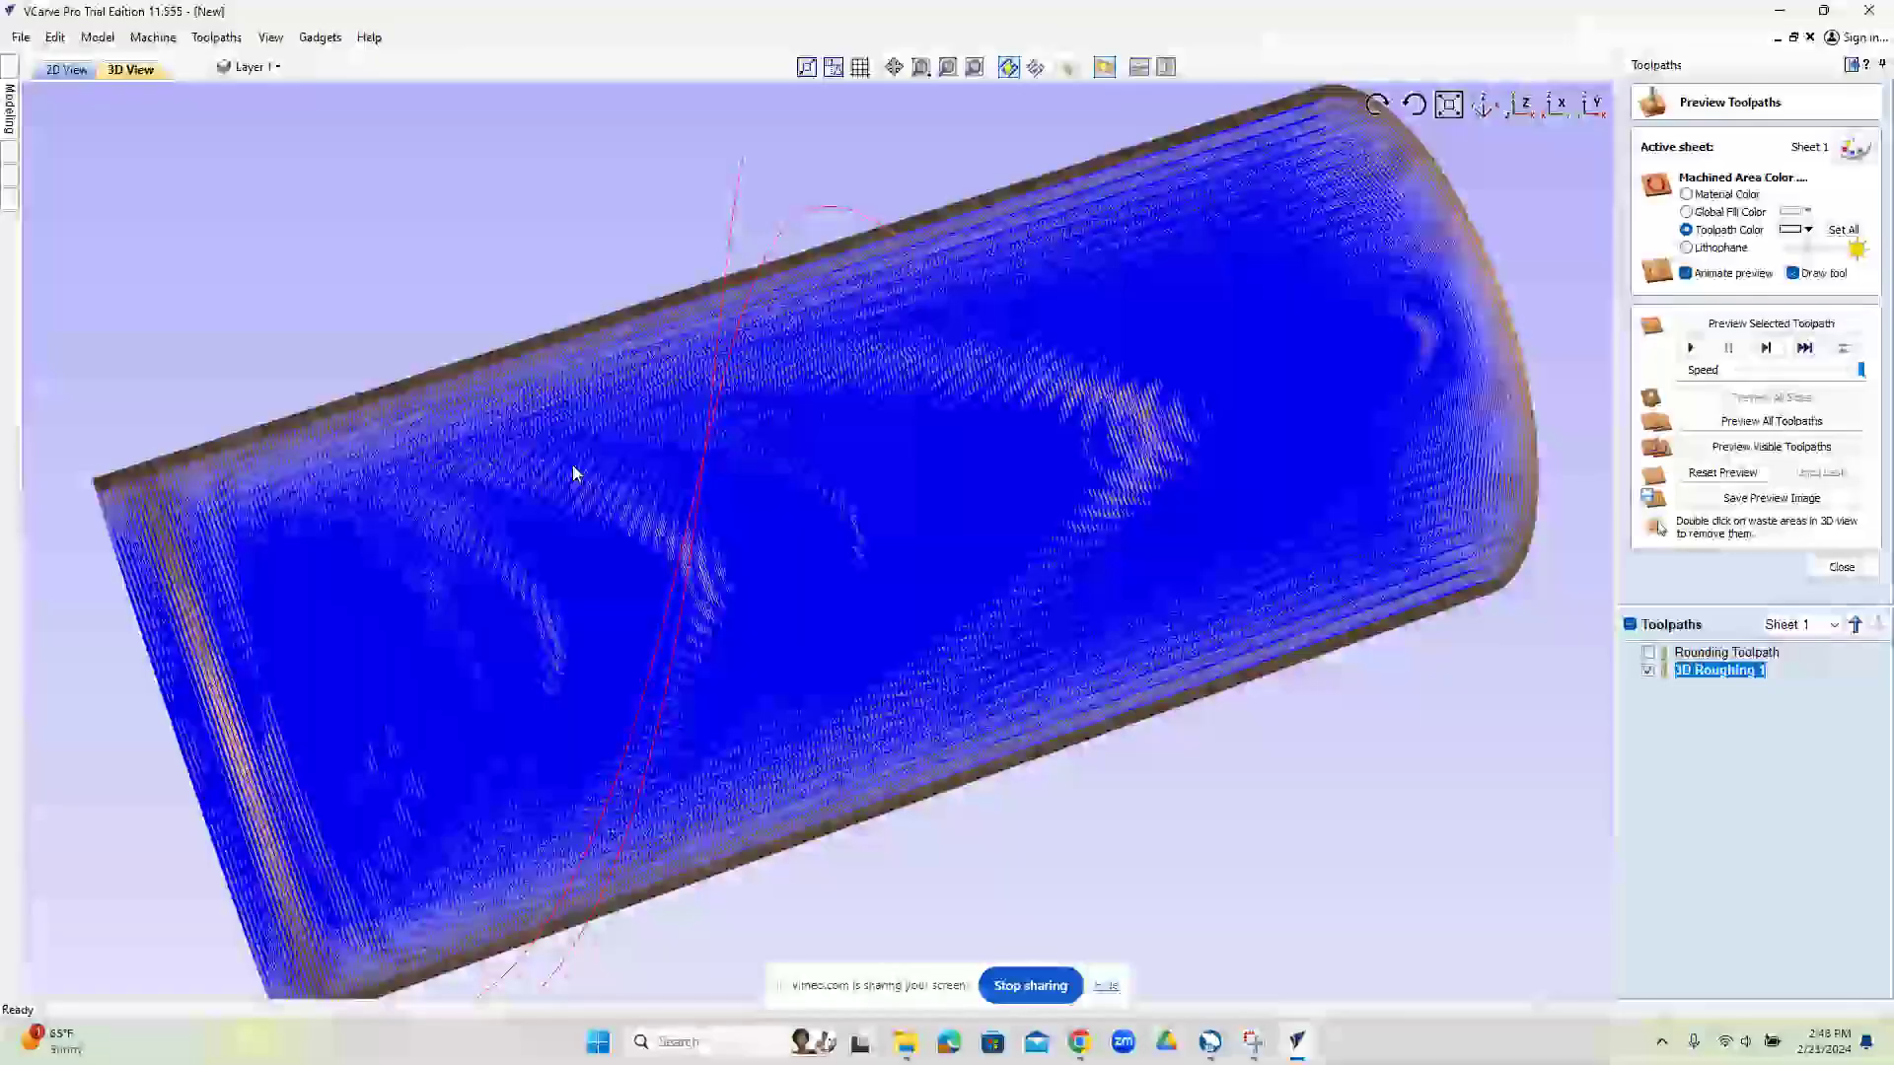
{"action": "double_click", "coordinate": [1709, 673]}
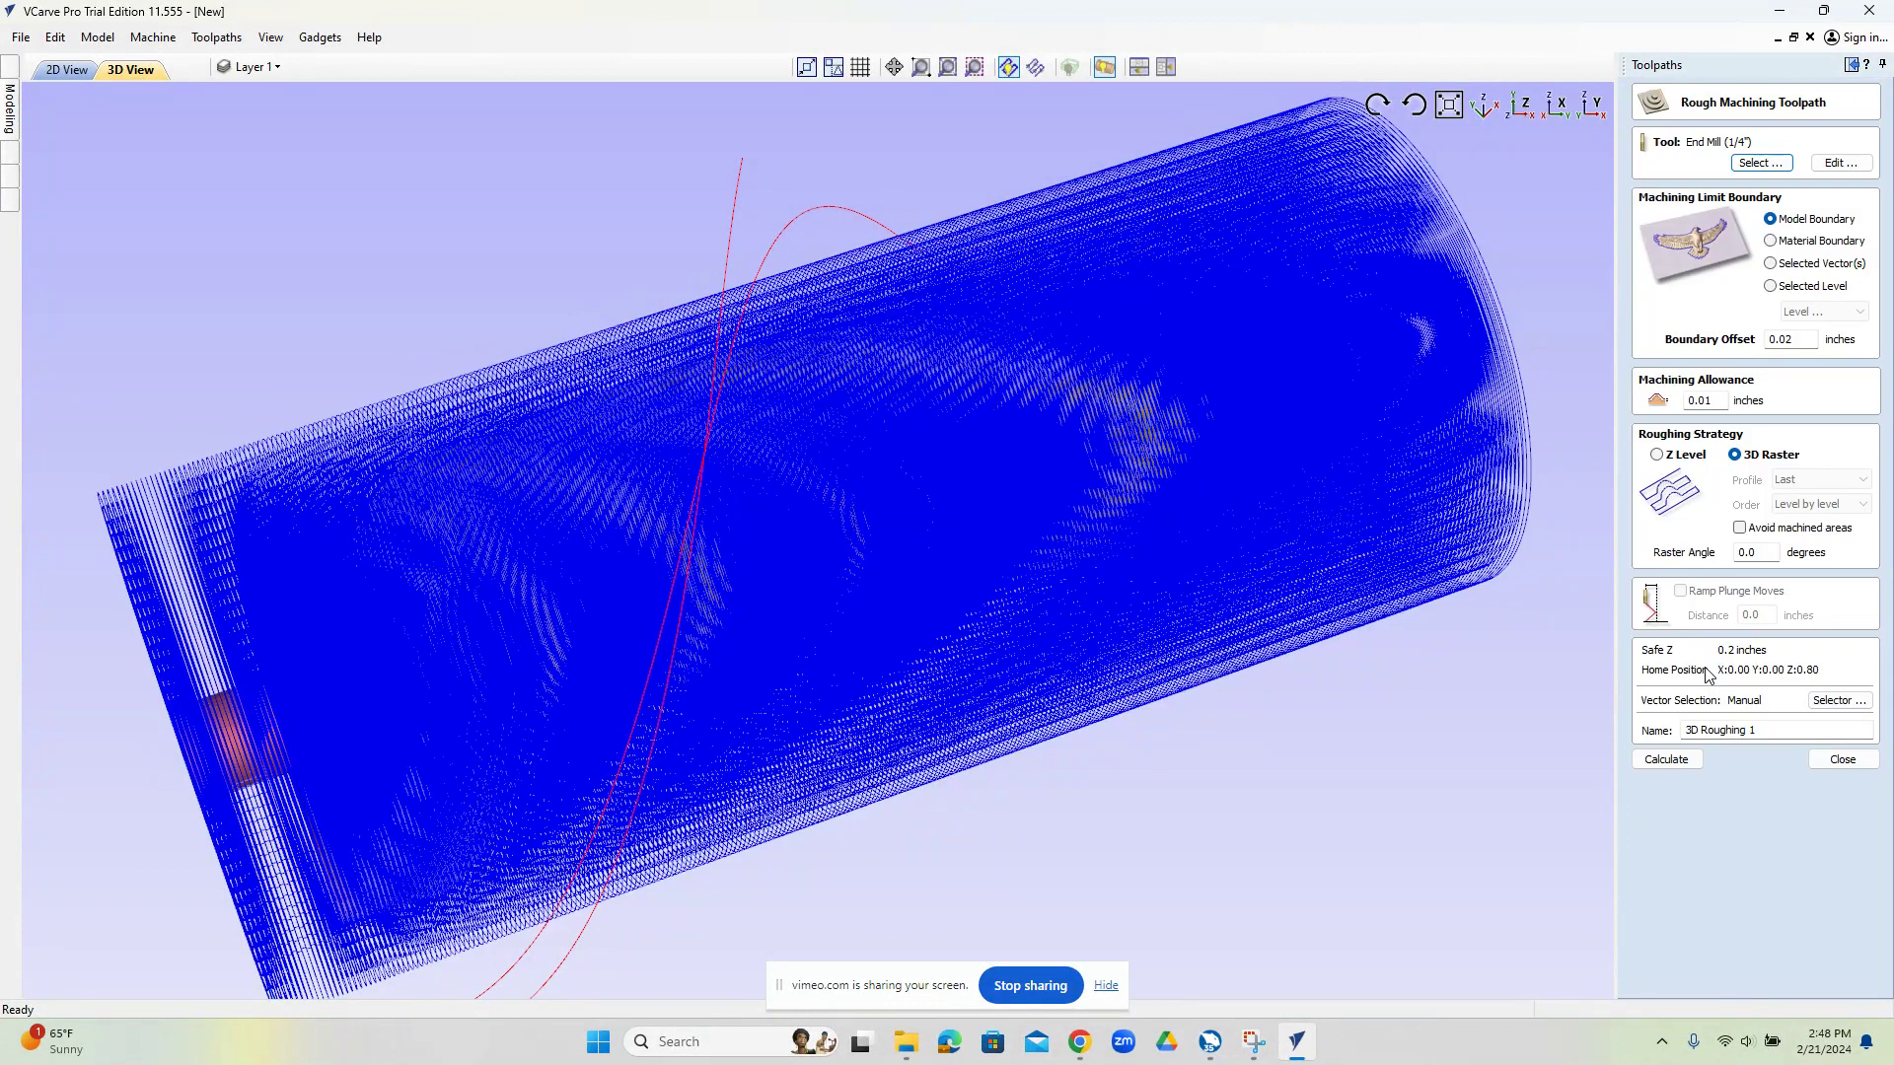
{"action": "double_click", "coordinate": [1743, 555]}
Recalculate the roughing with a 90 raster angle, inspect the roughed cylinder, and close the preview.
{"action": "type", "text": "90"}
{"action": "left_click", "coordinate": [1666, 760]}
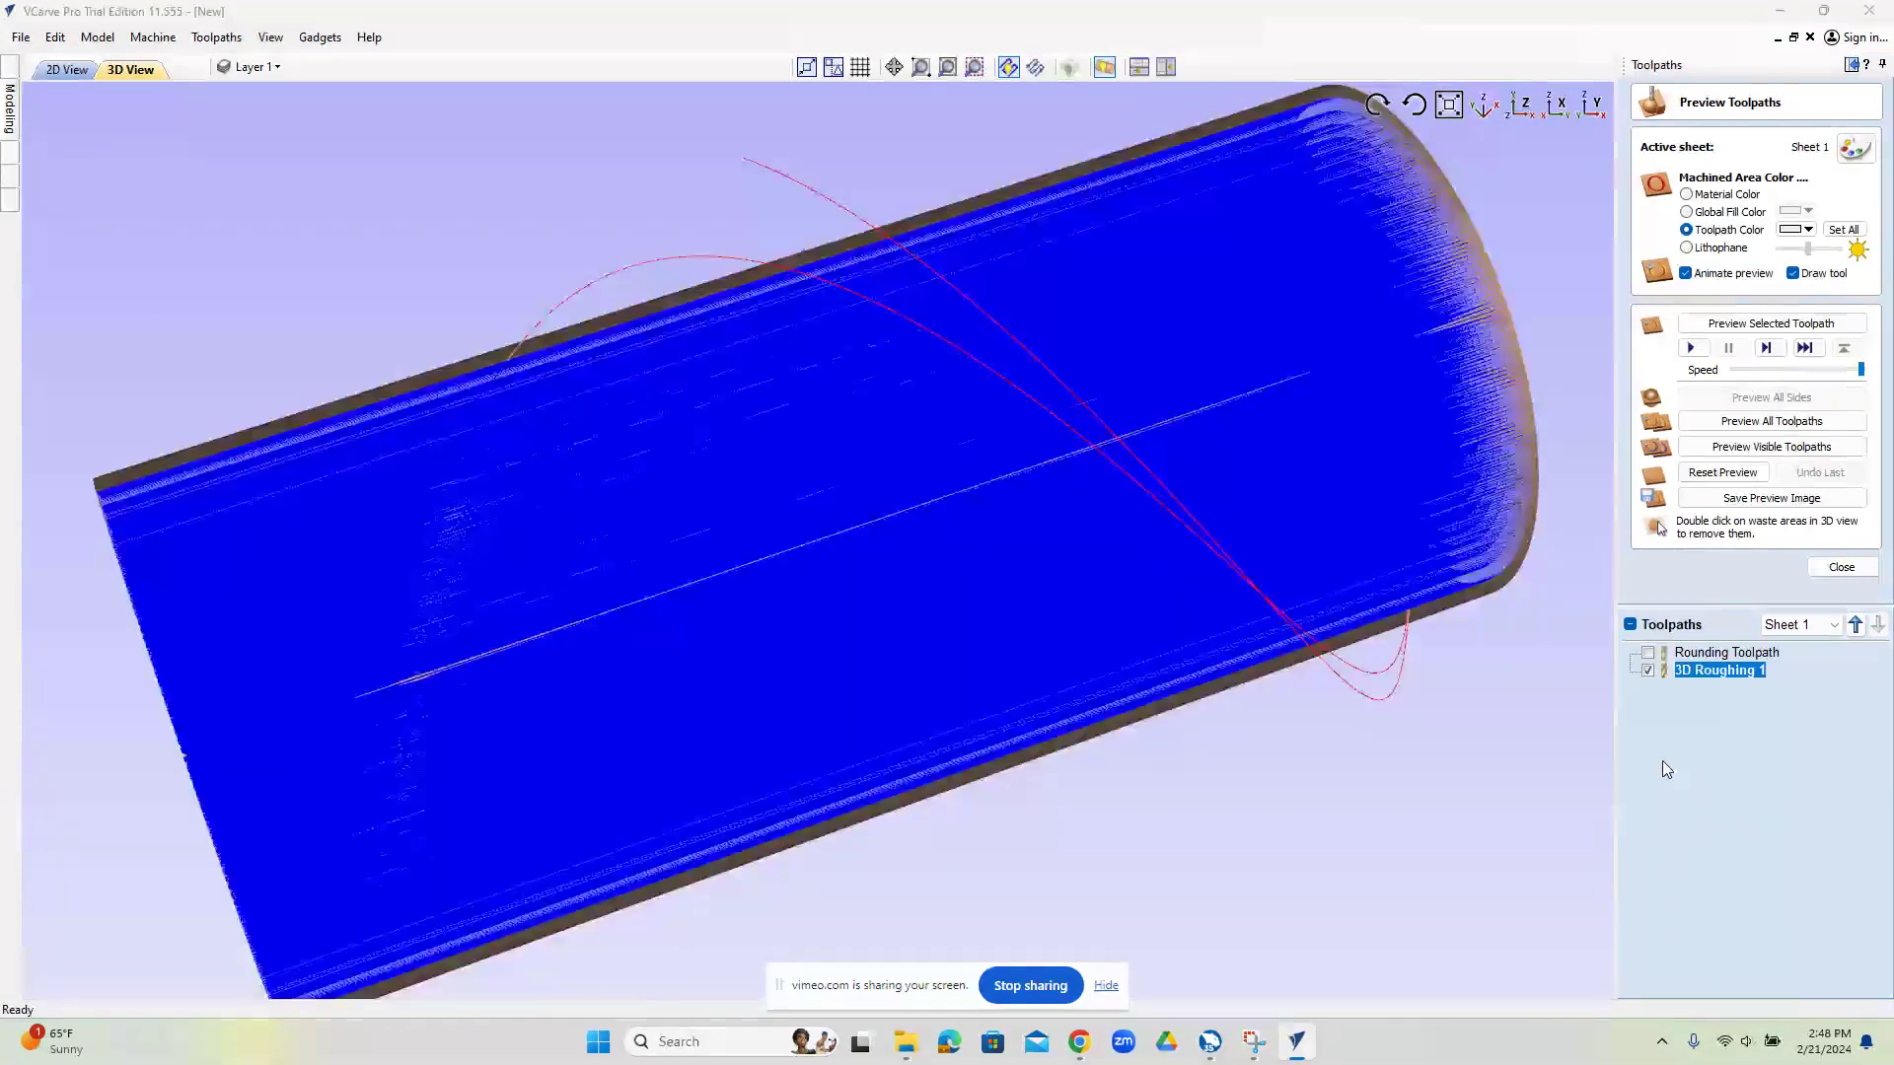
{"action": "left_click_drag", "start_coordinate": [935, 491], "coordinate": [94, 456]}
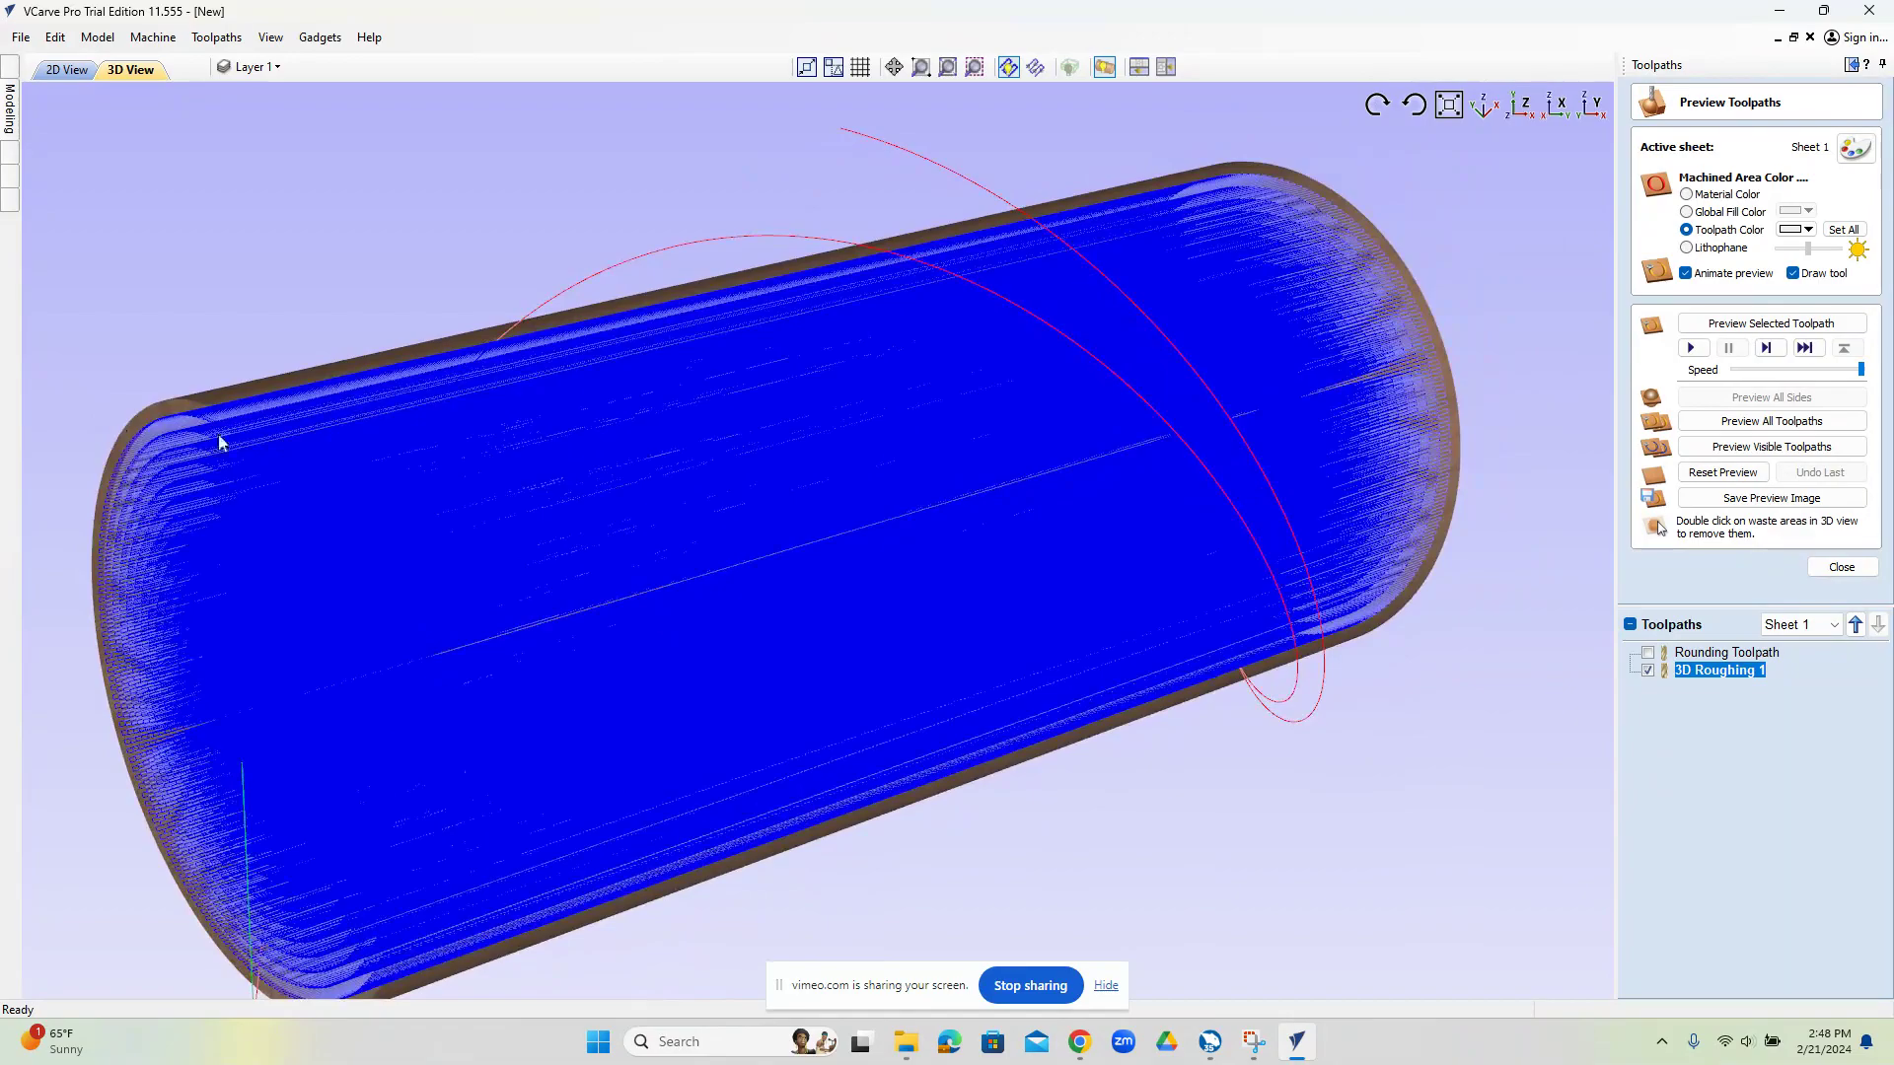
{"action": "scroll", "coordinate": [219, 441], "scroll_direction": "up", "scroll_amount": 3}
{"action": "scroll", "coordinate": [321, 227], "scroll_direction": "up", "scroll_amount": 3}
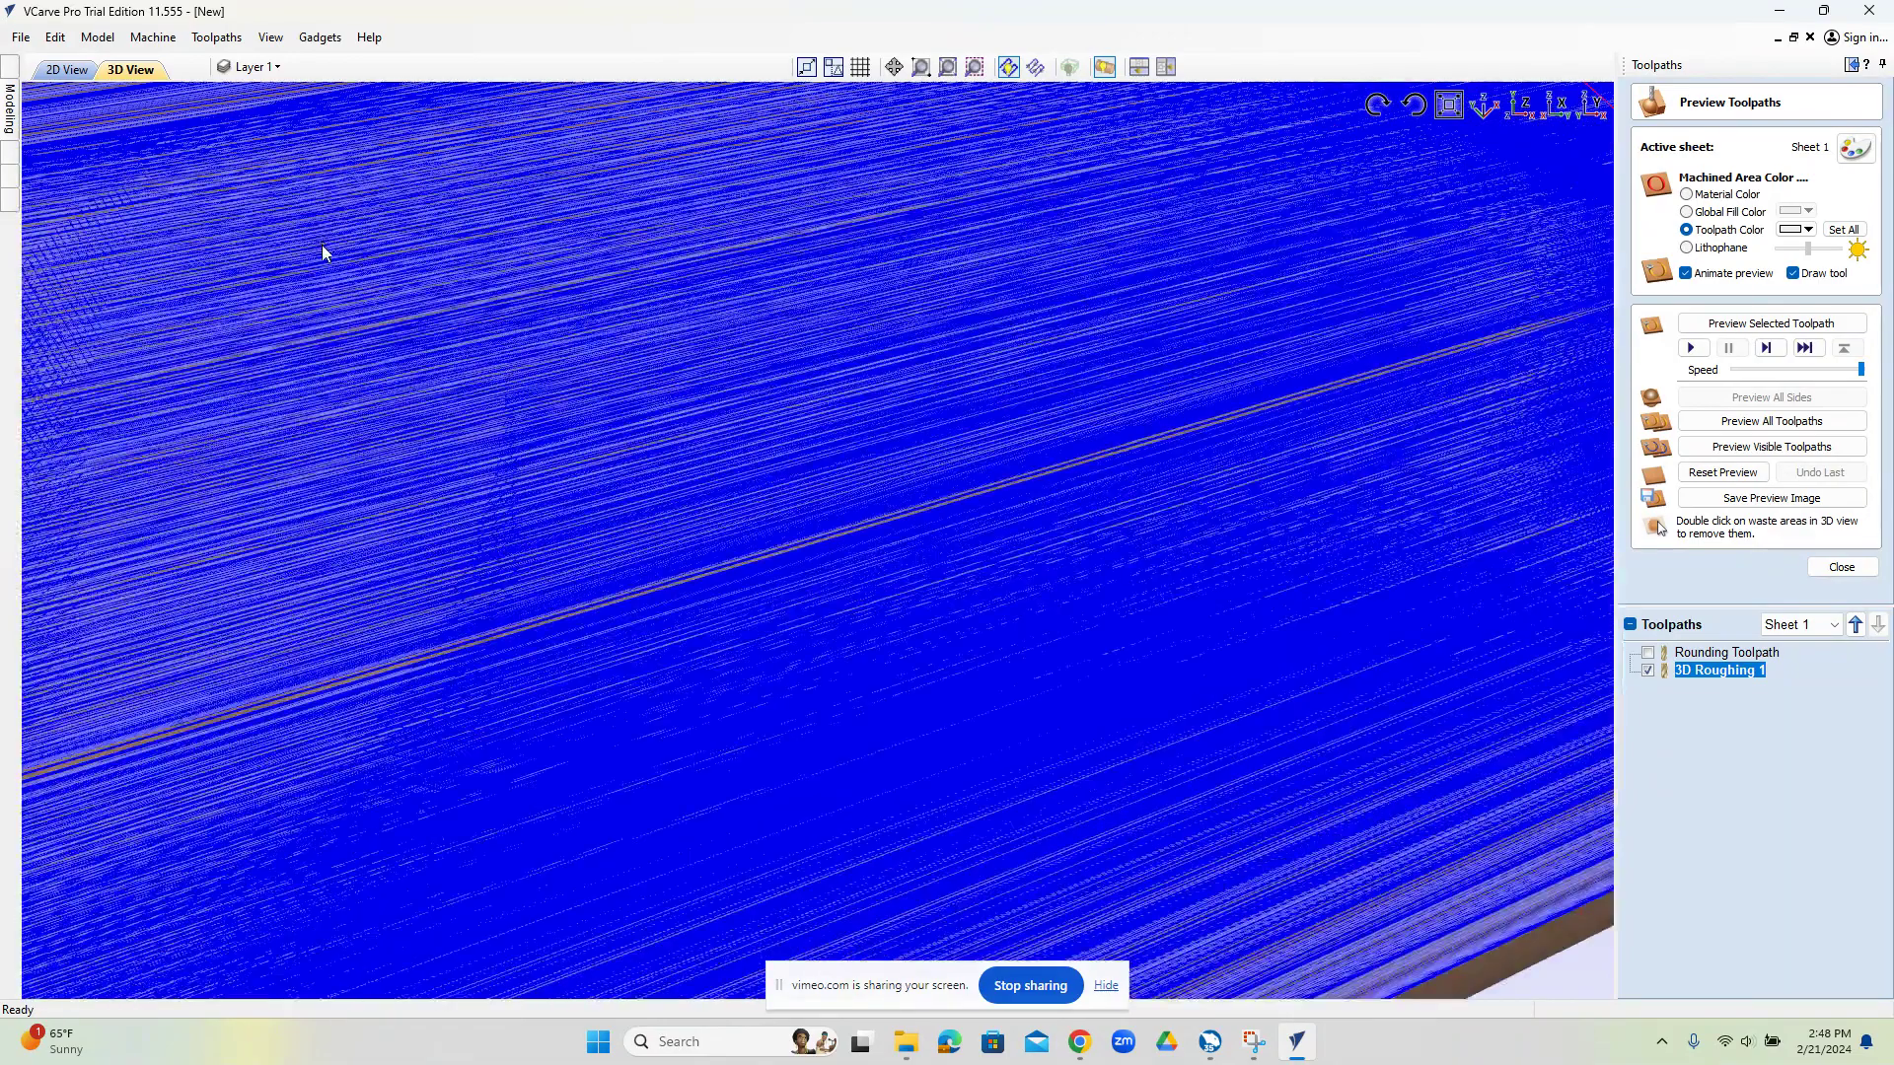
{"action": "scroll", "coordinate": [323, 246], "scroll_direction": "down", "scroll_amount": 5}
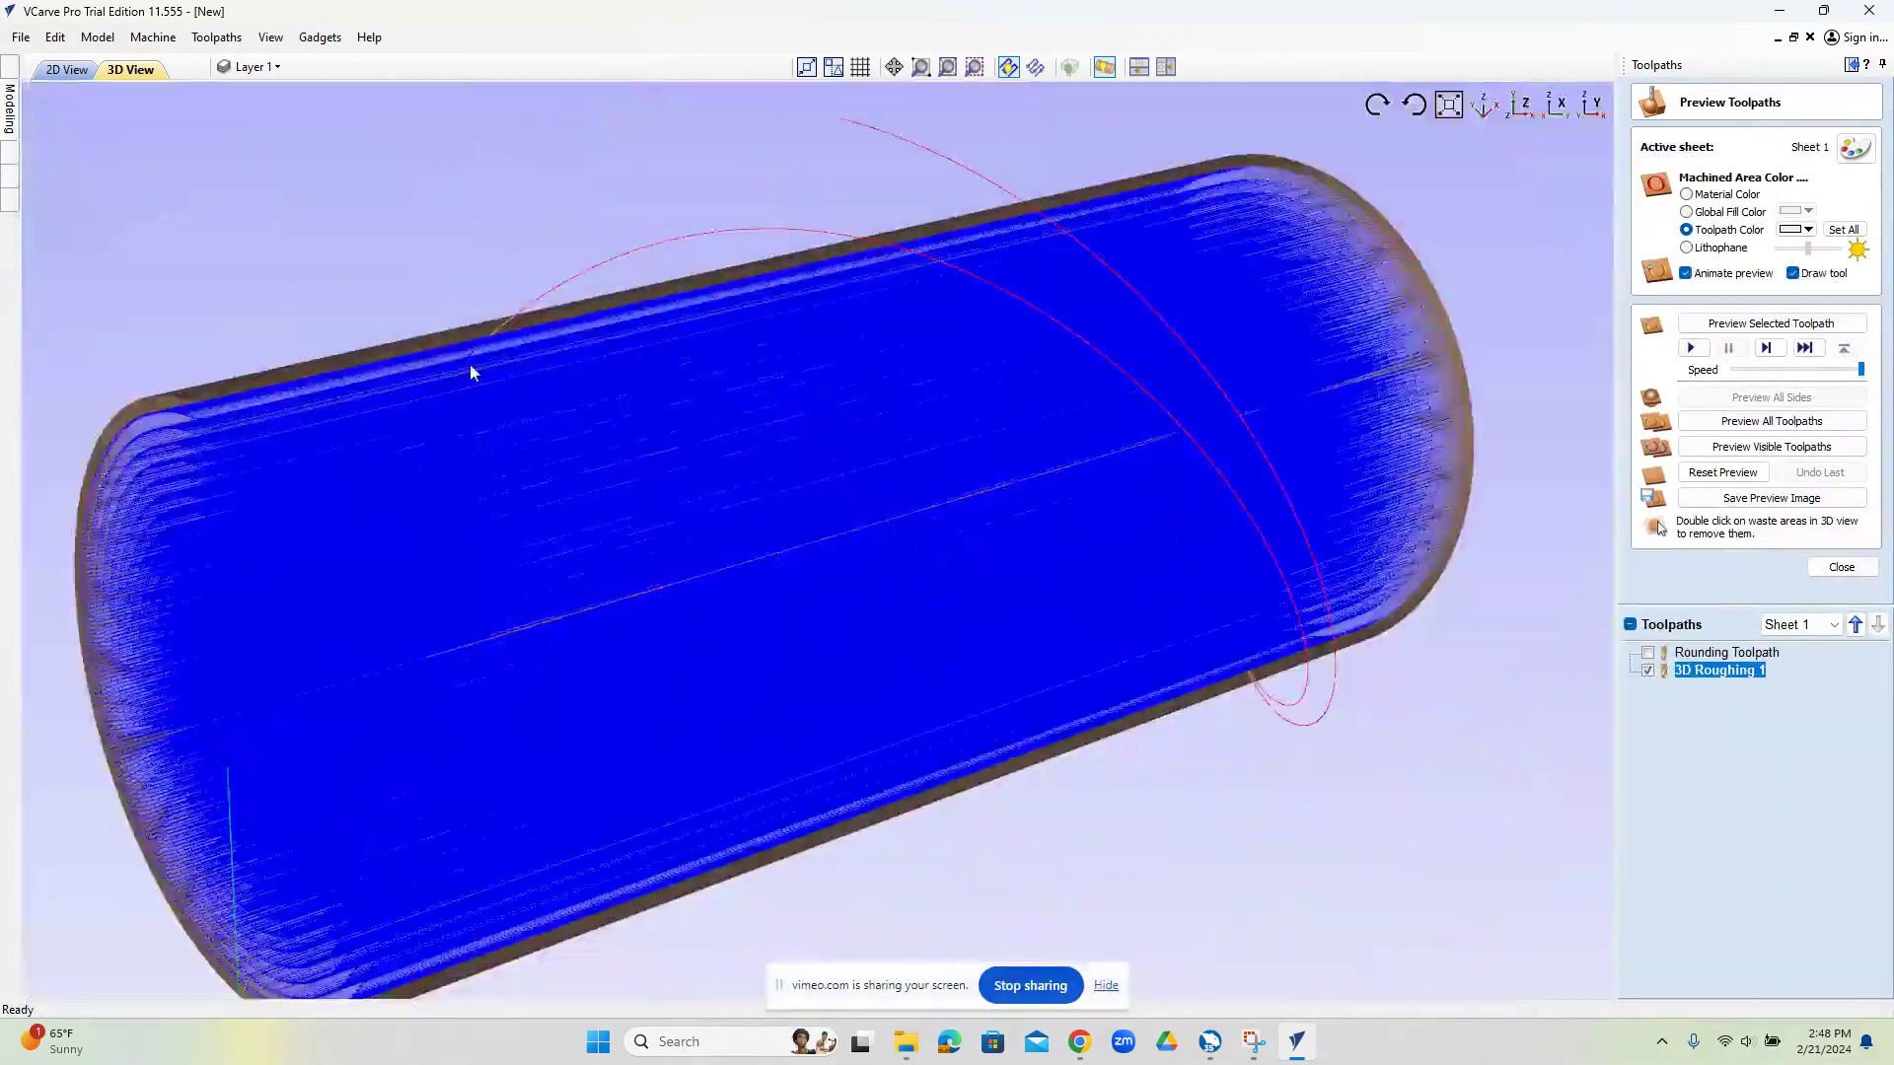
{"action": "scroll", "coordinate": [471, 370], "scroll_direction": "down", "scroll_amount": 2}
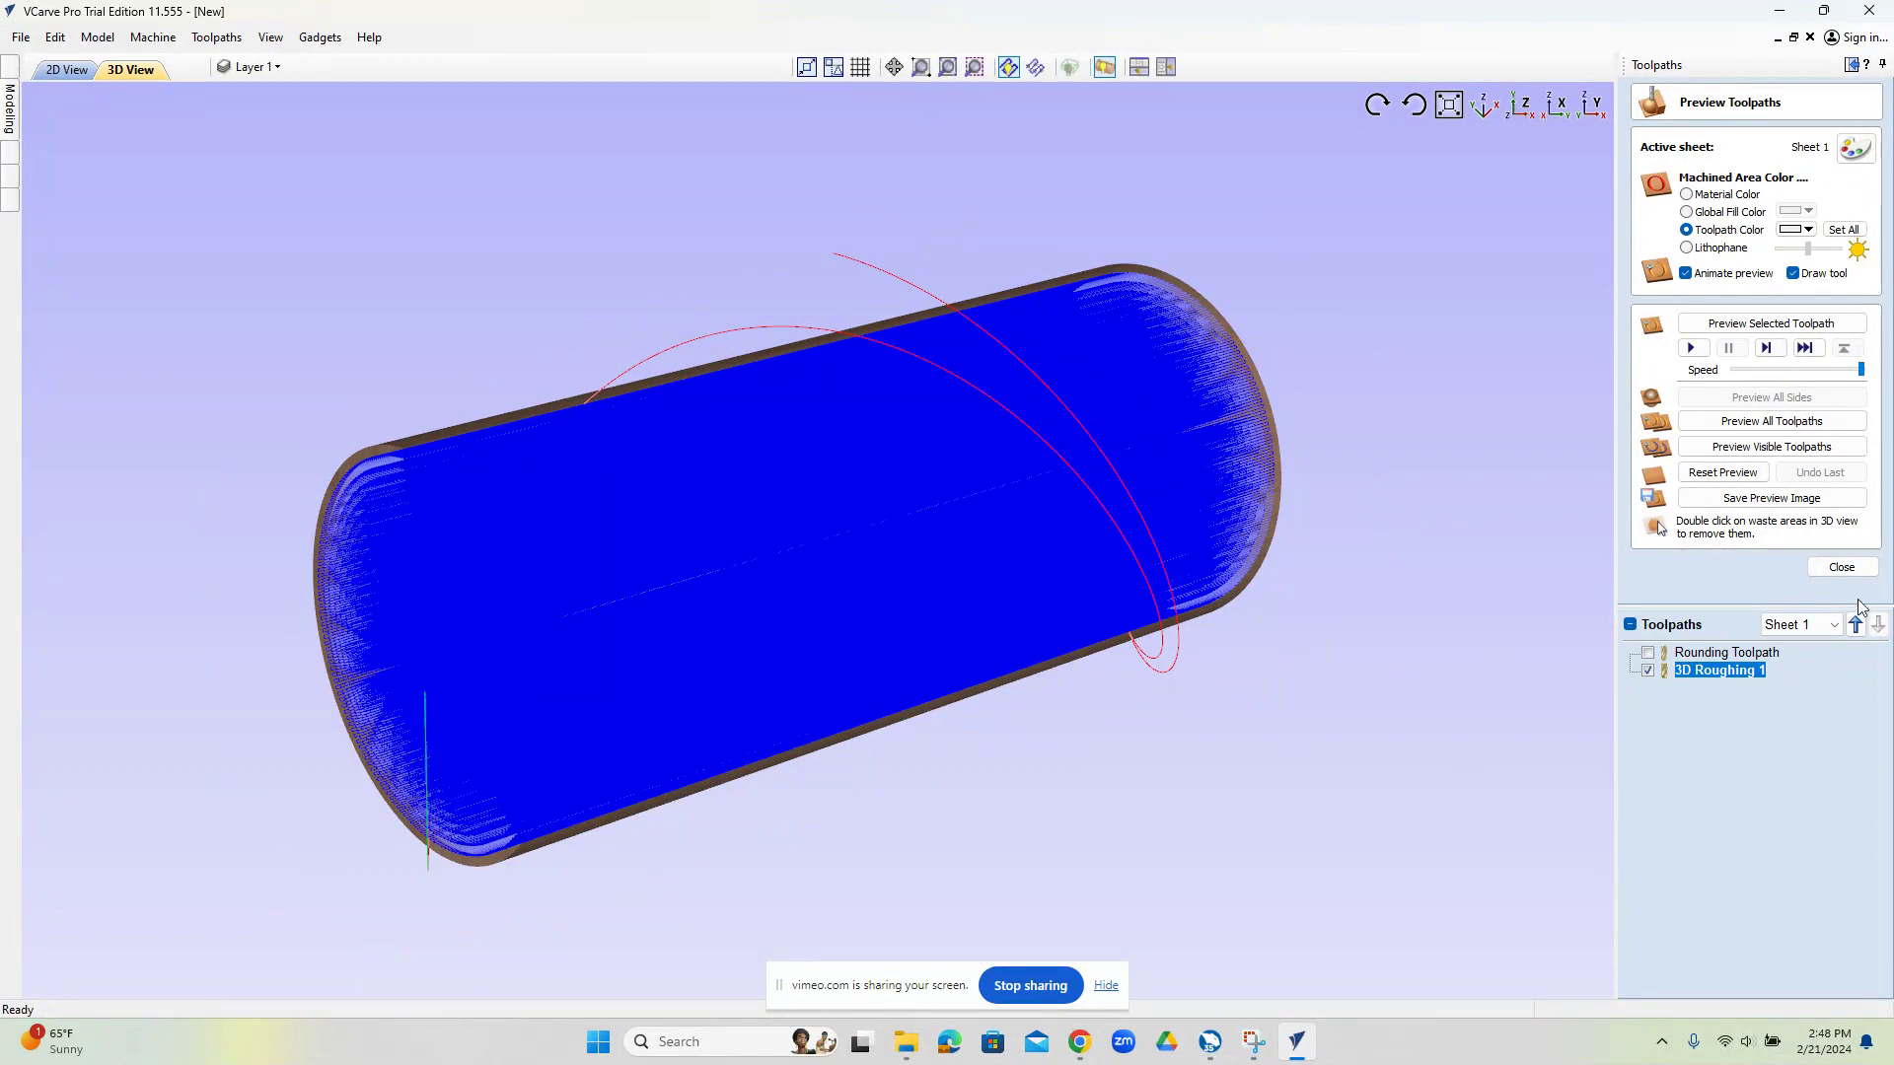
{"action": "left_click", "coordinate": [1842, 569]}
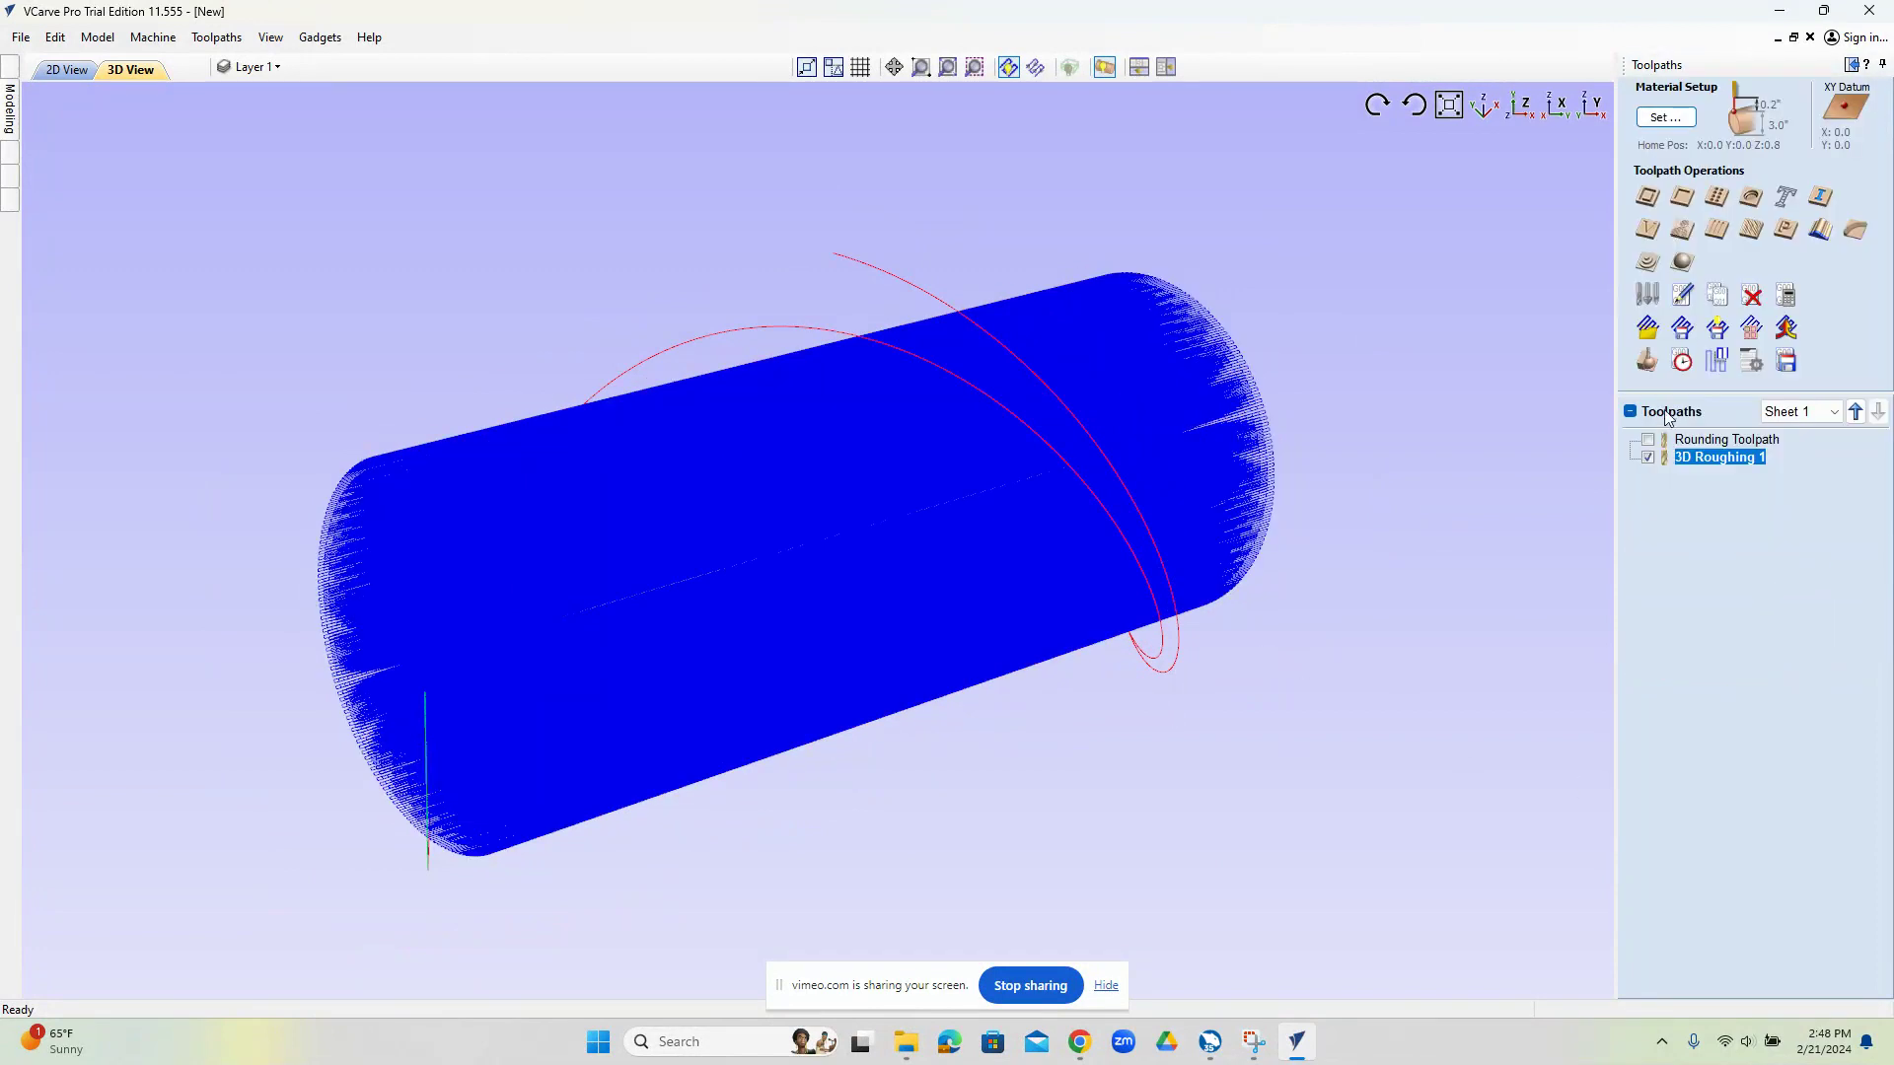
Calculate the new 3D Finish 1 toolpath and play its machining simulation.
{"action": "left_click", "coordinate": [1684, 264]}
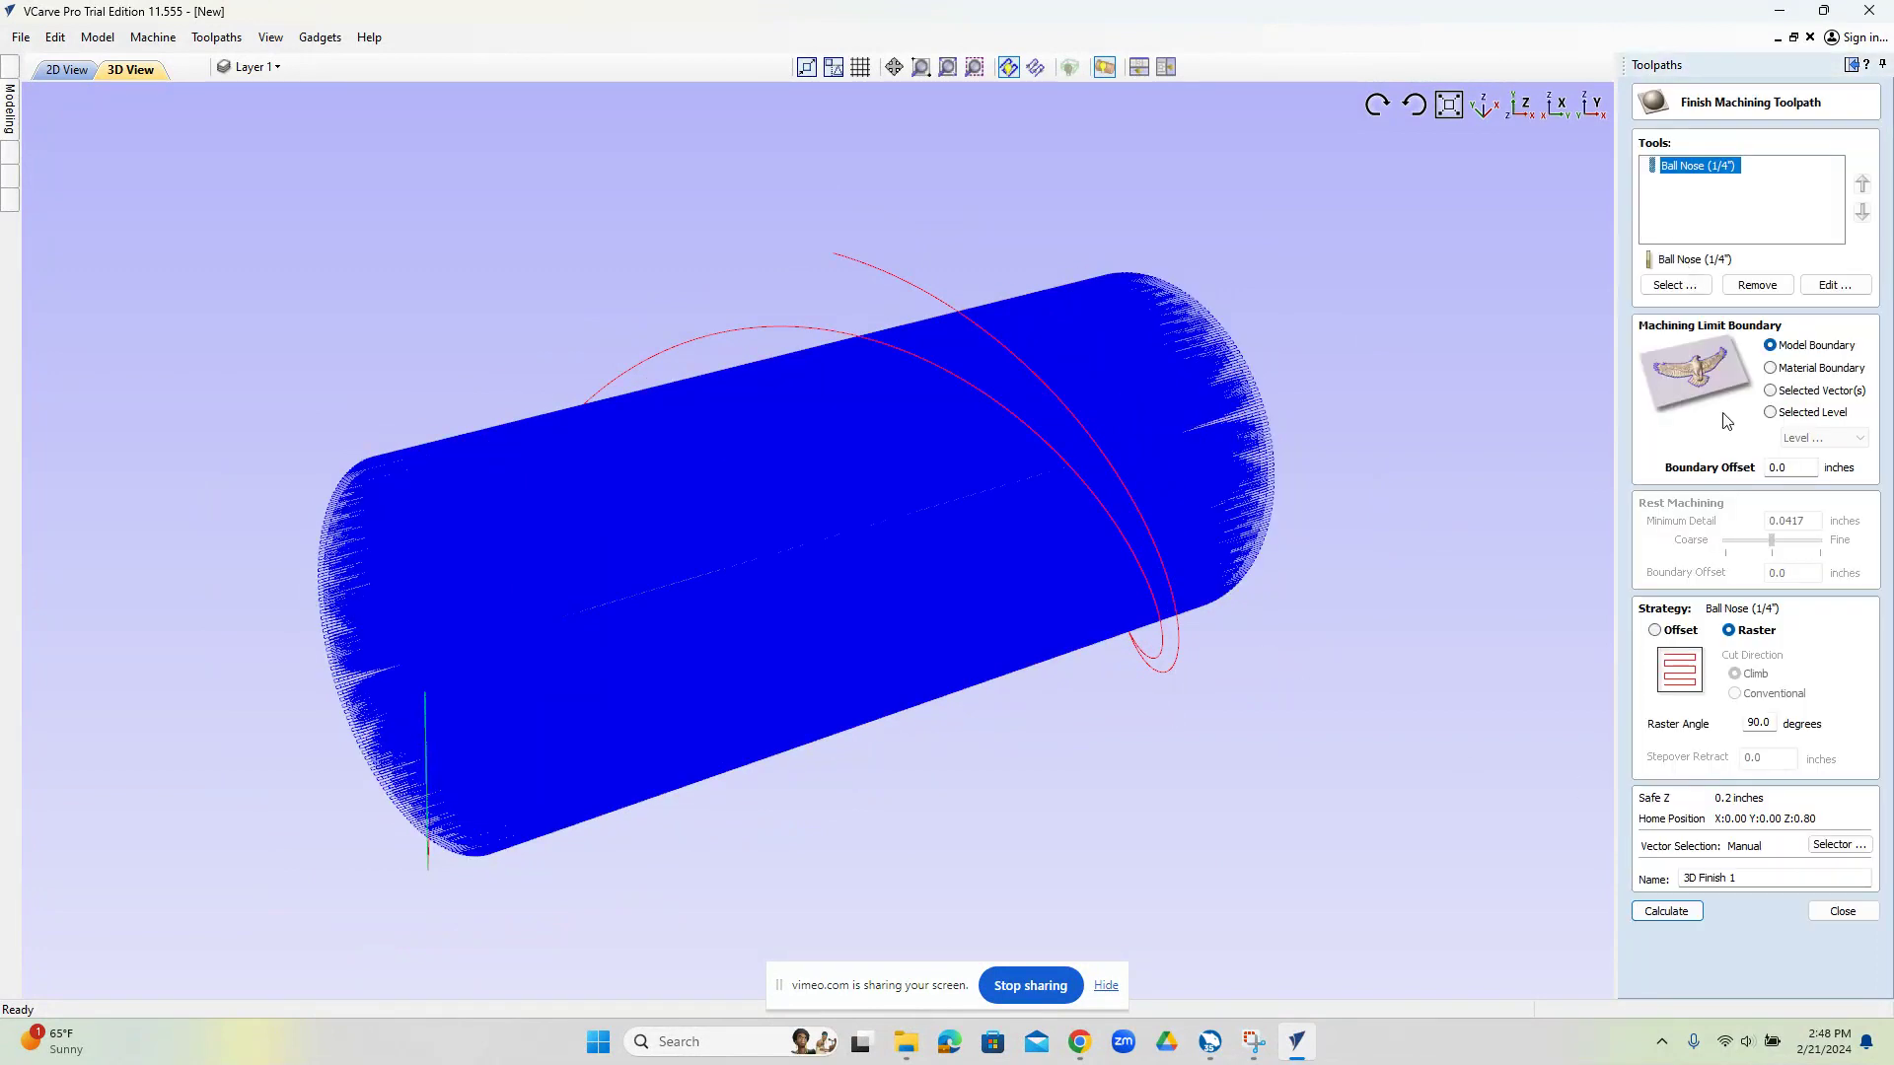
{"action": "left_click", "coordinate": [1648, 911]}
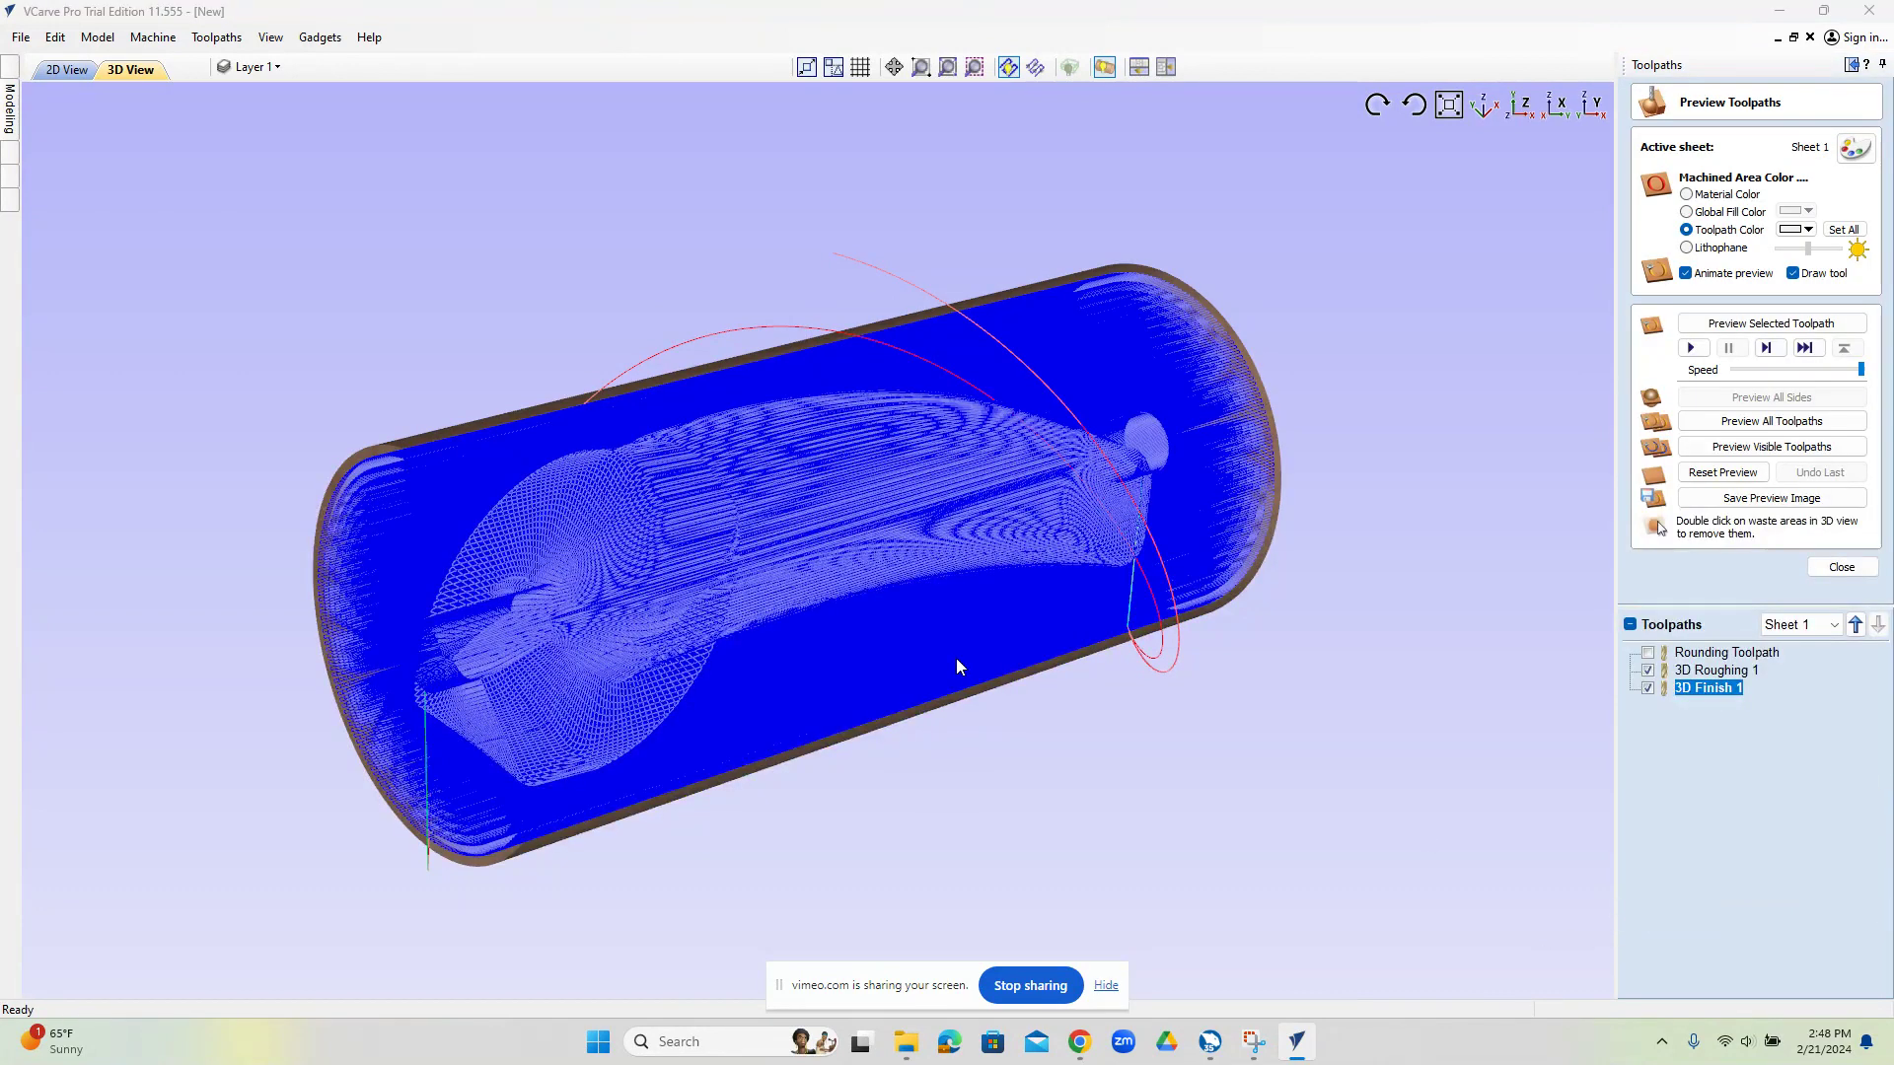
{"action": "left_click", "coordinate": [1692, 351]}
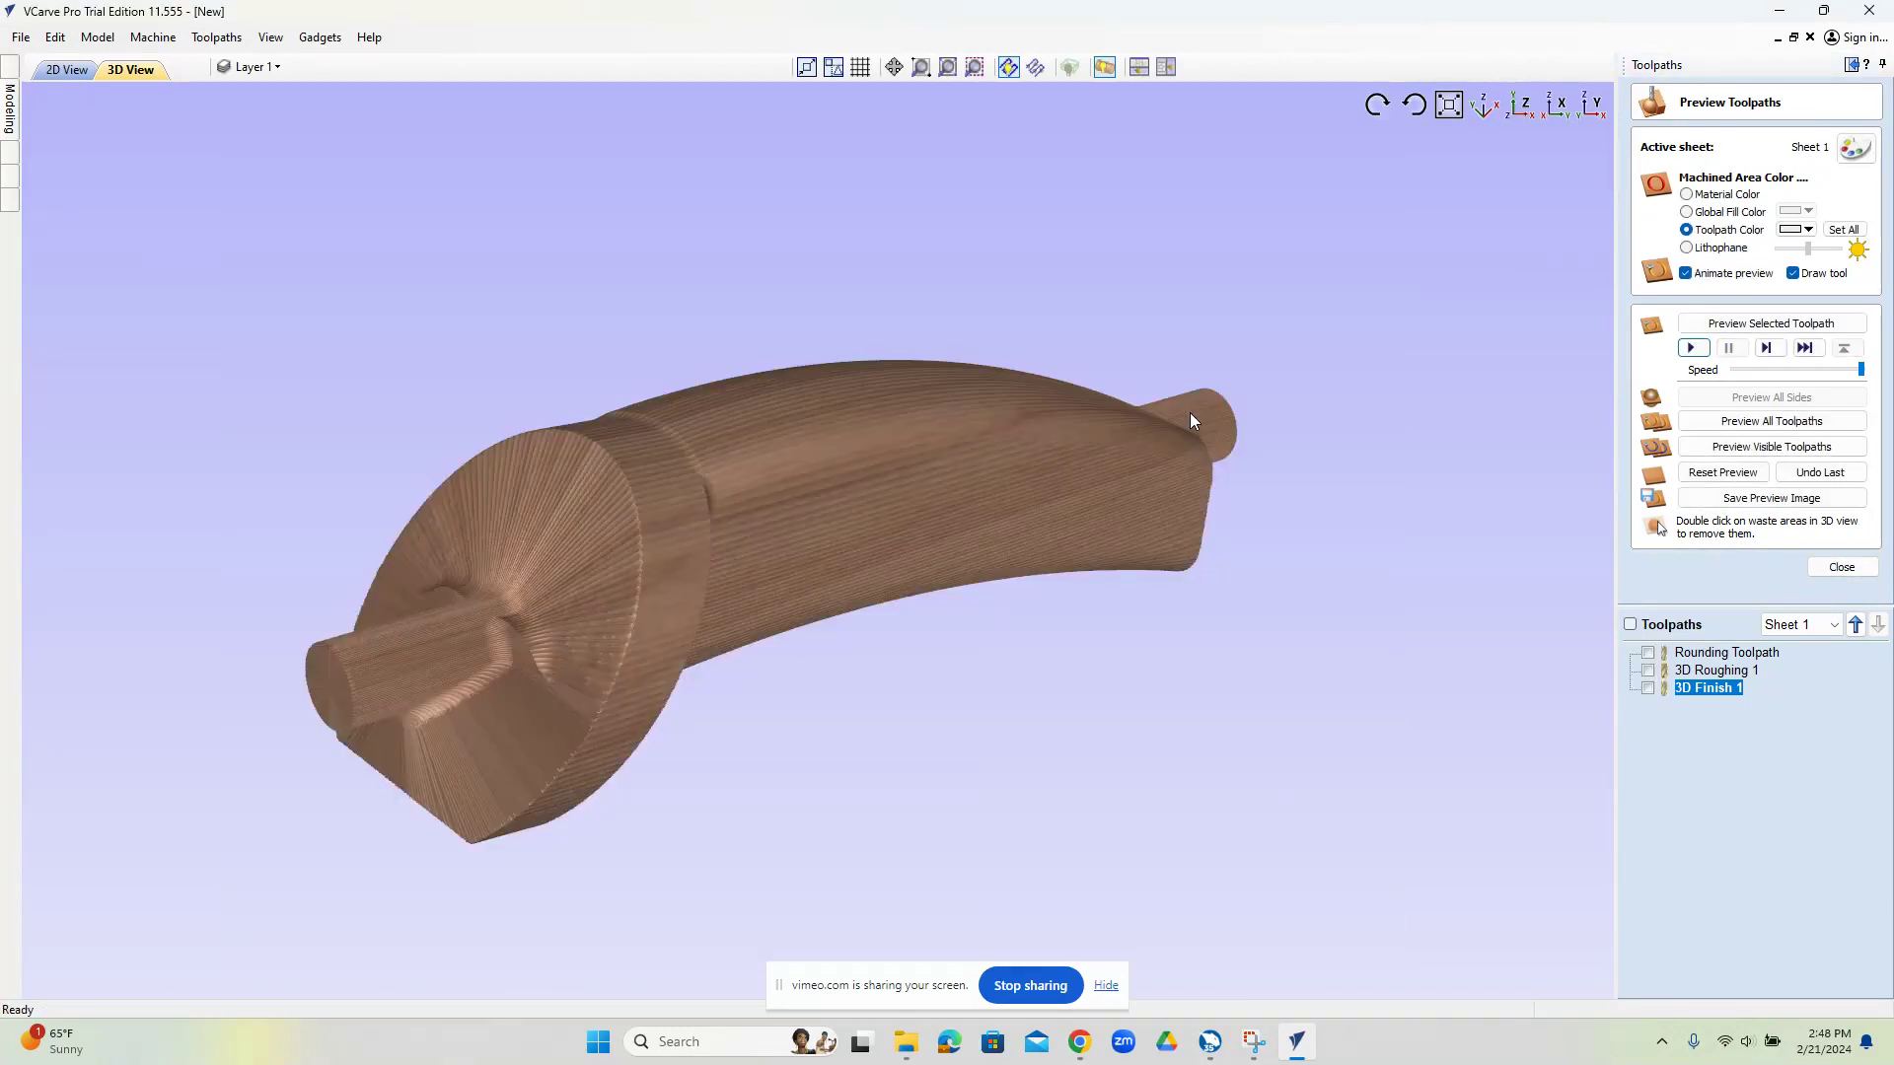
Orbit around the carved handle and display the 3D Finish 1 passes over it.
{"action": "left_click_drag", "start_coordinate": [970, 694], "coordinate": [797, 586]}
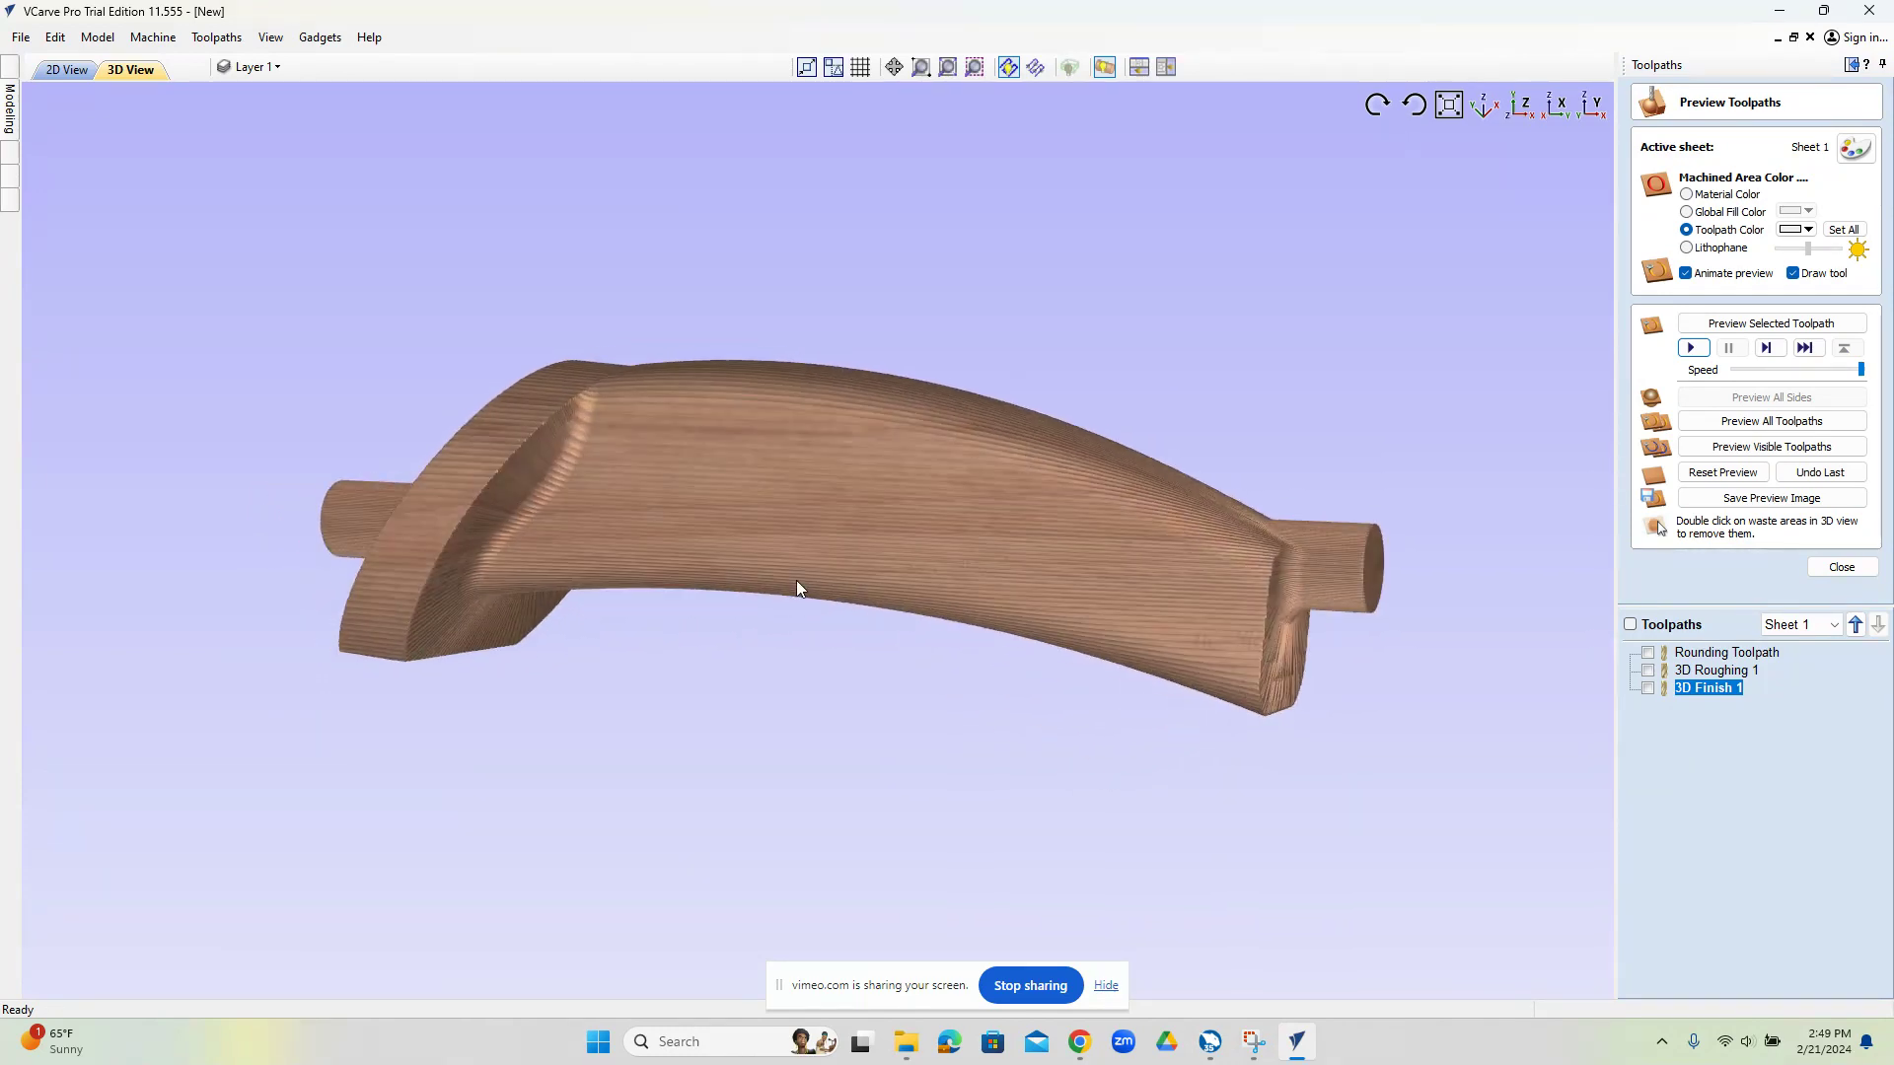
{"action": "left_click_drag", "start_coordinate": [1323, 535], "coordinate": [588, 544]}
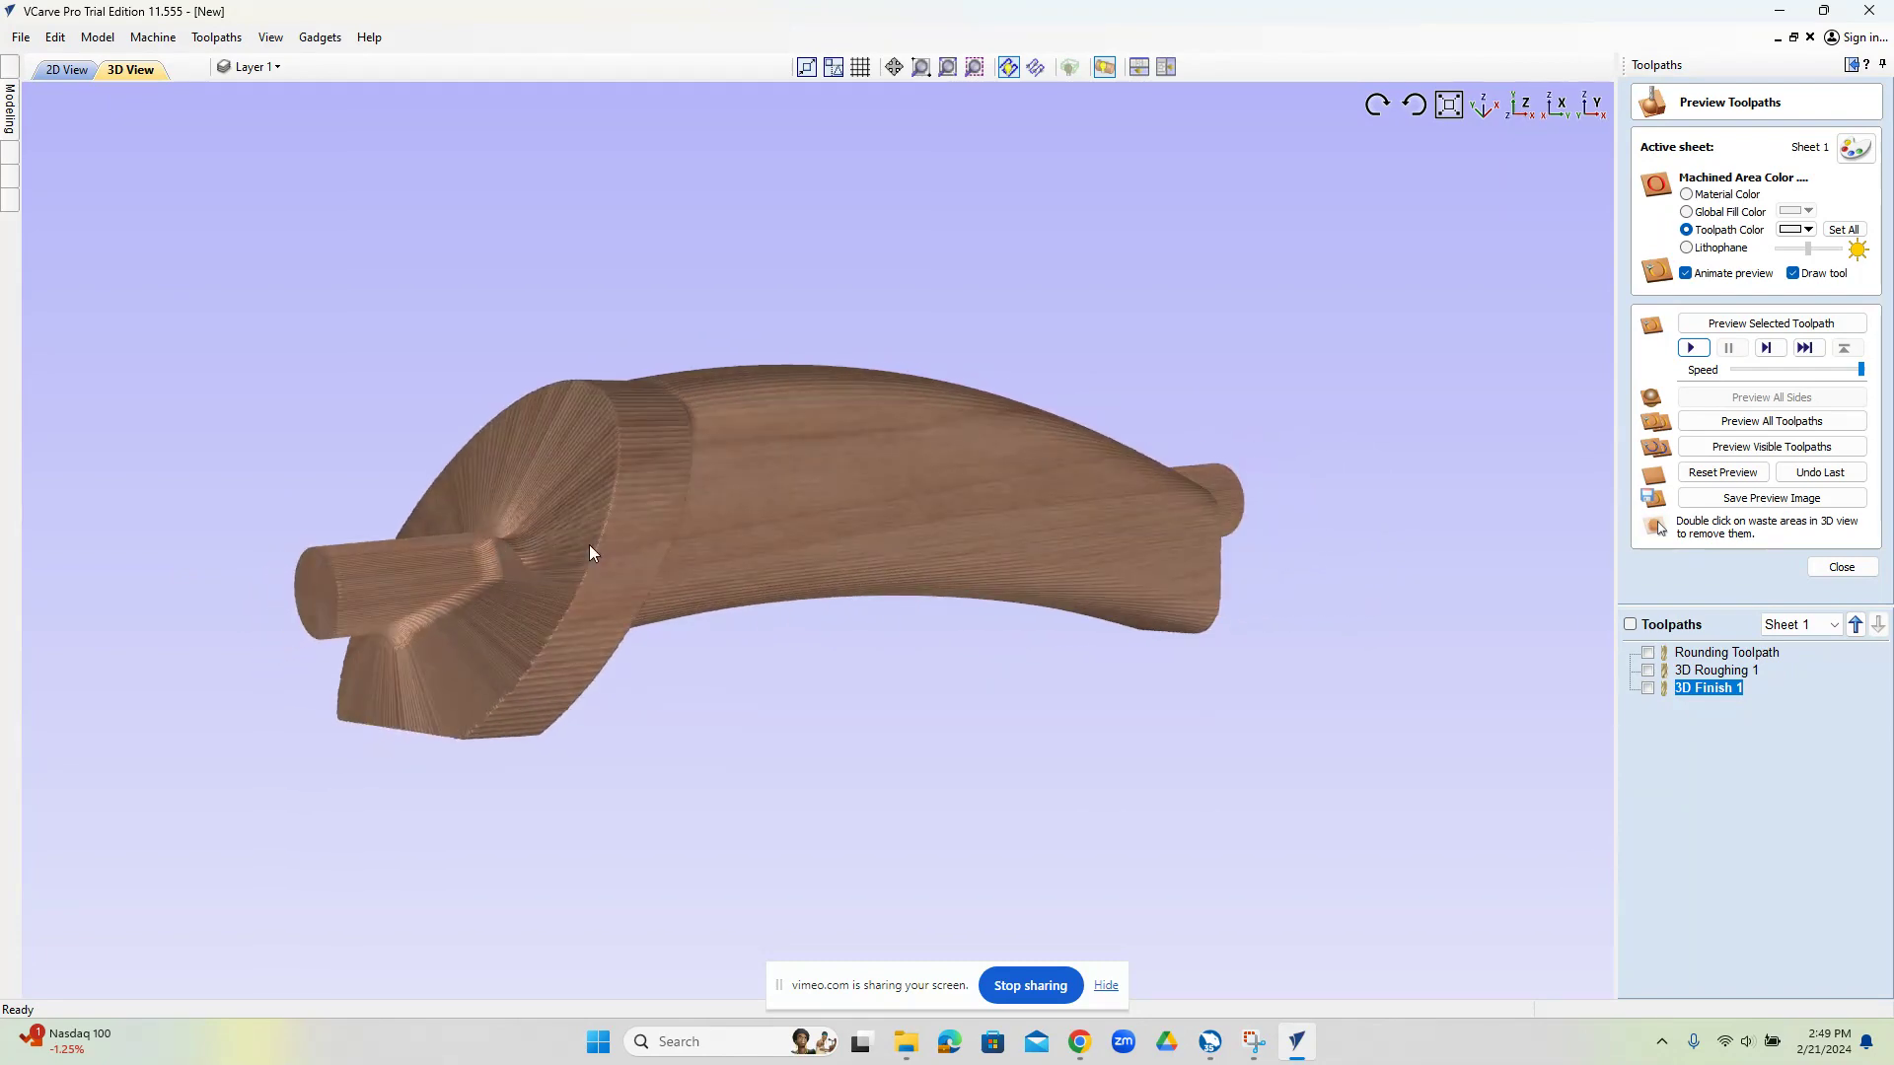
{"action": "left_click", "coordinate": [1647, 687]}
Hide 3D Finish 1 and show the 3D Roughing 1 toolpath instead.
{"action": "left_click_drag", "start_coordinate": [996, 607], "coordinate": [657, 668]}
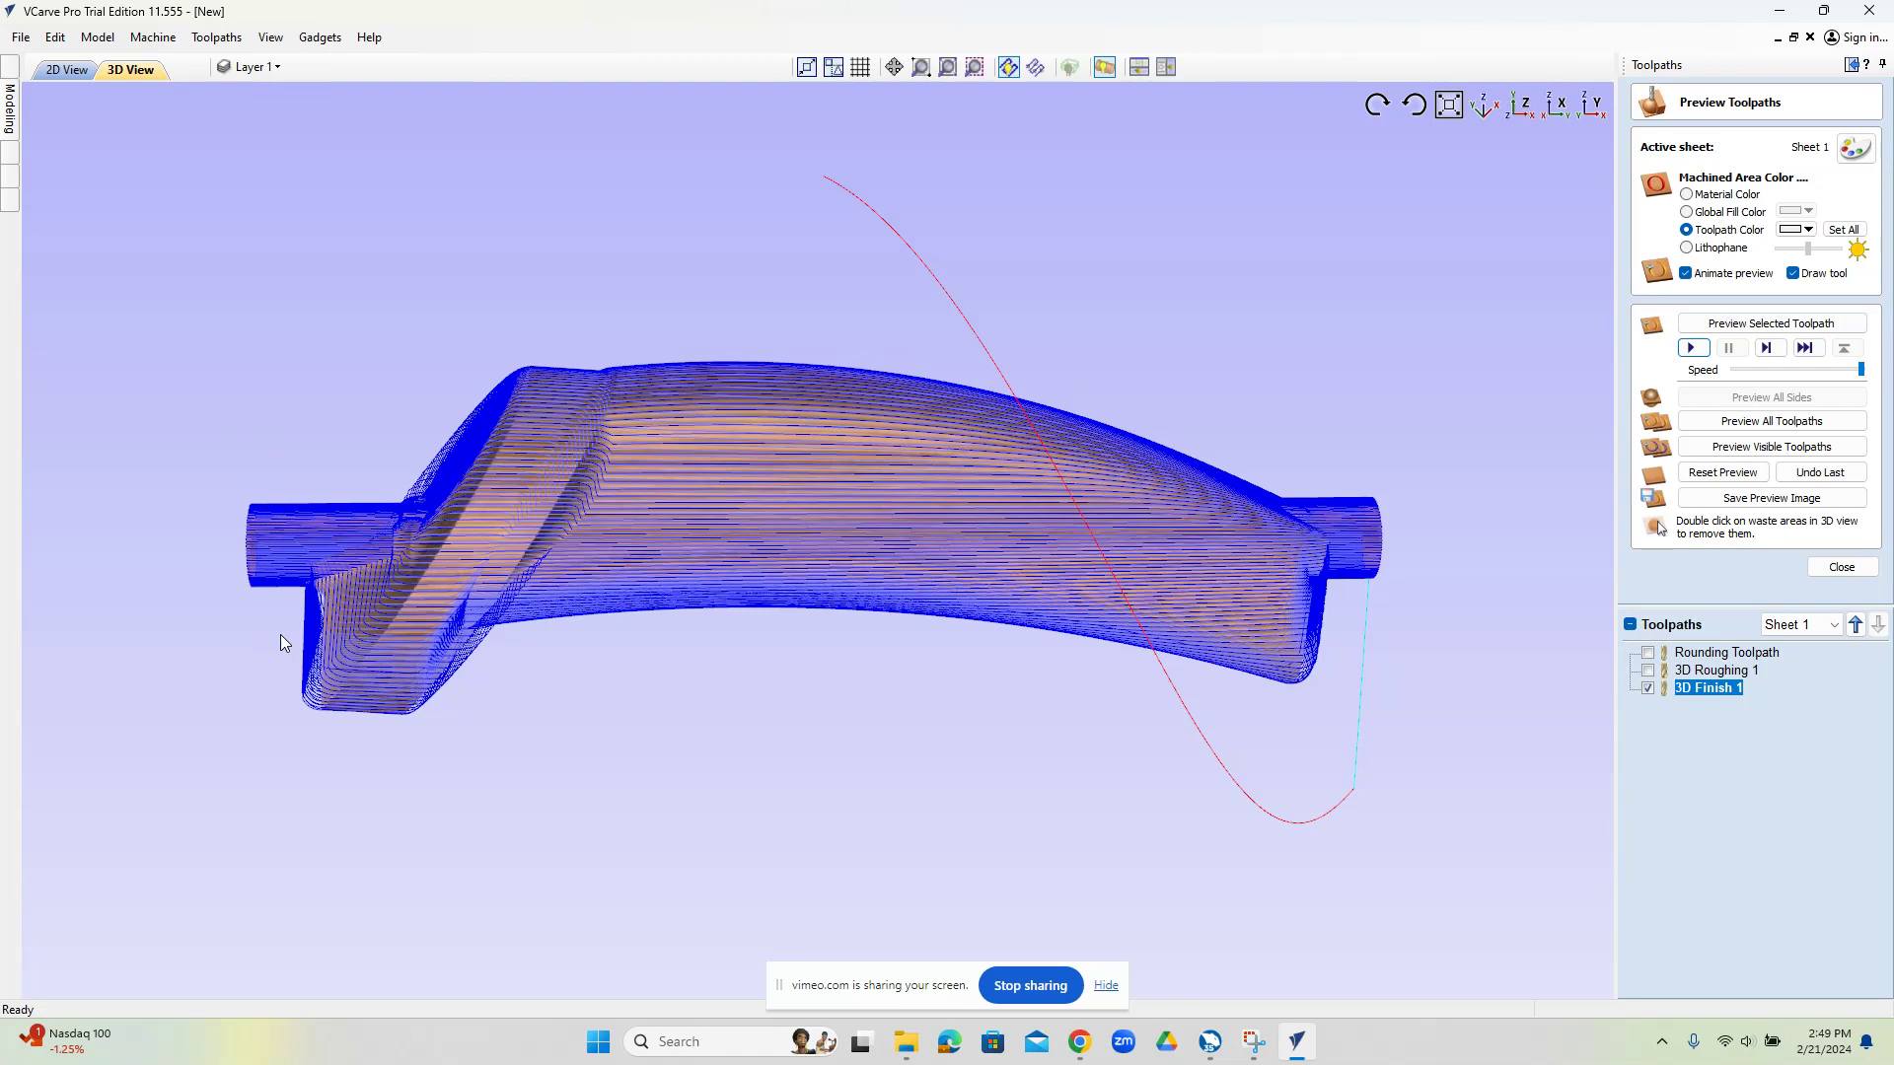
{"action": "left_click", "coordinate": [1647, 687]}
{"action": "left_click", "coordinate": [1647, 670]}
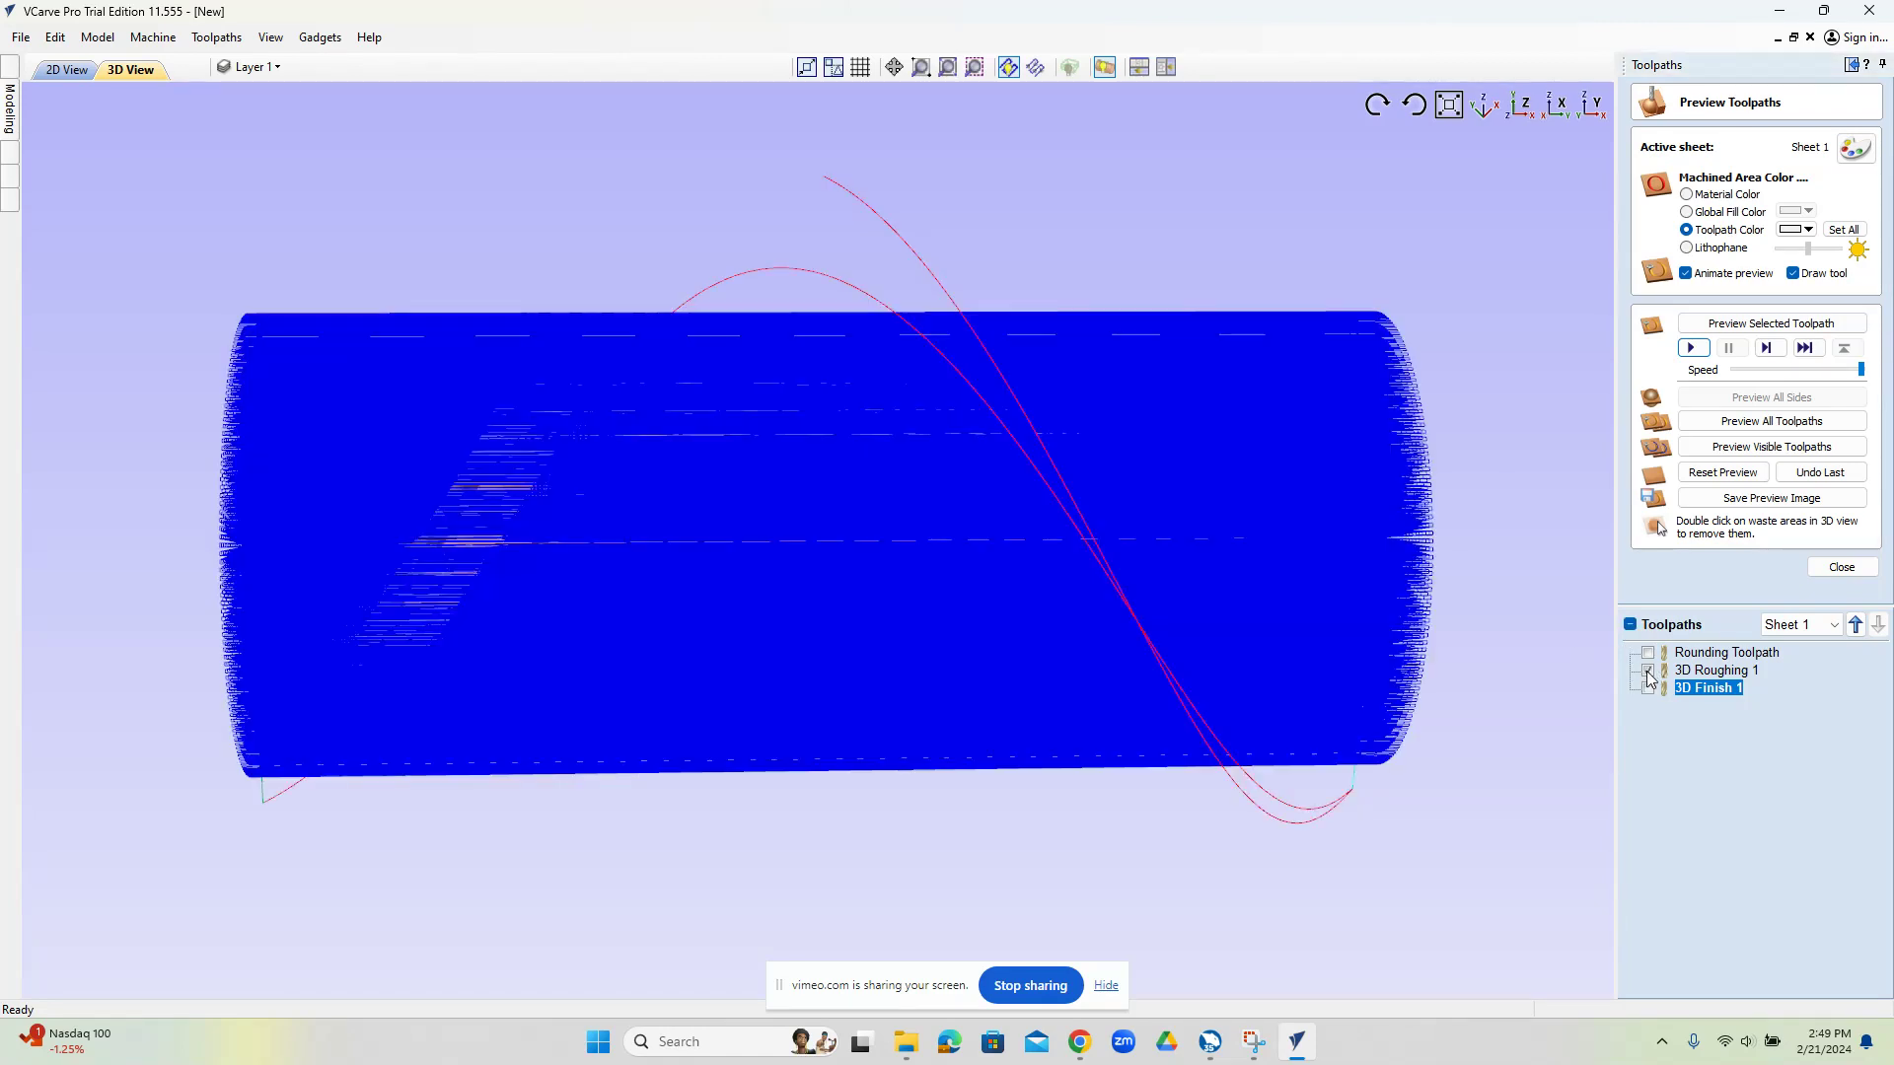
{"action": "left_click_drag", "start_coordinate": [653, 512], "coordinate": [611, 592]}
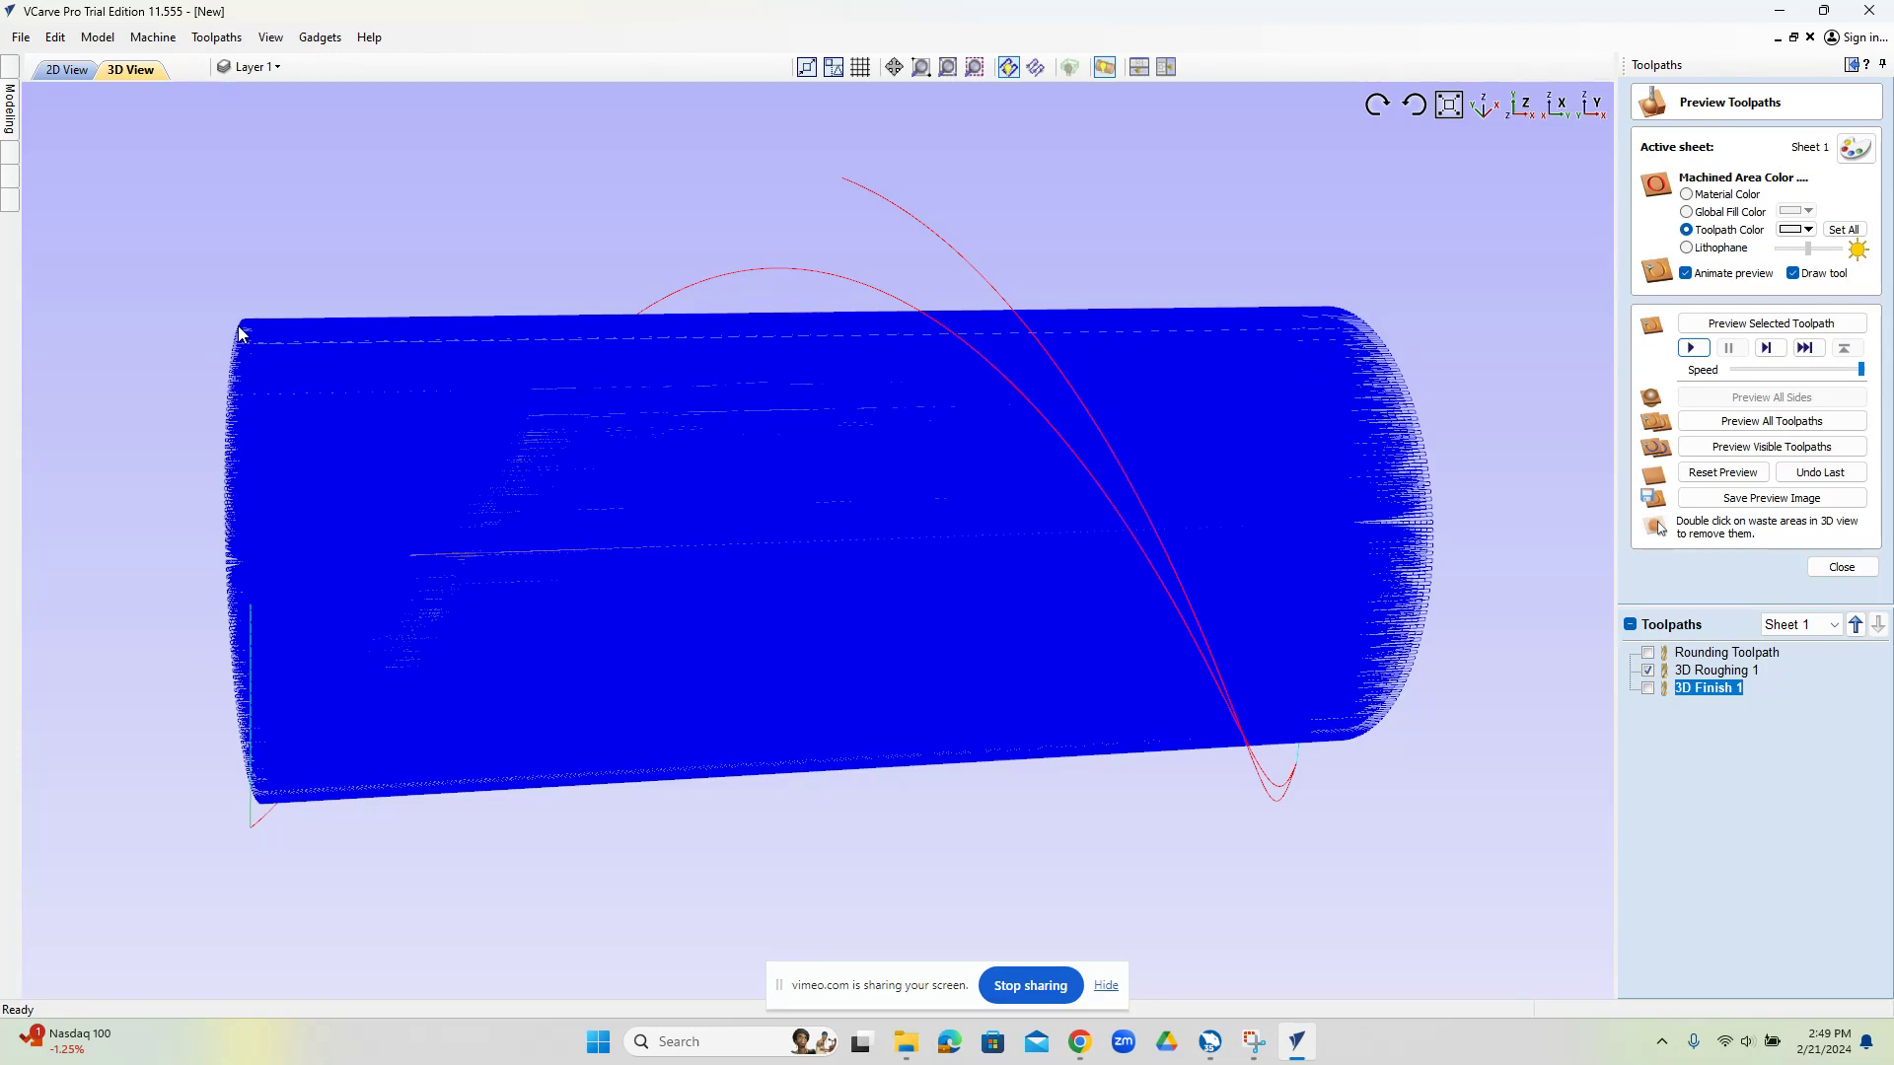
Add the Rounding Toolpath to the display and turn the cylinder to inspect its end and side.
{"action": "left_click", "coordinate": [1649, 654]}
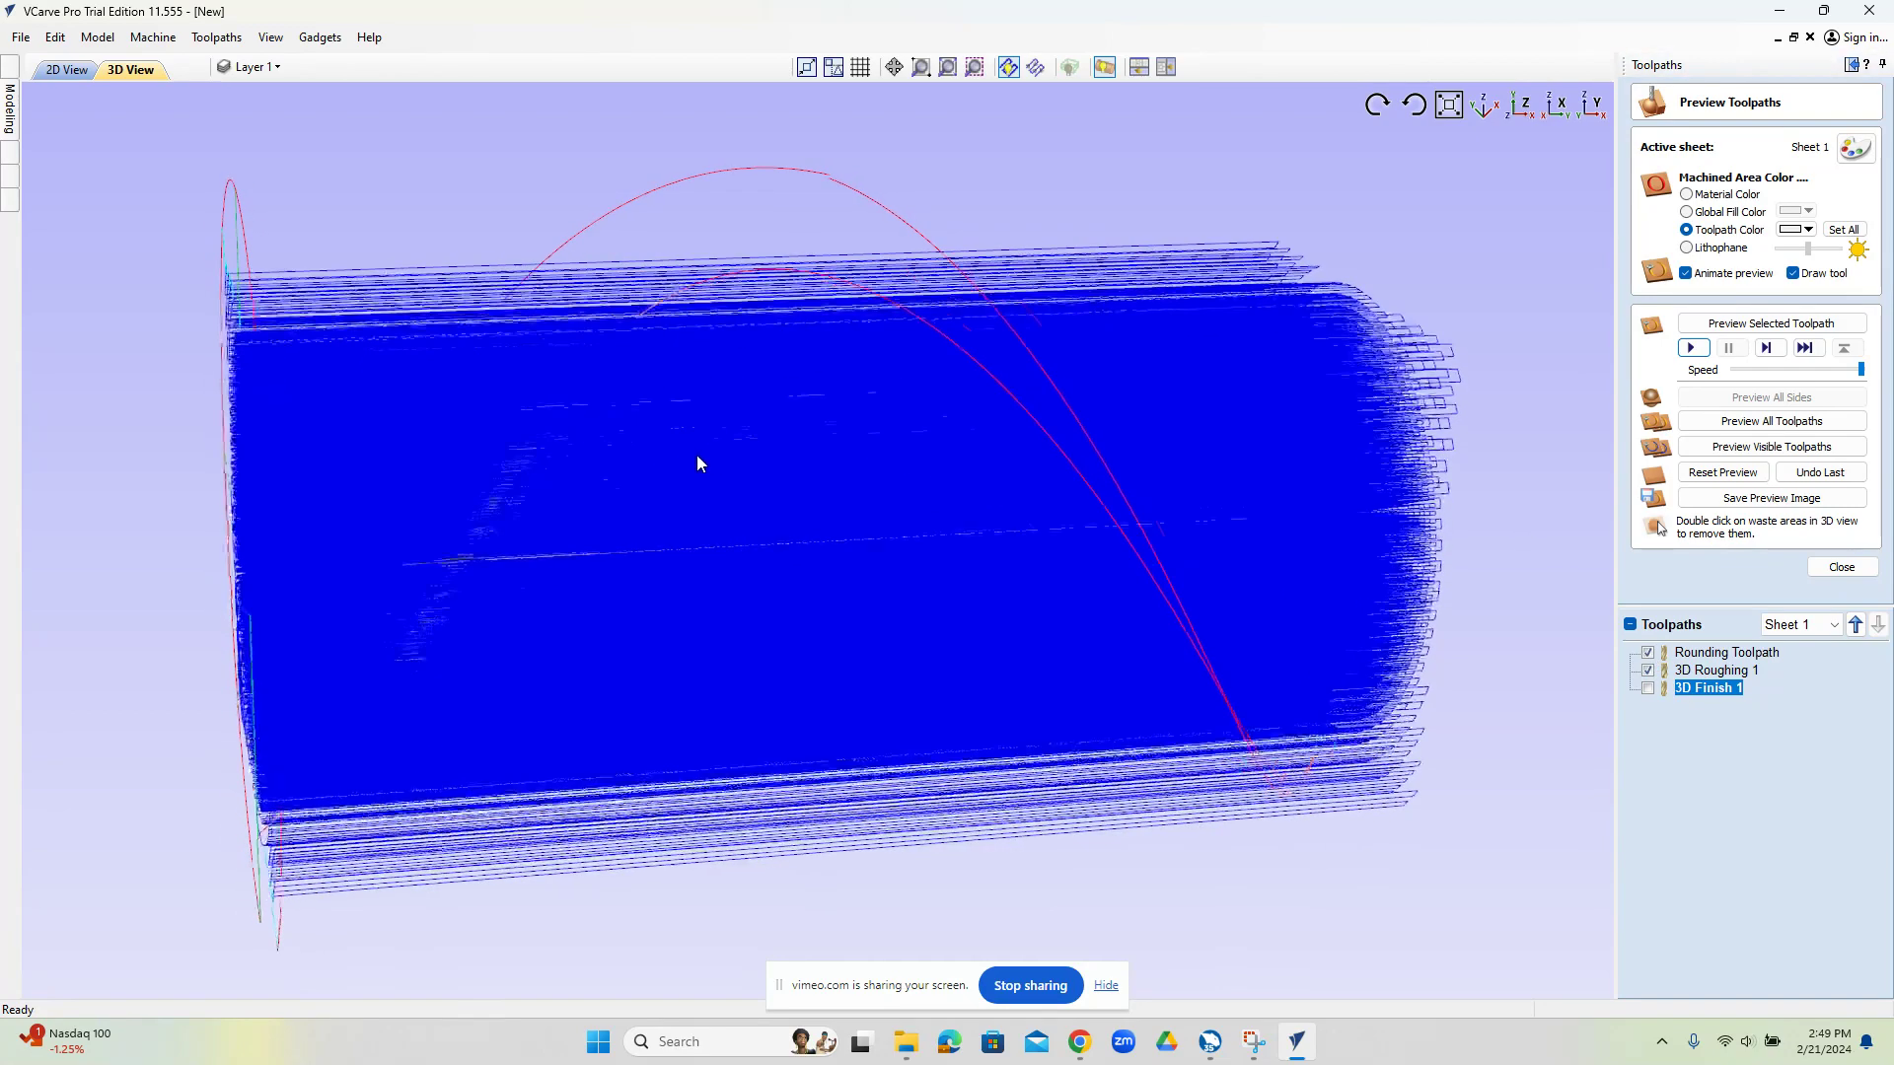
{"action": "left_click_drag", "start_coordinate": [675, 478], "coordinate": [1060, 558]}
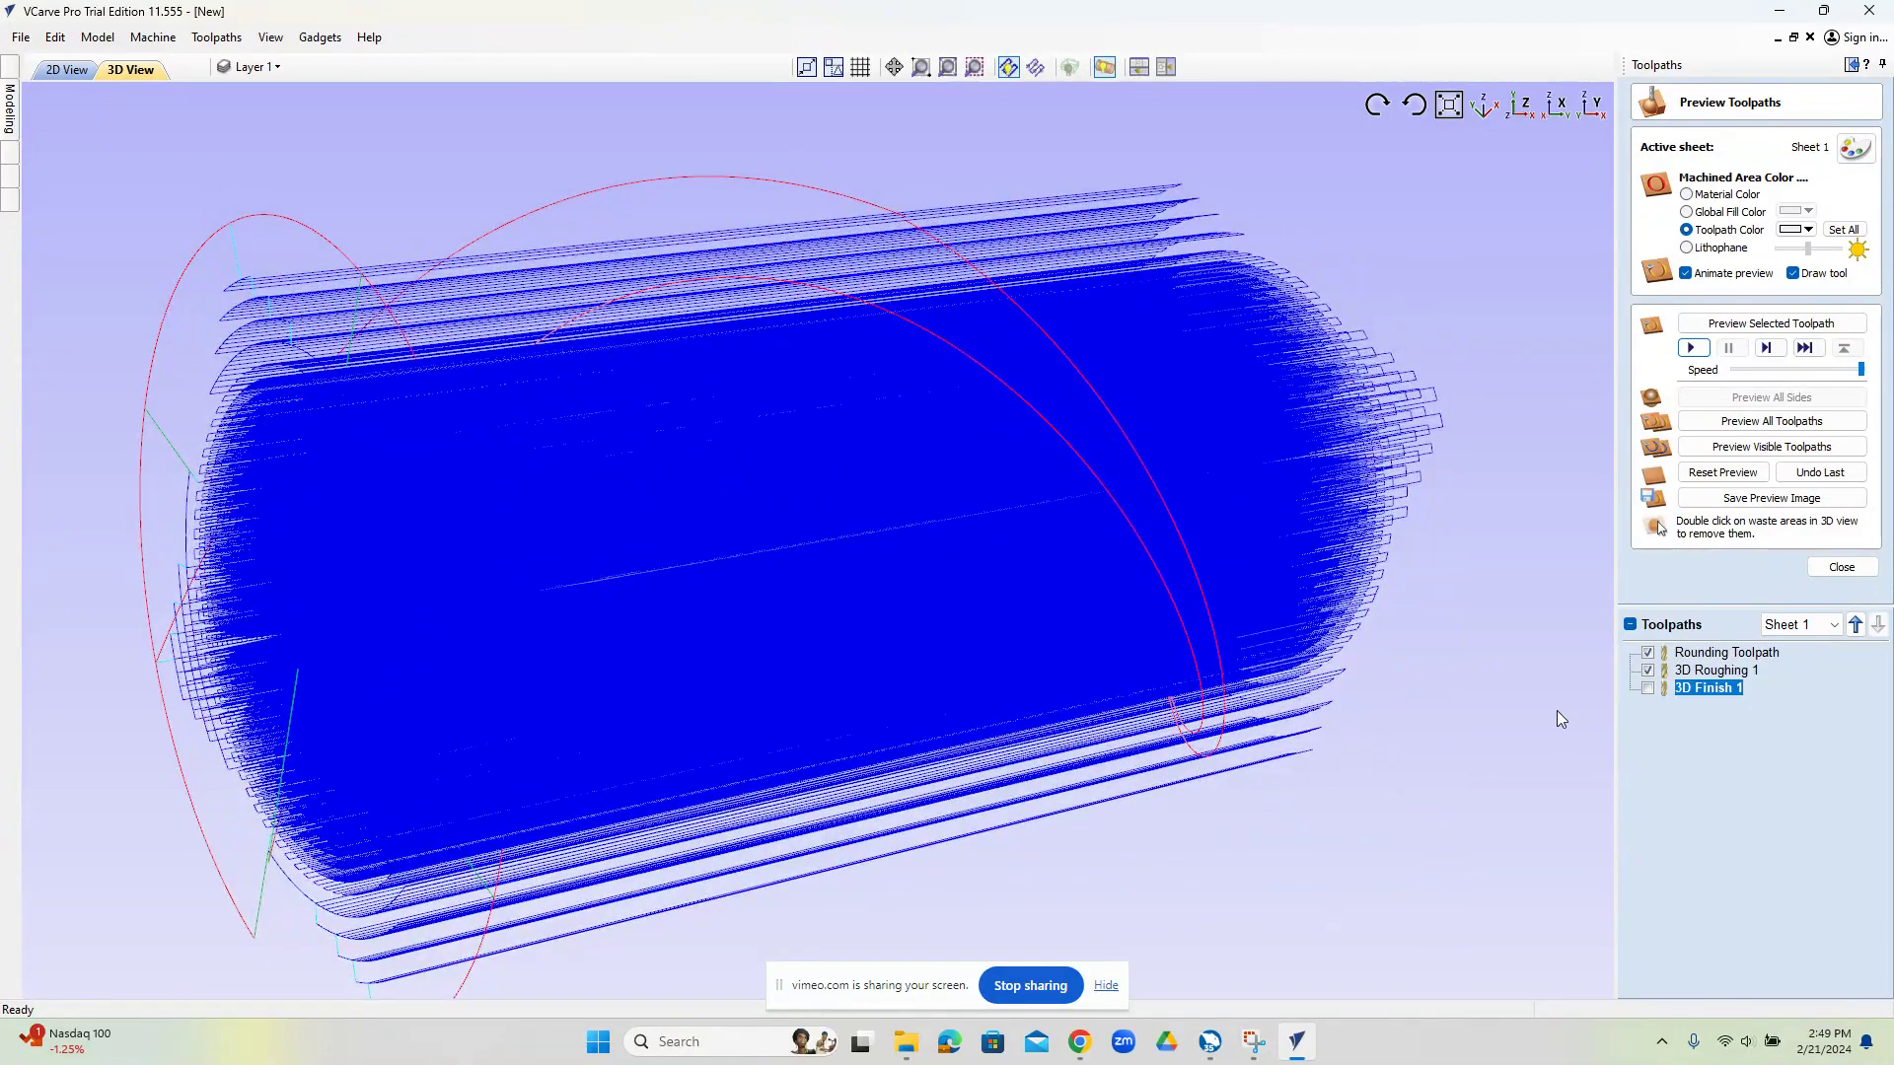
{"action": "left_click_drag", "start_coordinate": [1499, 708], "coordinate": [849, 752]}
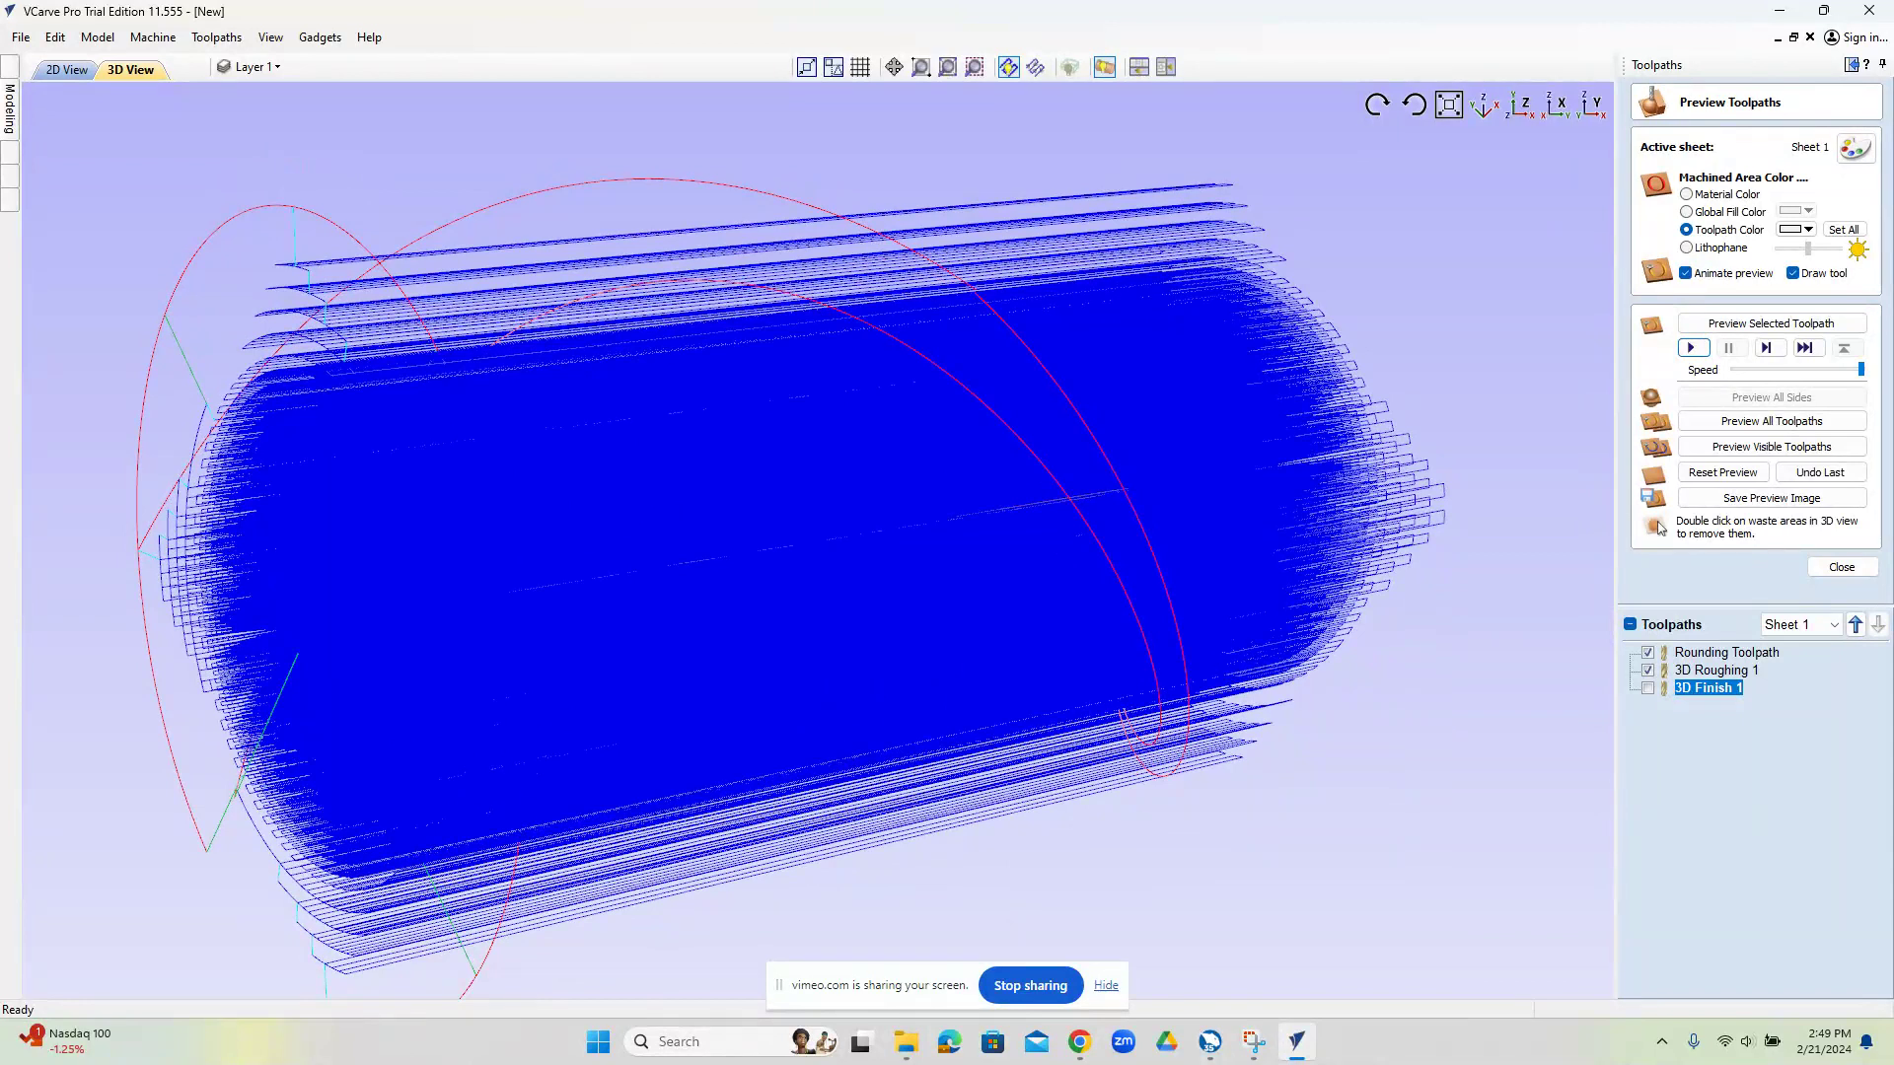